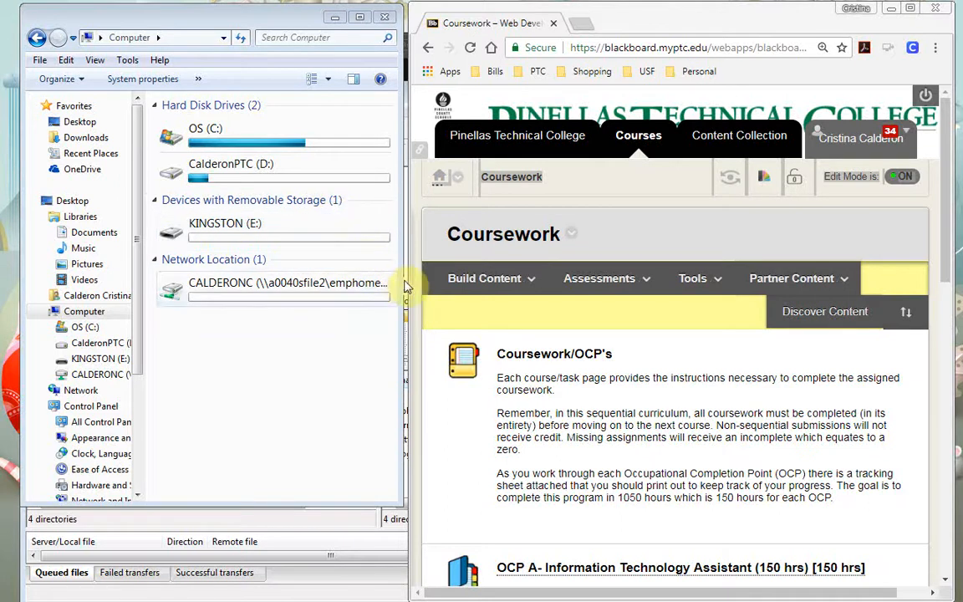
Relabel the removable drive E: from KINGSTON to the student's first name
left_click(487, 280)
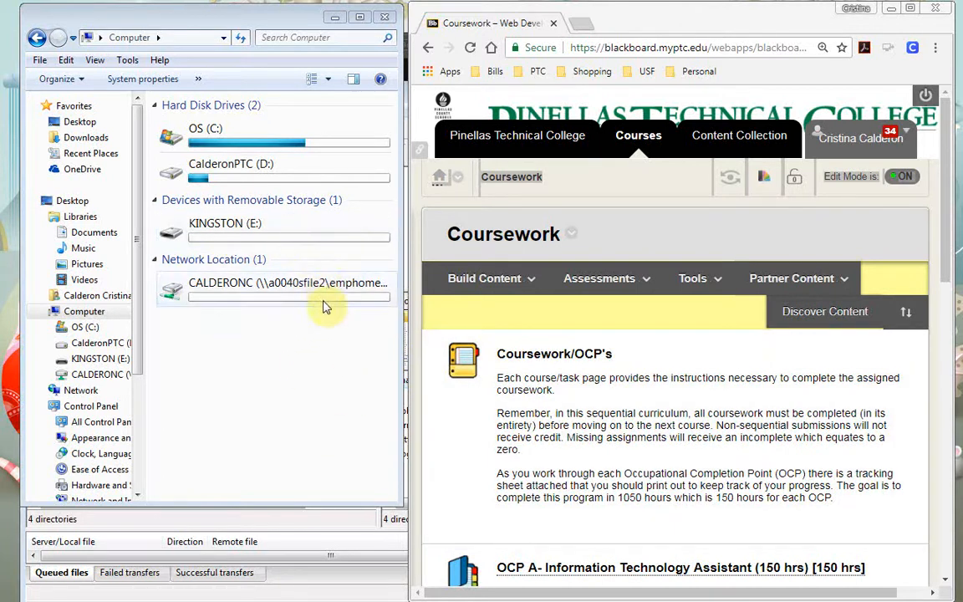
left_click(456, 278)
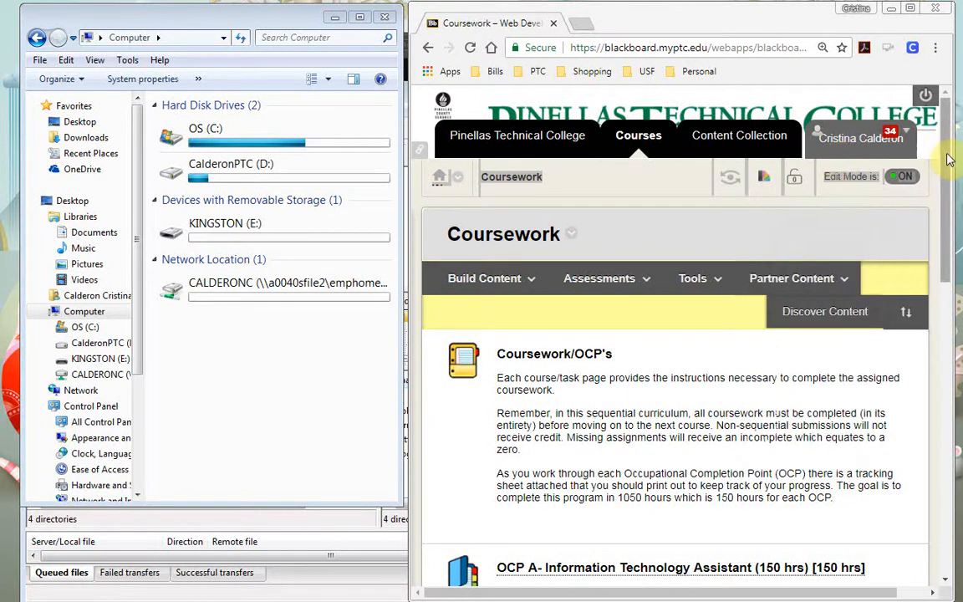
scroll(946, 155, "down", 3)
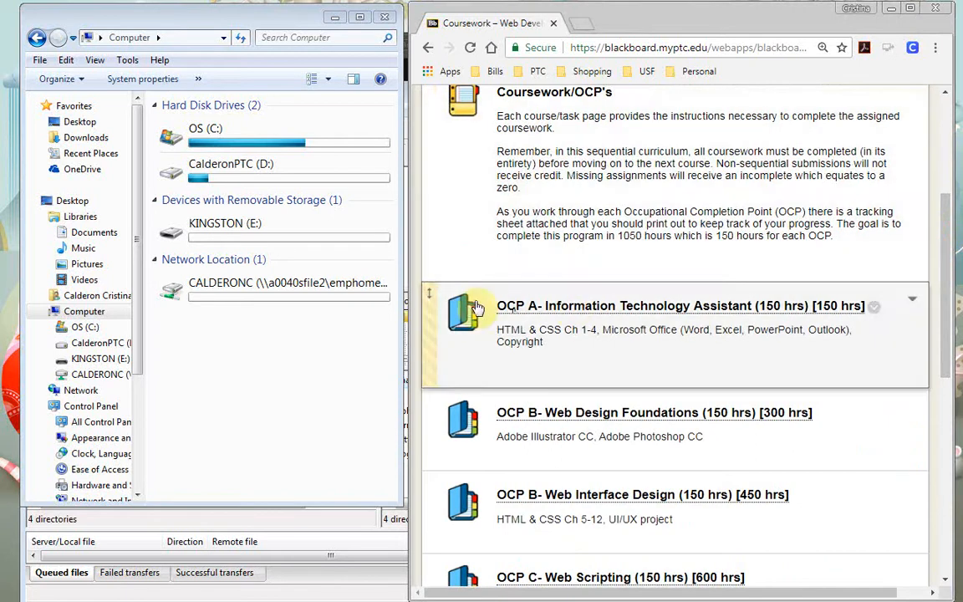
left_click(187, 233)
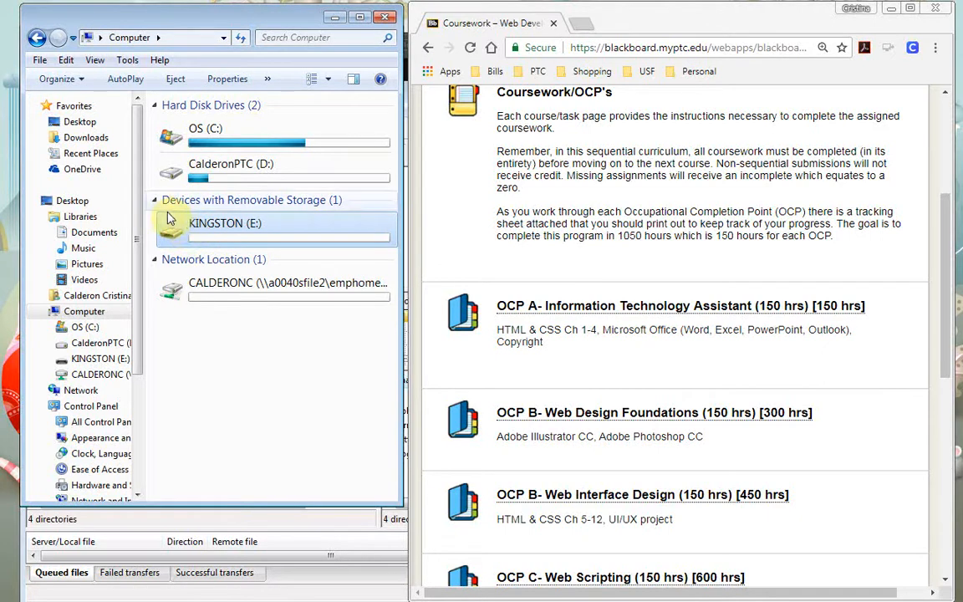
right_click(92, 360)
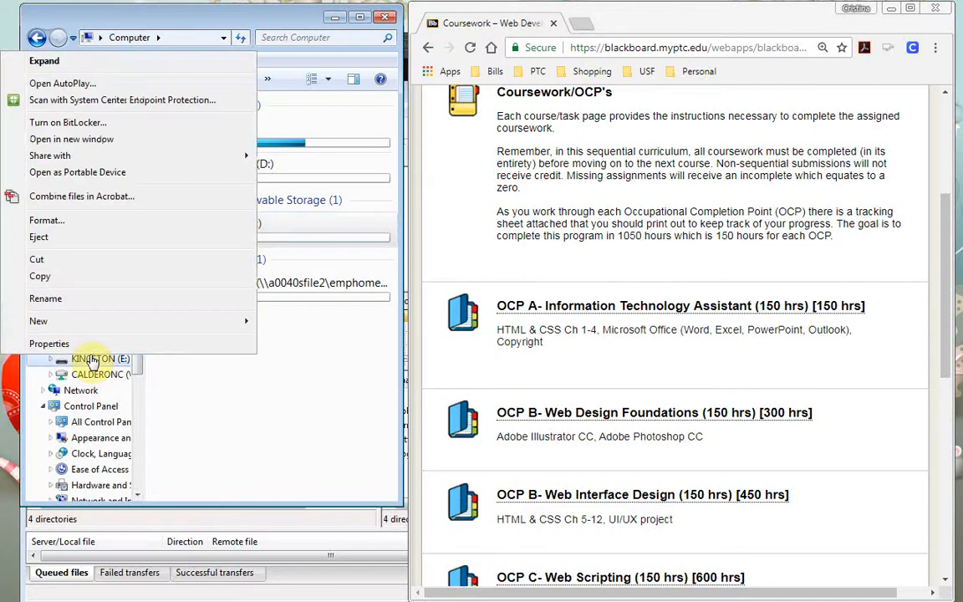
left_click(81, 301)
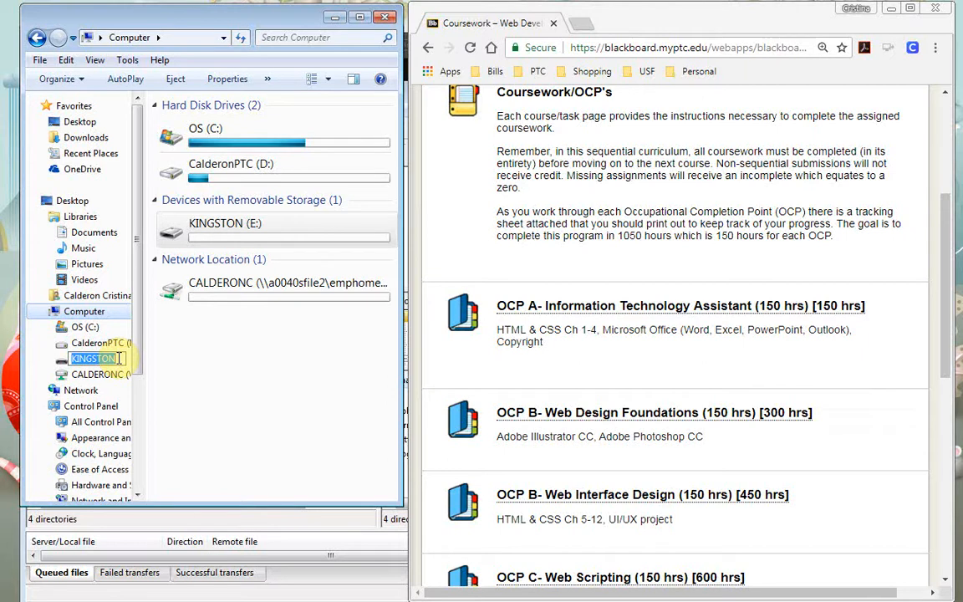
key("BackSpace")
type("ale")
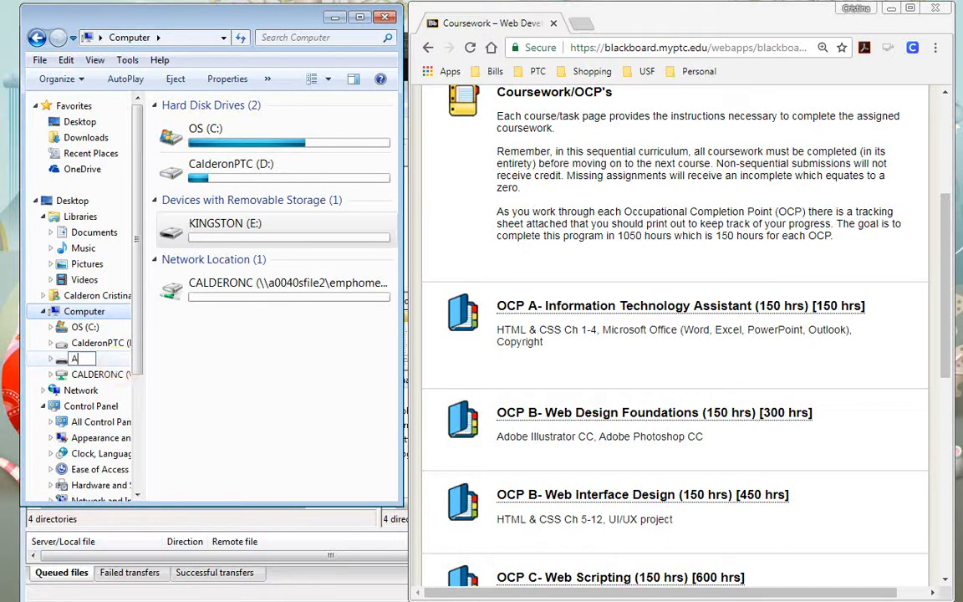
key("Return")
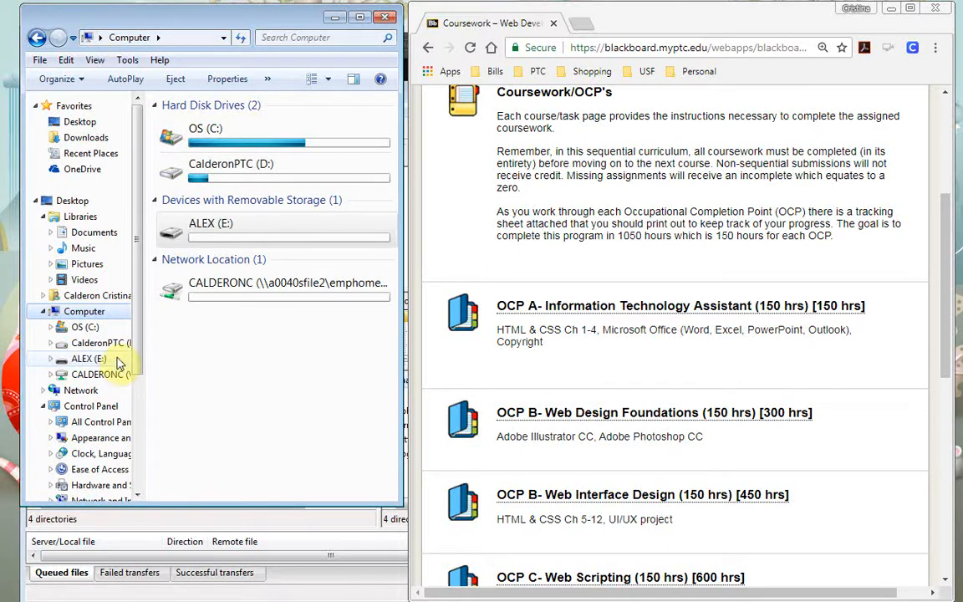
Open the renamed E: drive and make a new folder there named Adobe
double_click(230, 231)
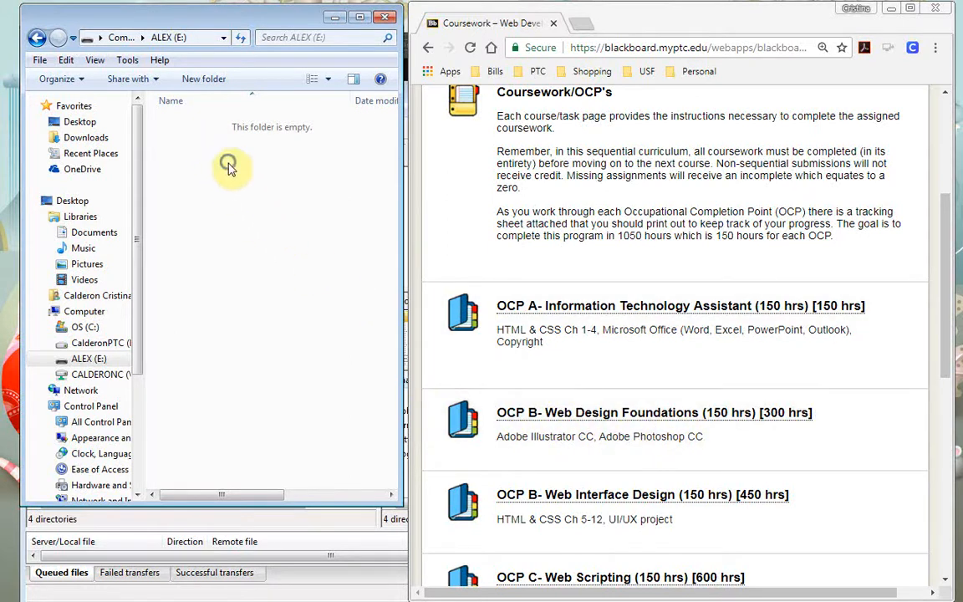
right_click(231, 169)
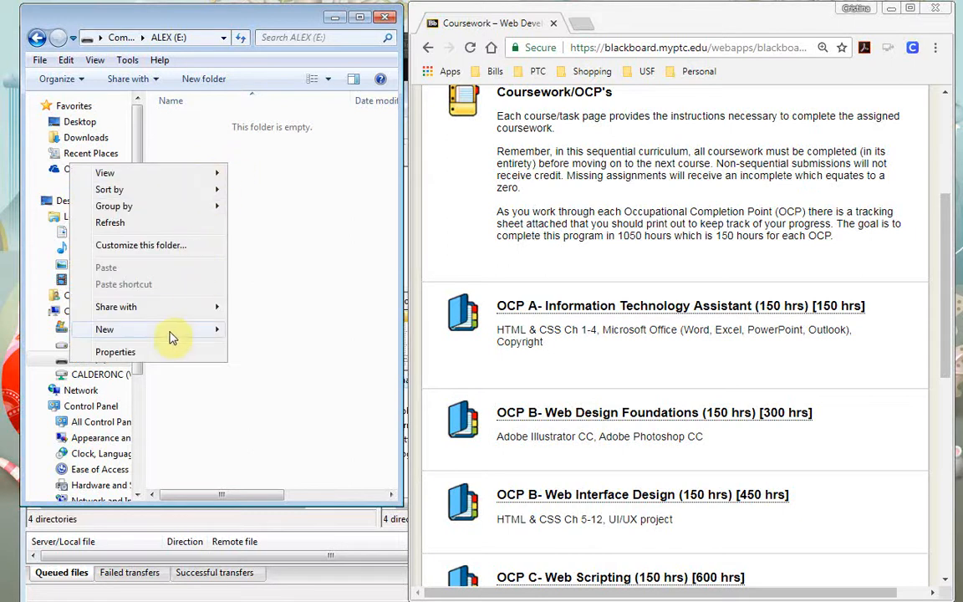
mouse_move(184, 331)
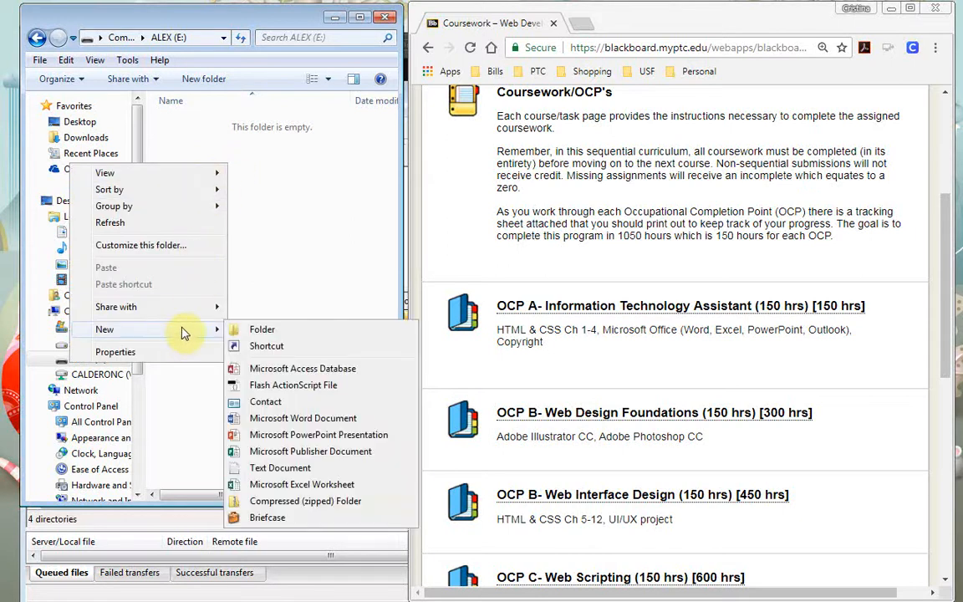
left_click(277, 333)
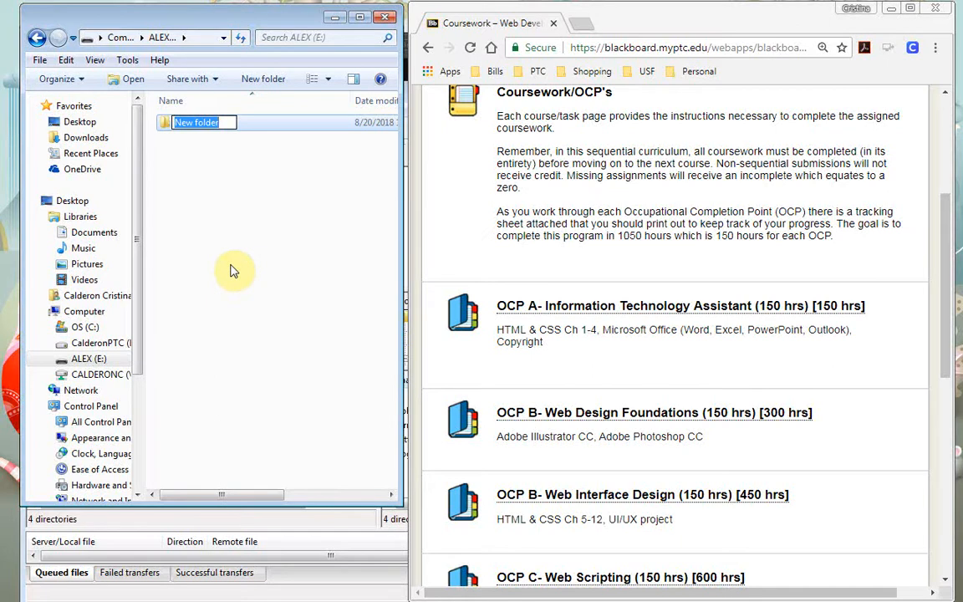
key("BackSpace")
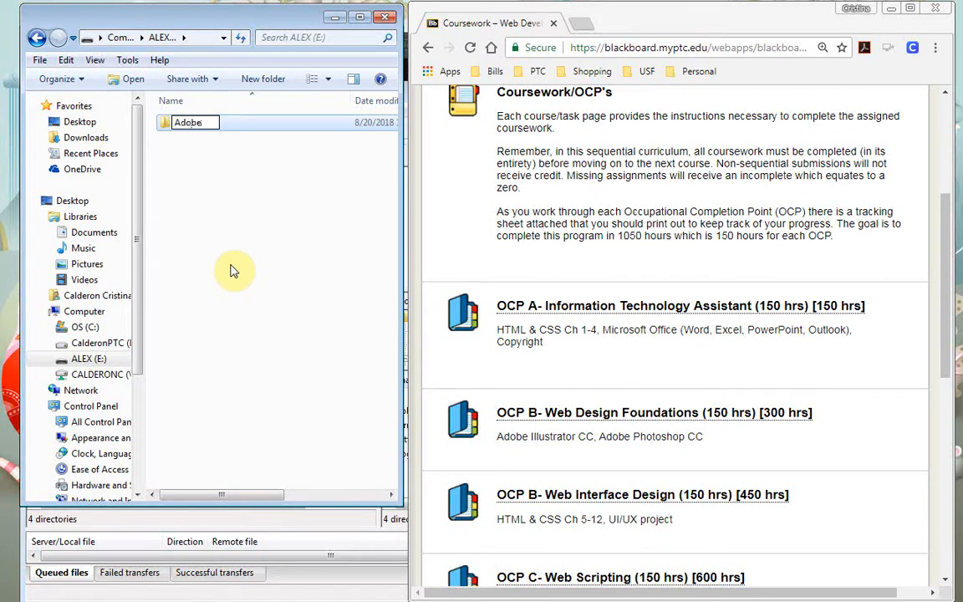
key("Return")
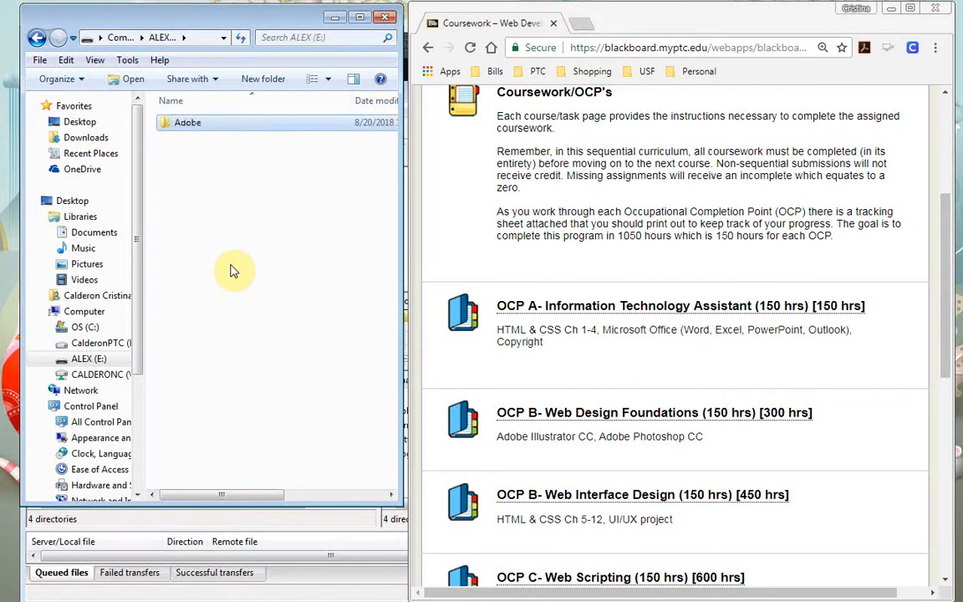
Inside the Adobe folder, create a subfolder named illustrator
double_click(203, 124)
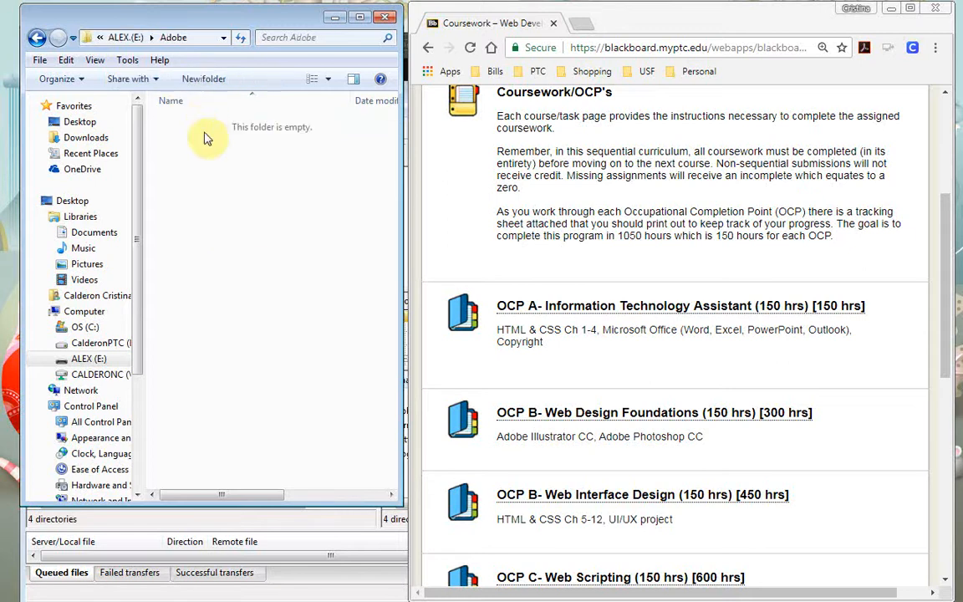
right_click(235, 244)
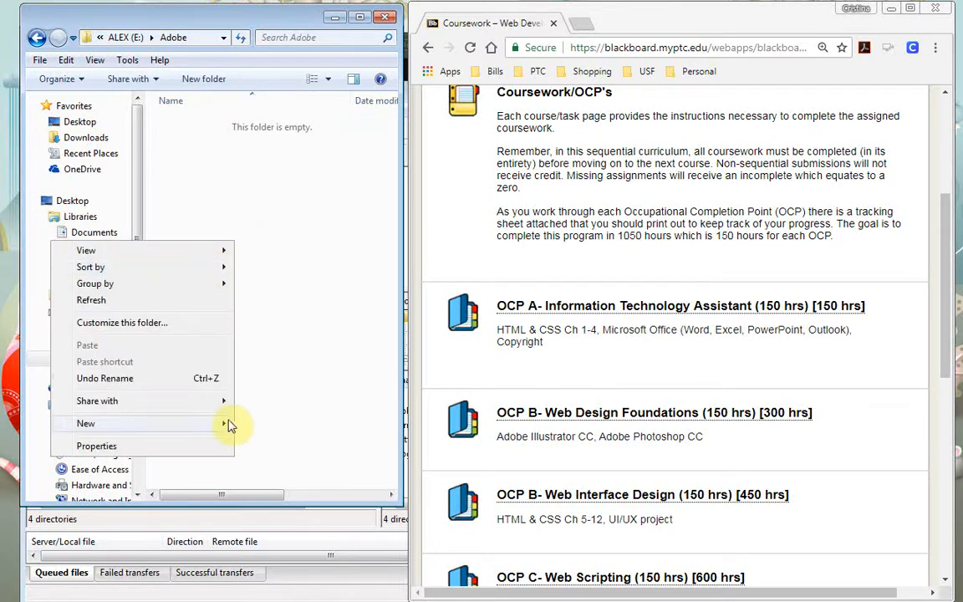
mouse_move(223, 426)
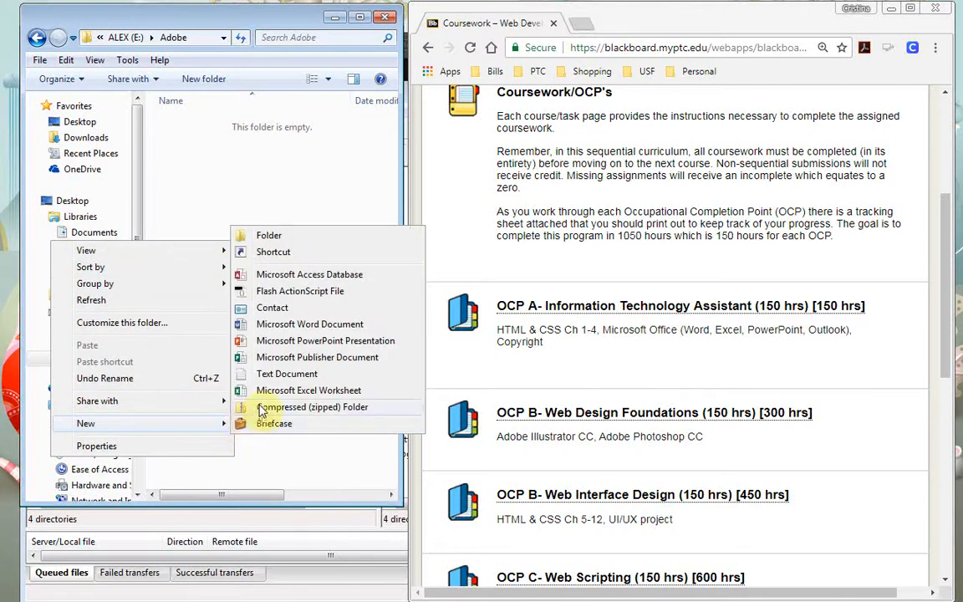
left_click(262, 237)
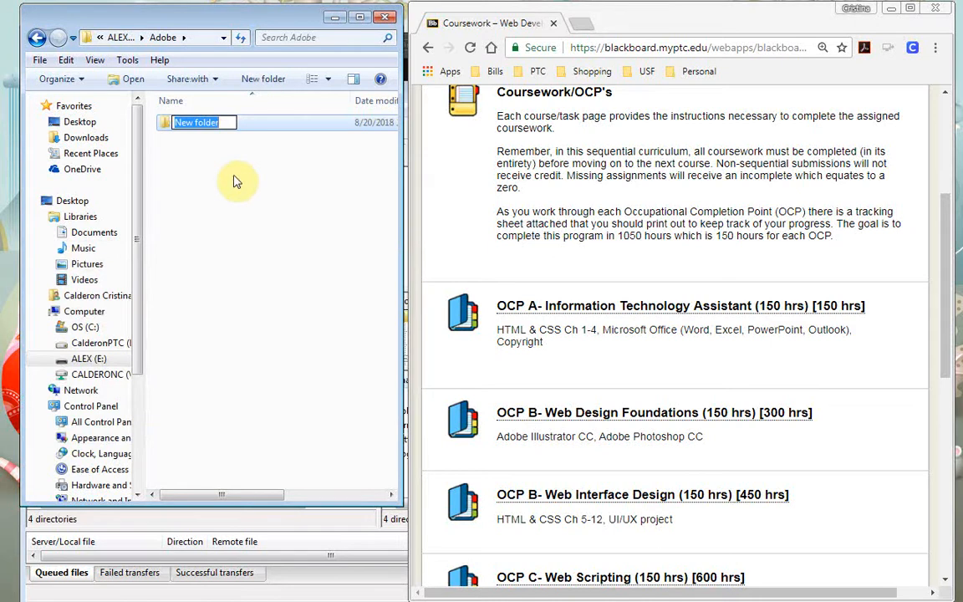
type("illustrator")
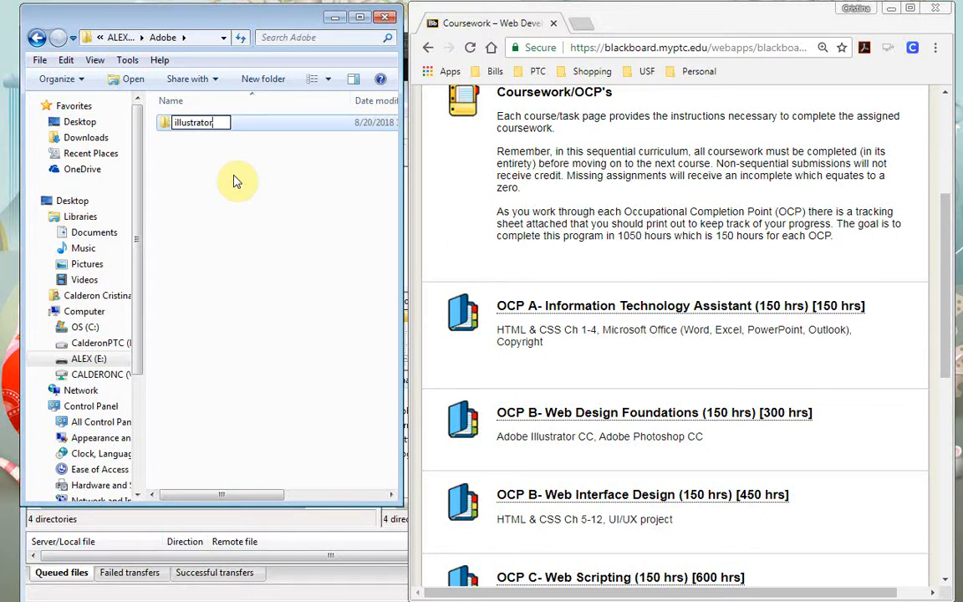
key("Return")
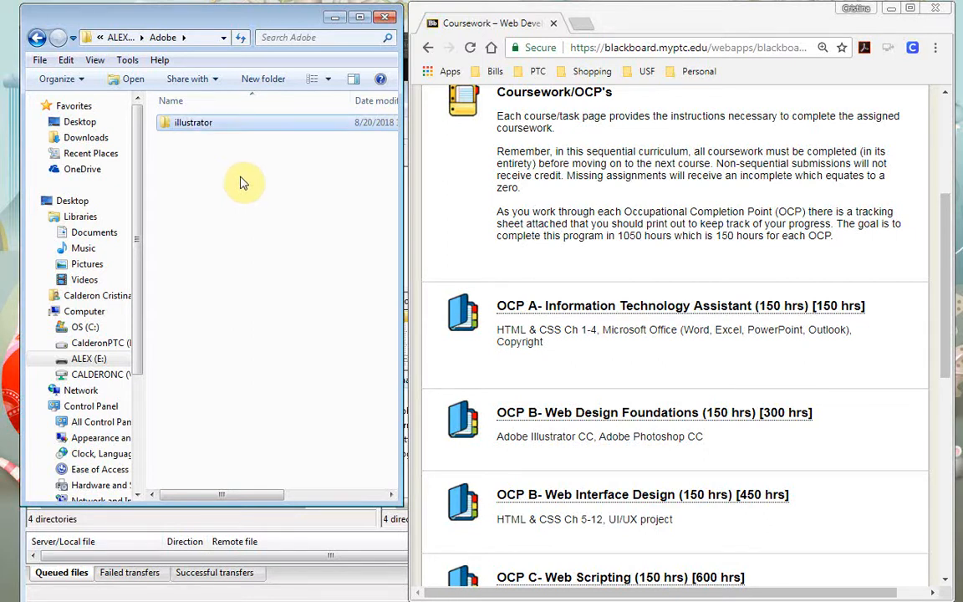
Create a second subfolder in Adobe named photoshop
left_click(237, 179)
right_click(239, 179)
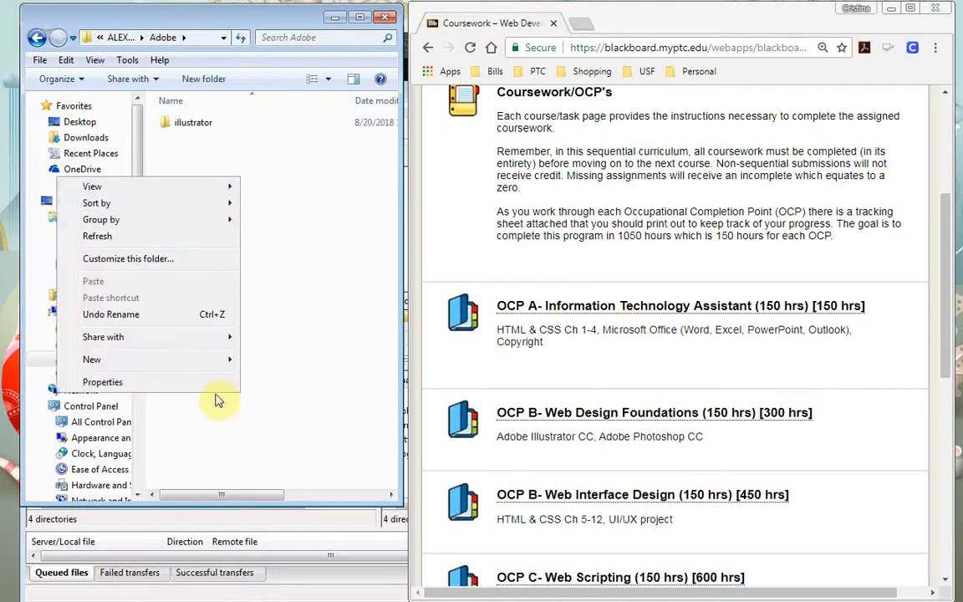
mouse_move(219, 366)
left_click(251, 360)
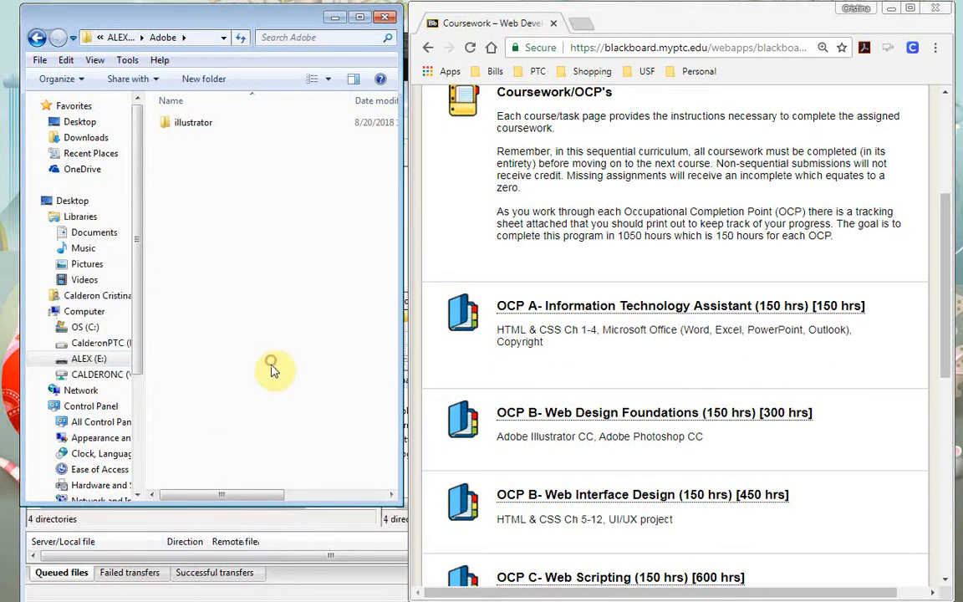
type("photoshop")
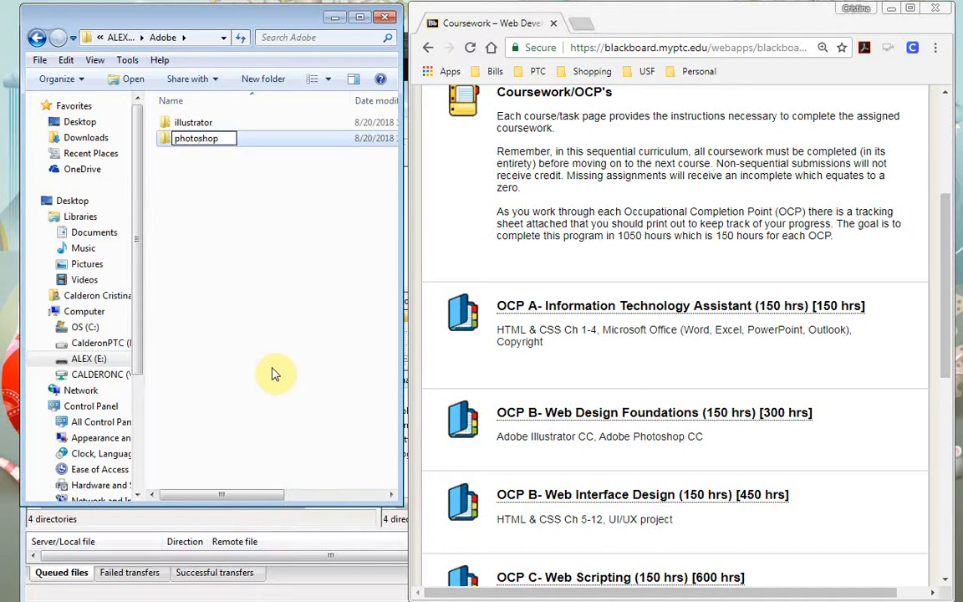
key("Return")
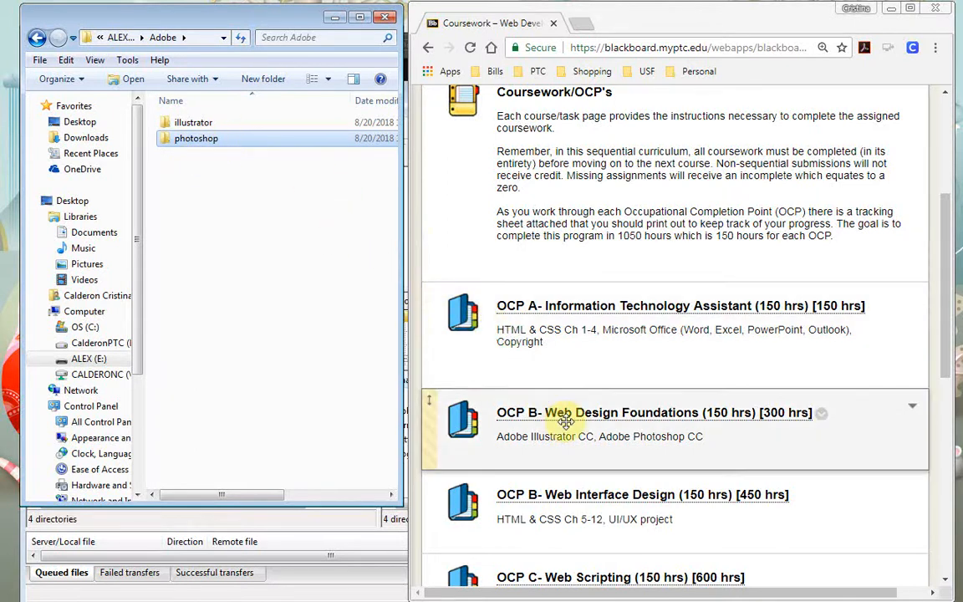
In Blackboard, go from OCP B- Web Design Foundations to Adobe Illustrator CC's Ch 1 page
left_click(211, 123)
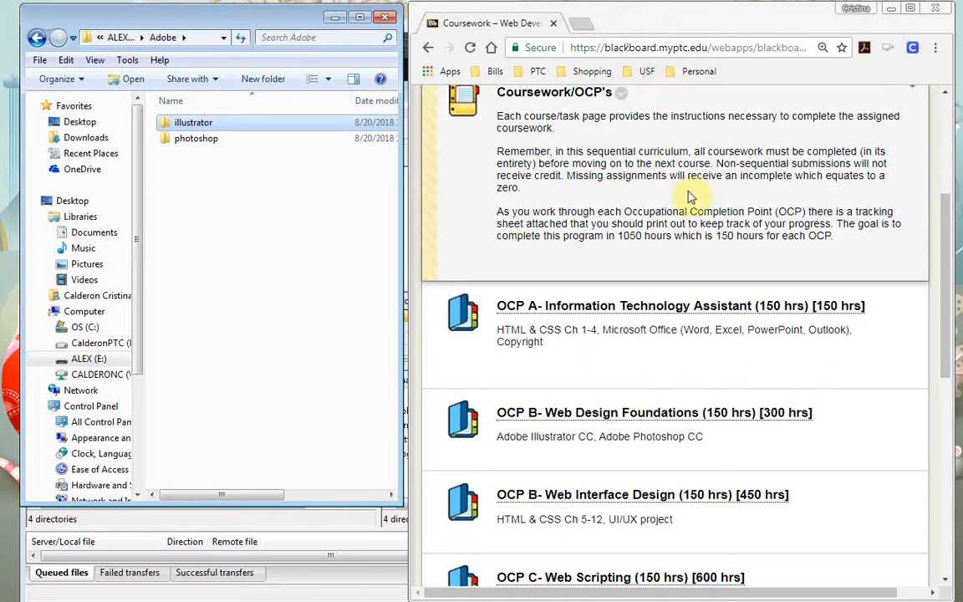
left_click(694, 413)
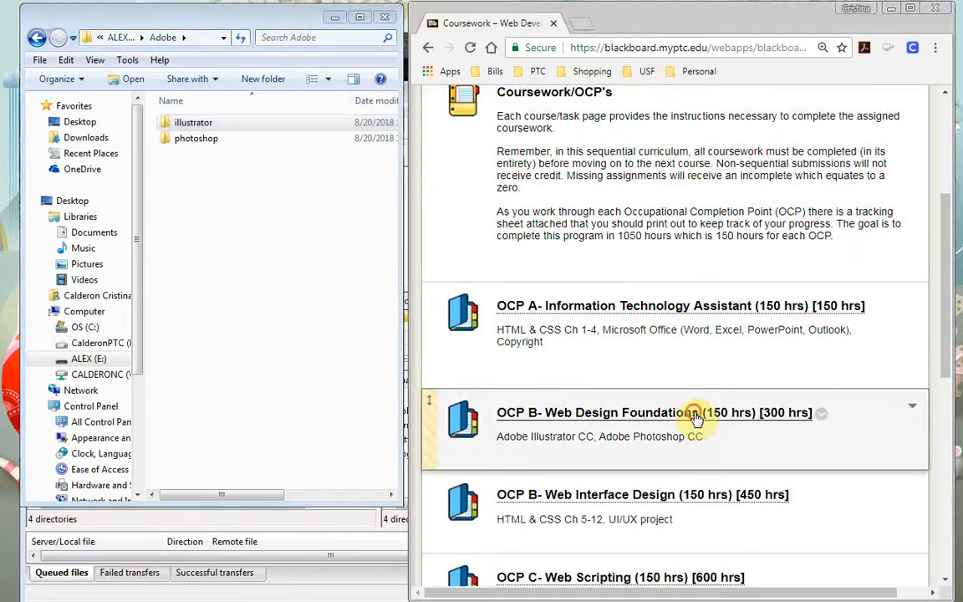
scroll(667, 398, "down", 4)
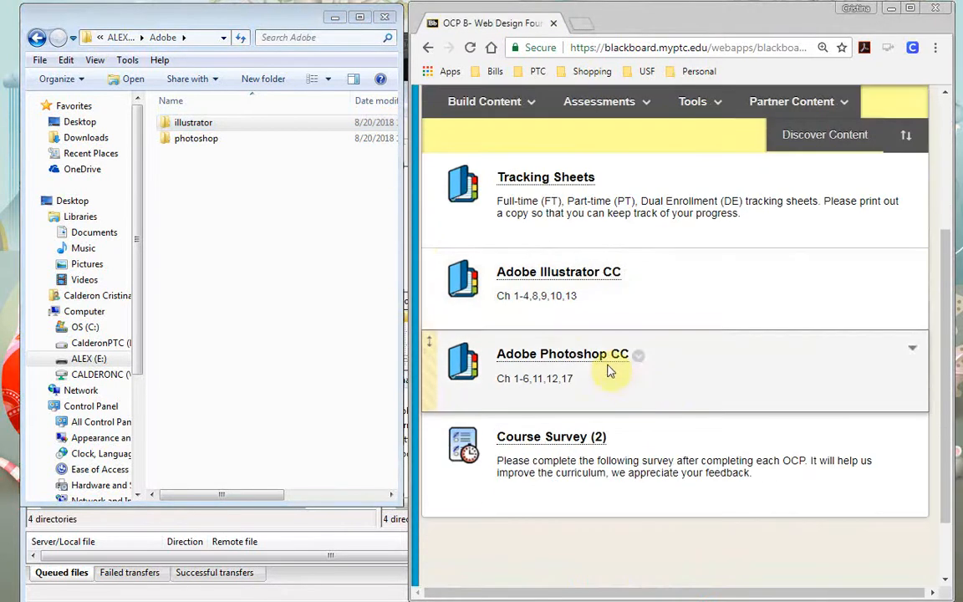
left_click(574, 273)
scroll(572, 280, "down", 1)
scroll(573, 279, "down", 18)
scroll(568, 285, "down", 4)
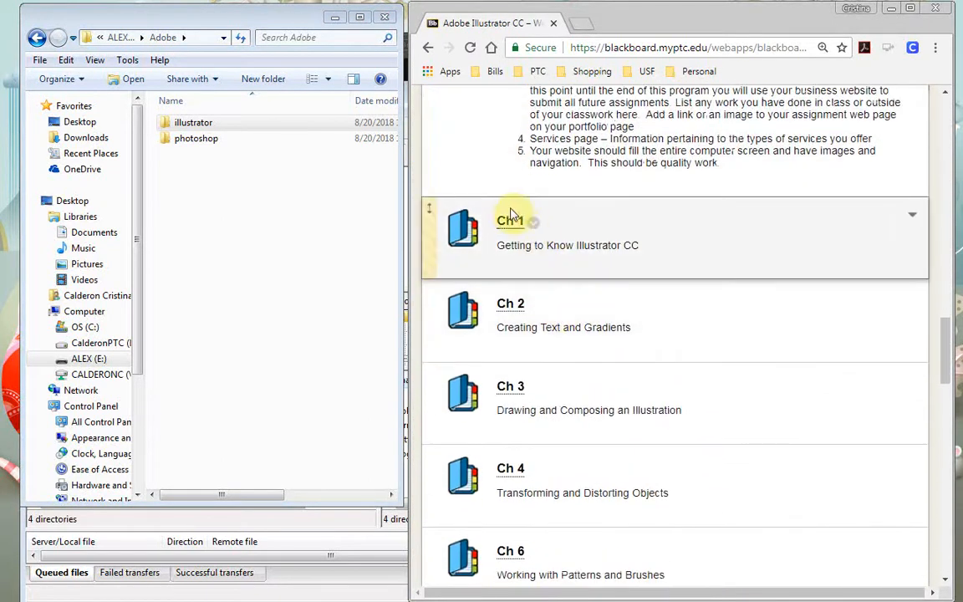
left_click(506, 223)
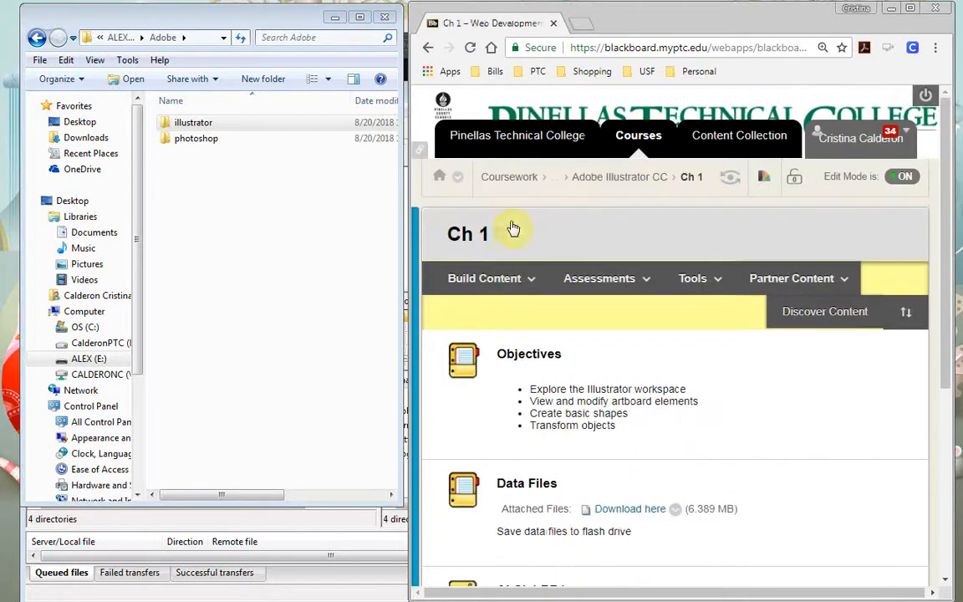
scroll(548, 251, "down", 5)
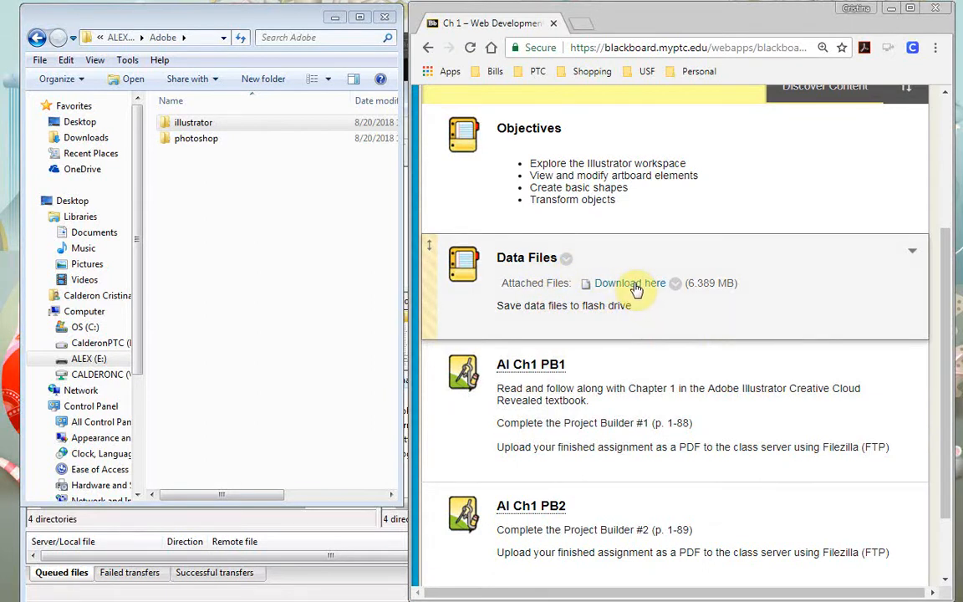
left_click(634, 284)
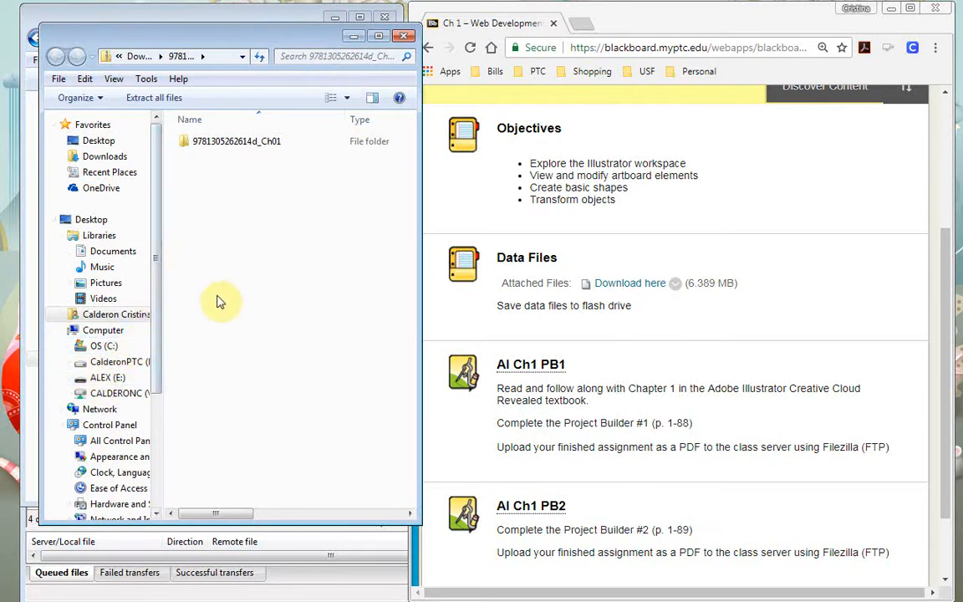
double_click(279, 146)
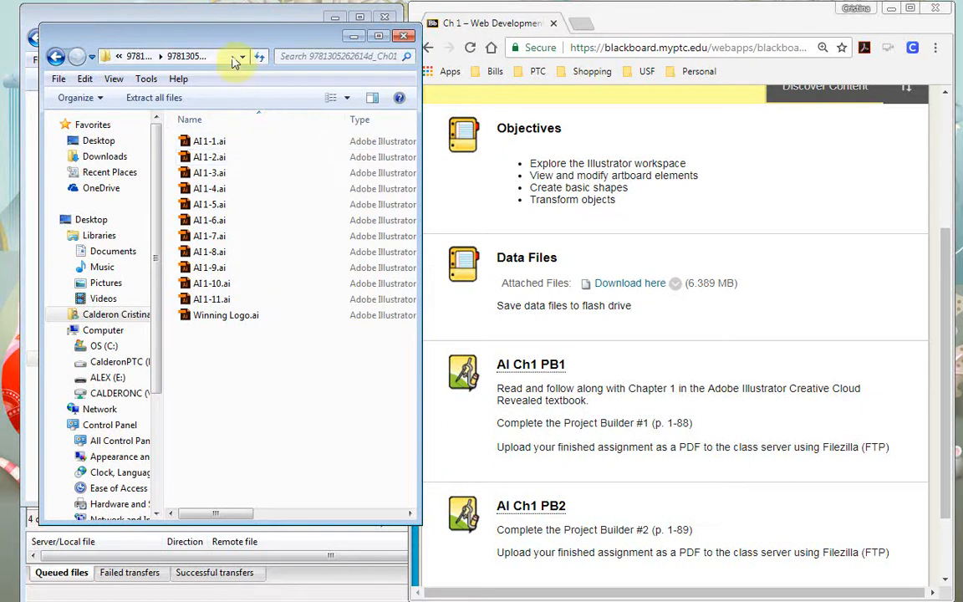
left_click_drag(249, 50, 645, 78)
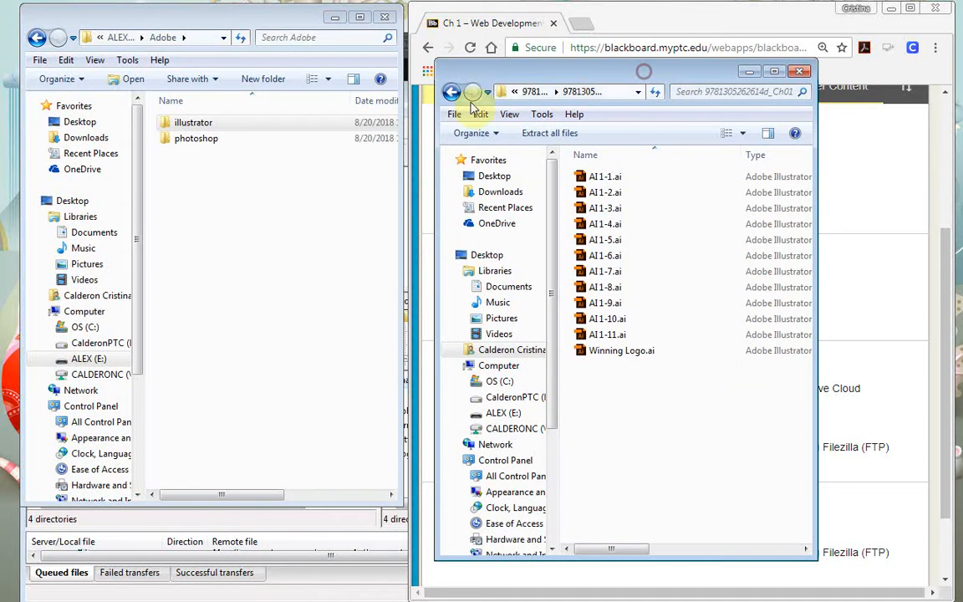
Inside the flash drive's illustrator folder, create a folder named ch1
double_click(246, 123)
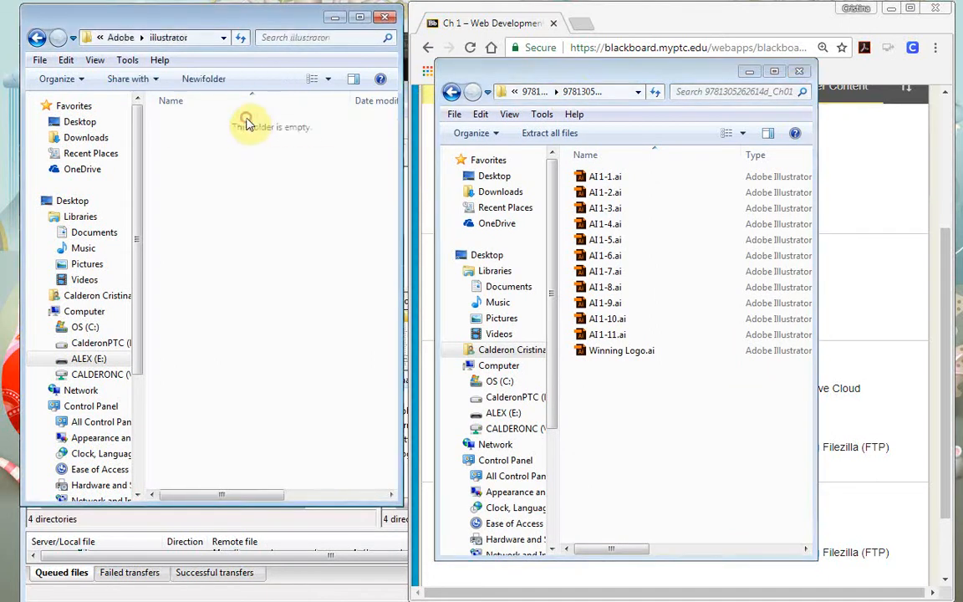
right_click(223, 161)
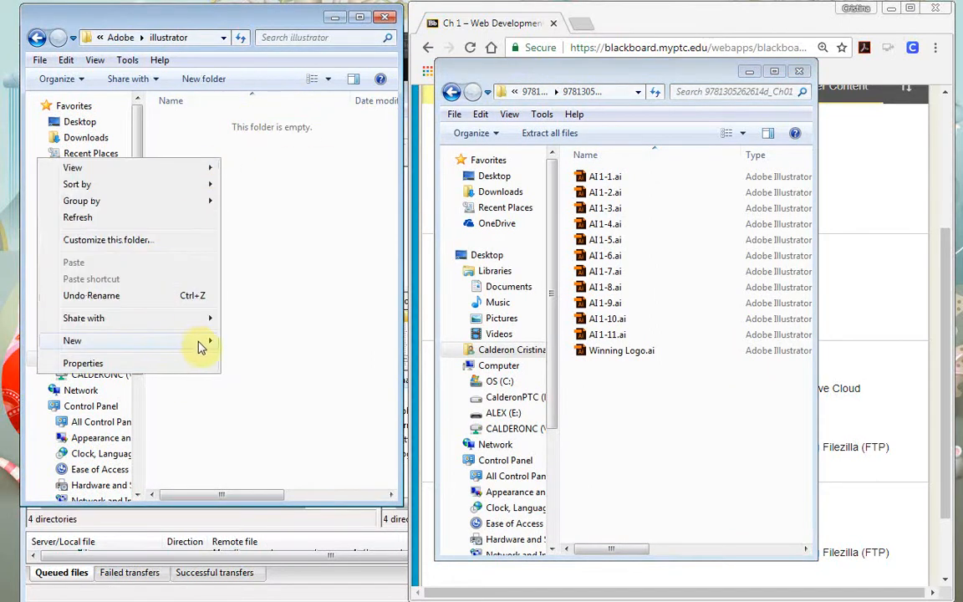
mouse_move(201, 343)
left_click(253, 341)
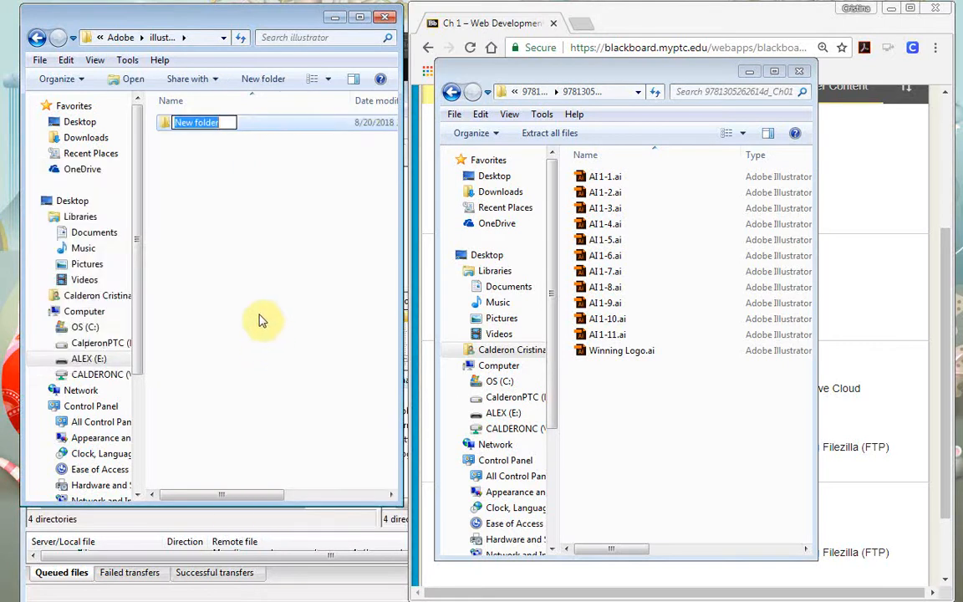
type("ch1")
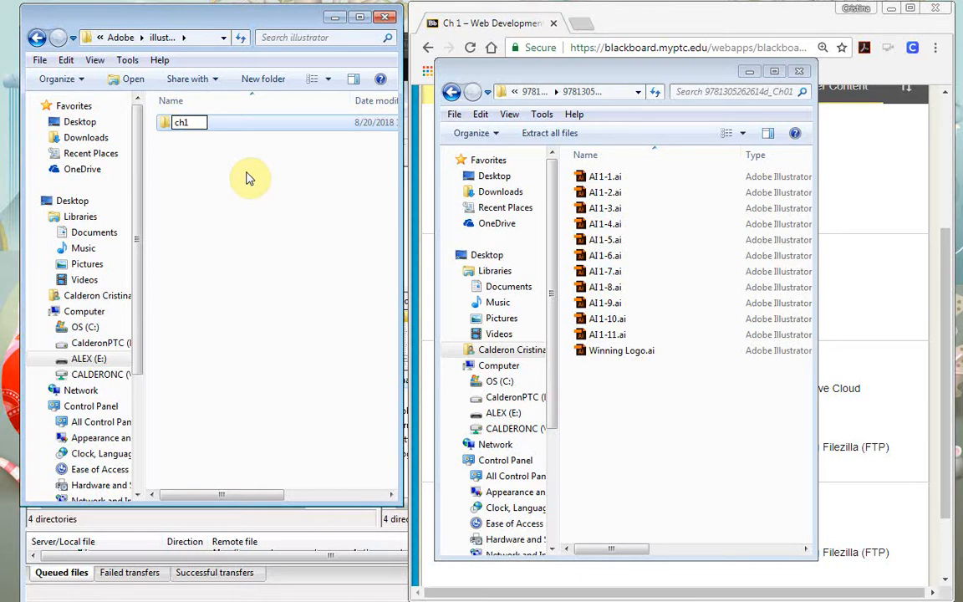
key("Return")
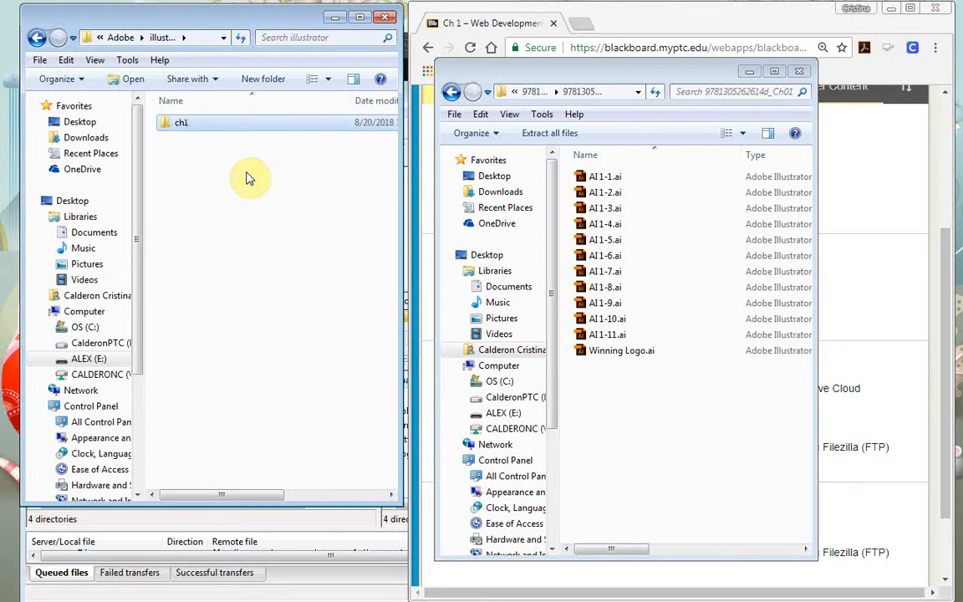
Open ch1 and create a 'data files' subfolder inside it
double_click(196, 124)
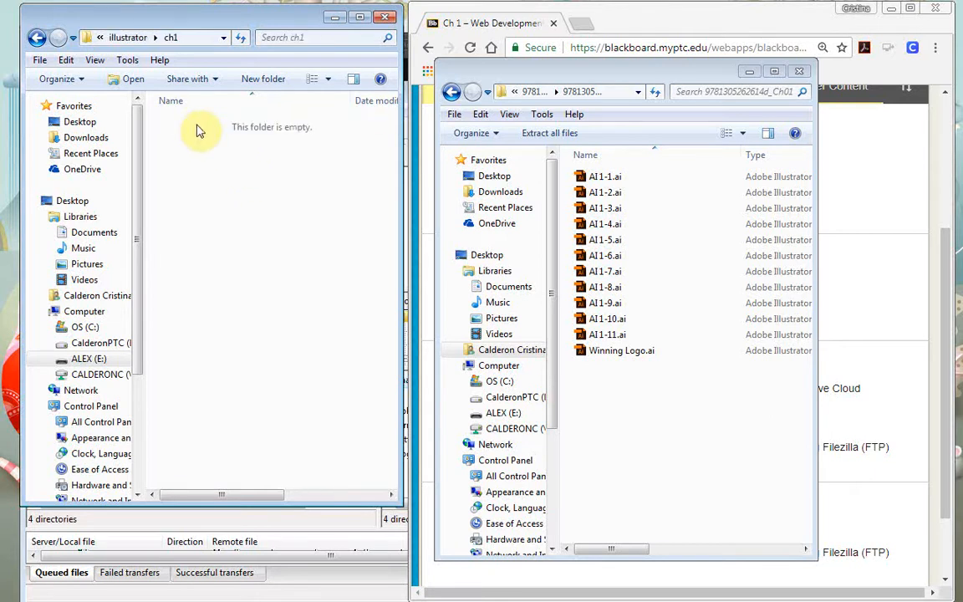
right_click(219, 164)
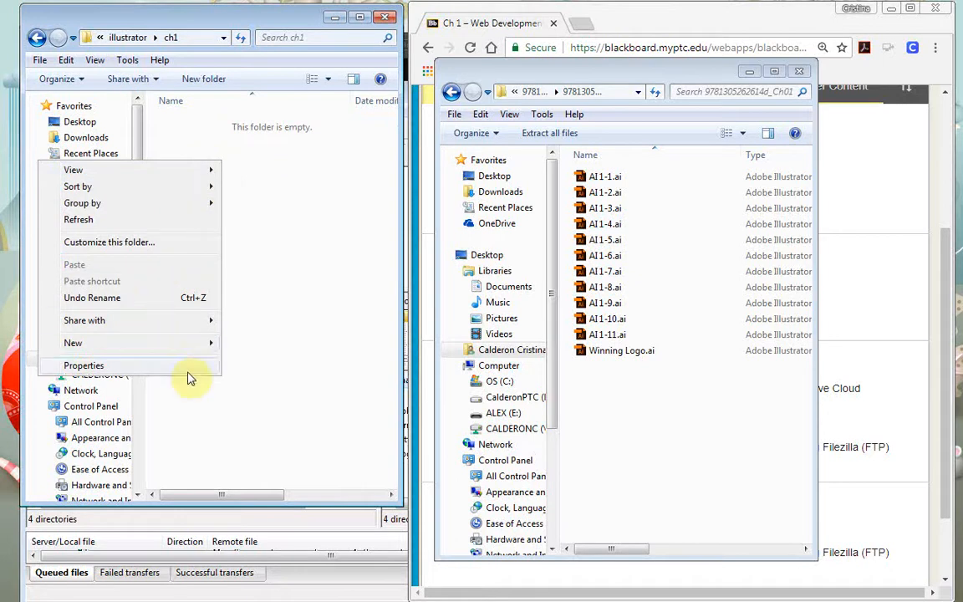
mouse_move(185, 345)
left_click(244, 339)
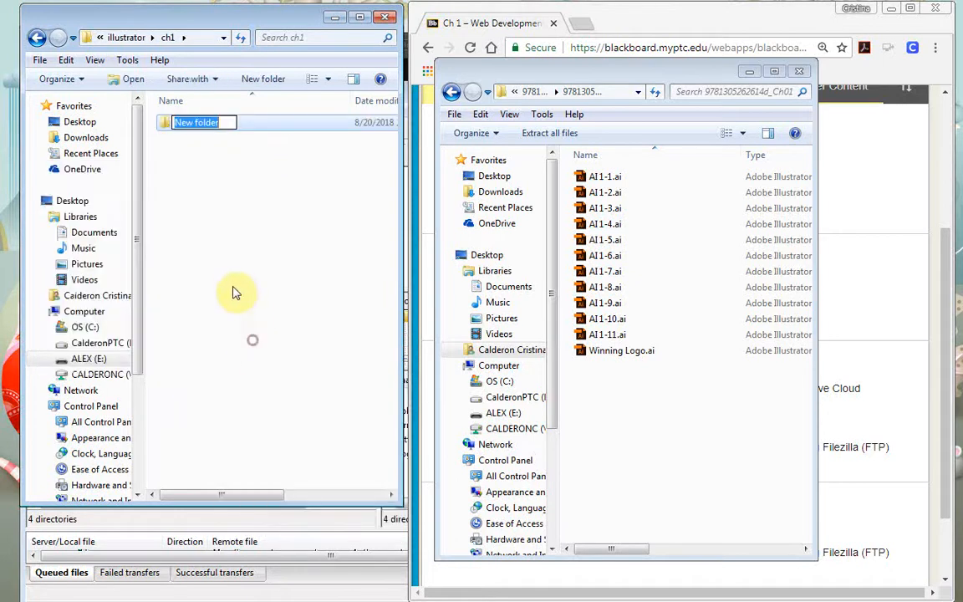
type("datat")
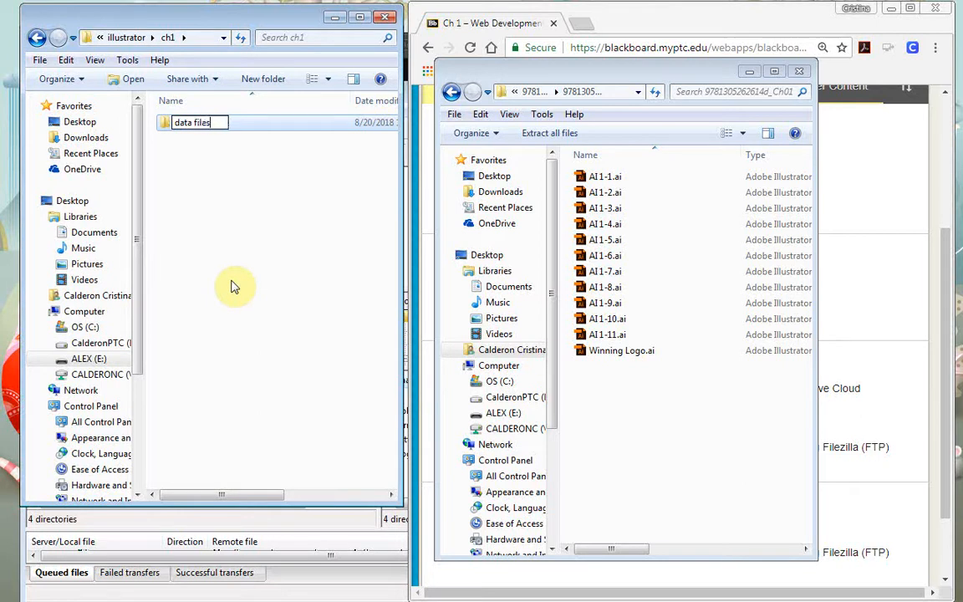
key("Return")
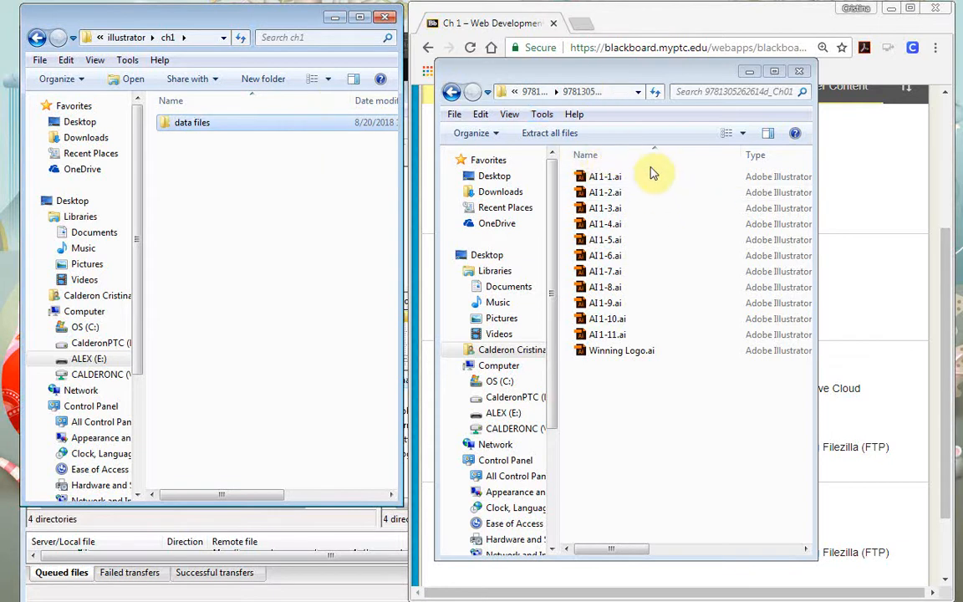
left_click_drag(654, 172, 704, 329)
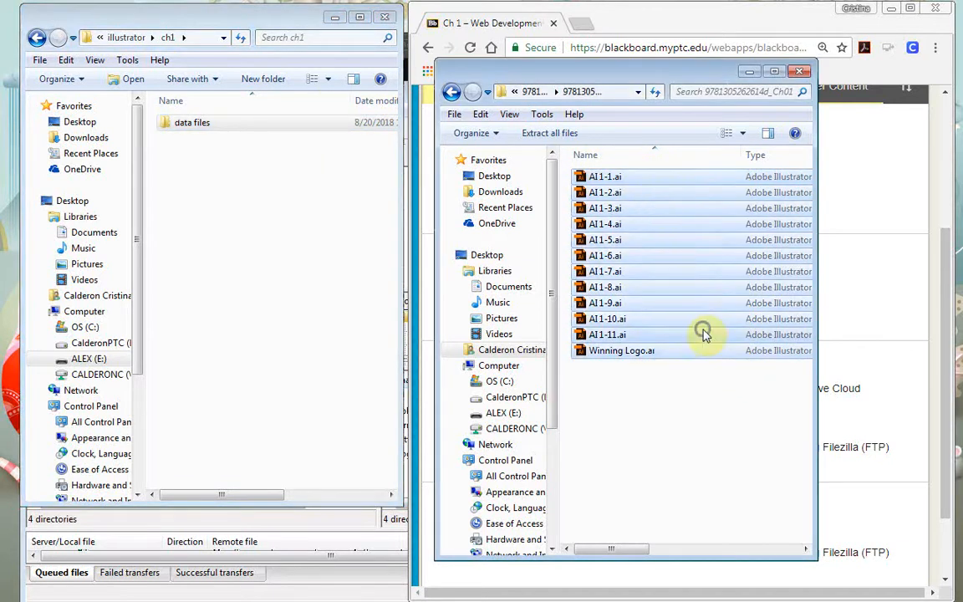
Copy the twelve Ch01 files, AI 1-1.ai through Winning Logo.ai, into data files
right_click(704, 330)
left_click(657, 382)
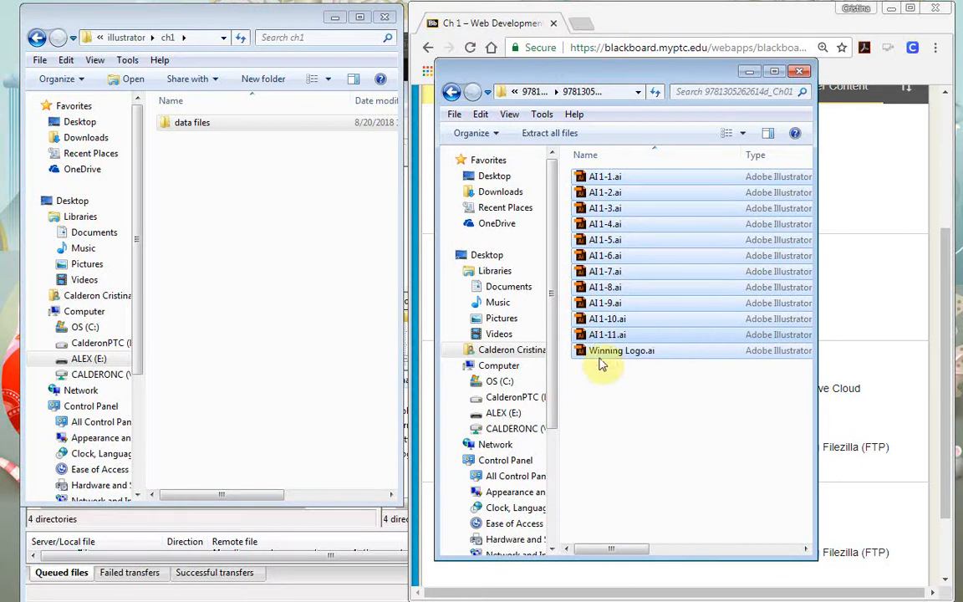
double_click(219, 130)
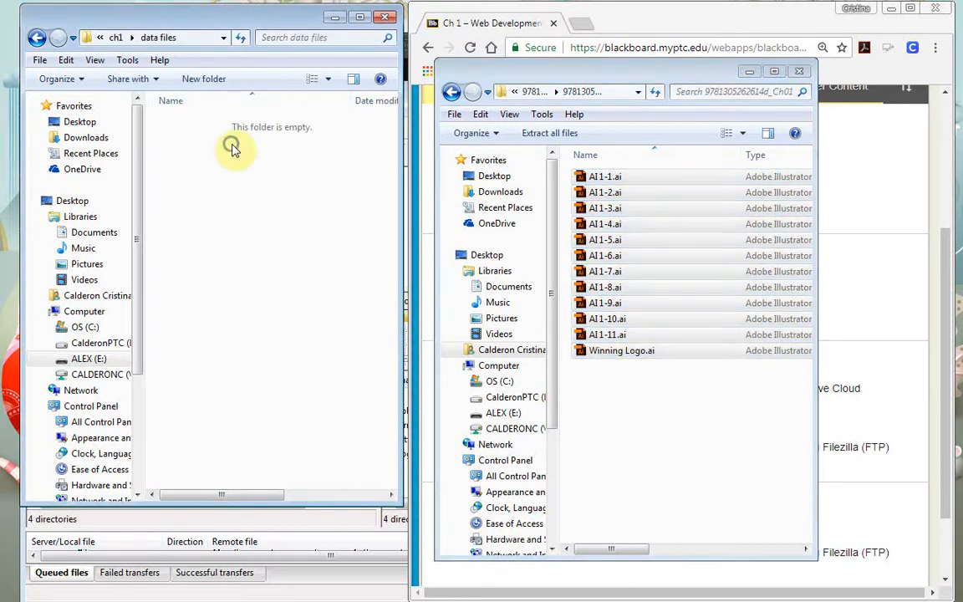
right_click(230, 144)
left_click(152, 249)
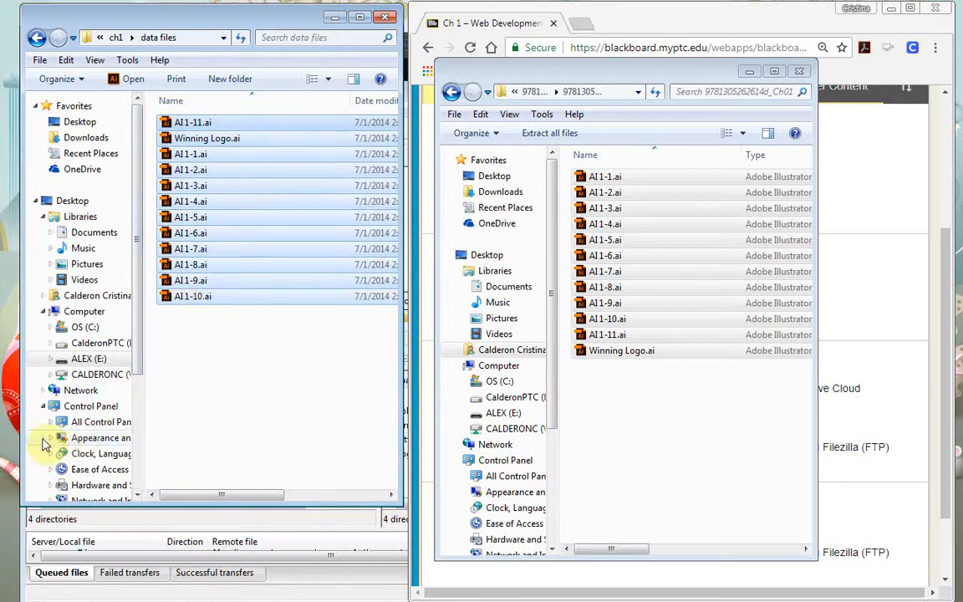
Minimize Explorer, bring FileZilla forward and enlarge its local folder tree
left_click(335, 19)
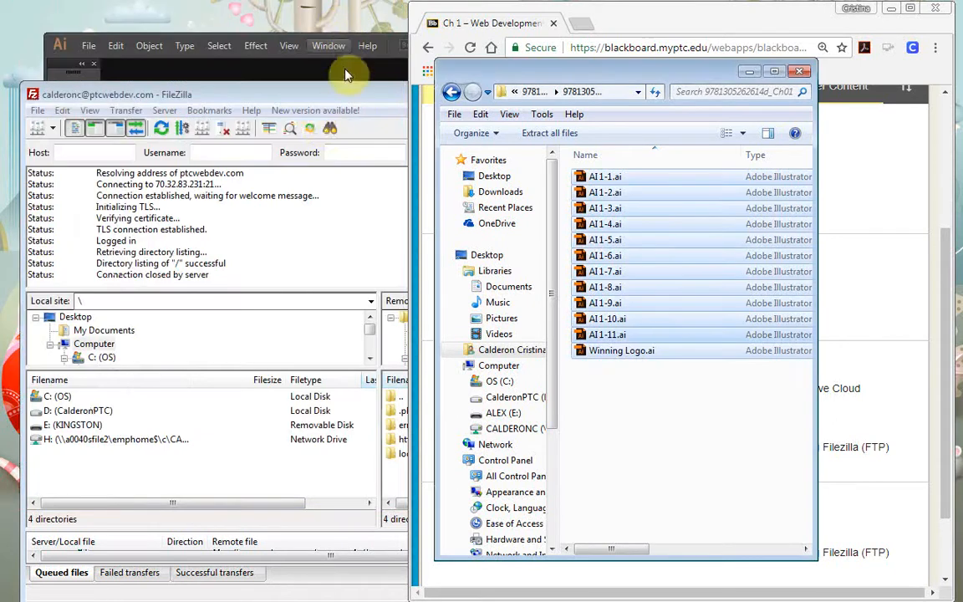
left_click(316, 99)
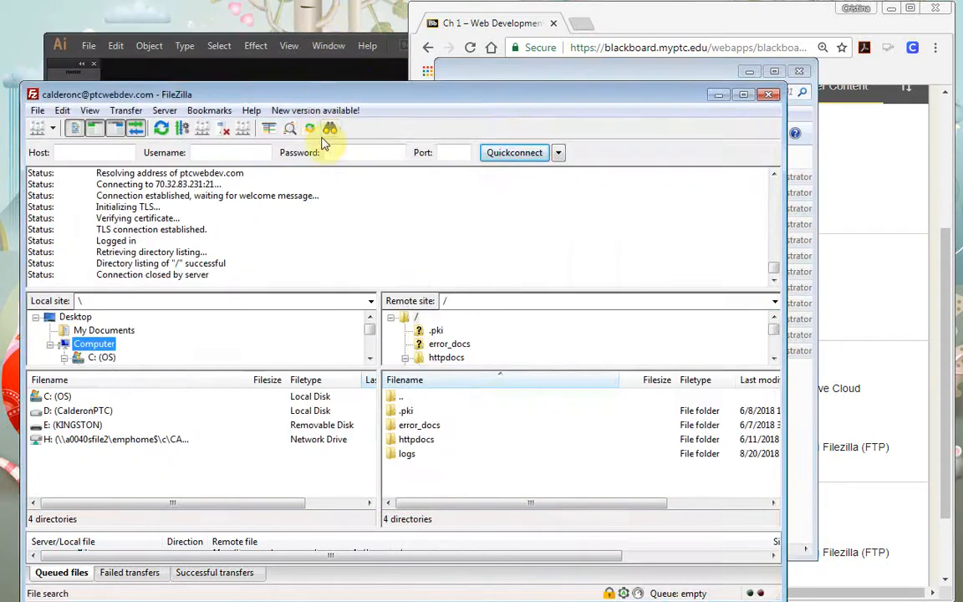
left_click_drag(351, 94, 361, 43)
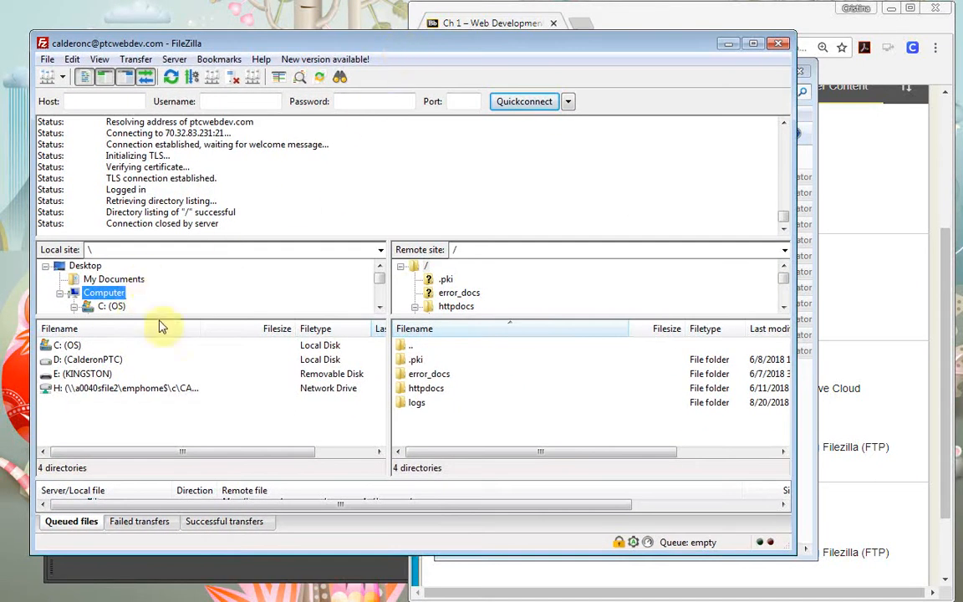
left_click_drag(181, 316, 191, 344)
Browse FileZilla's local tree to E: (KINGSTON) and into its Adobe folder, selecting illustrator
double_click(109, 293)
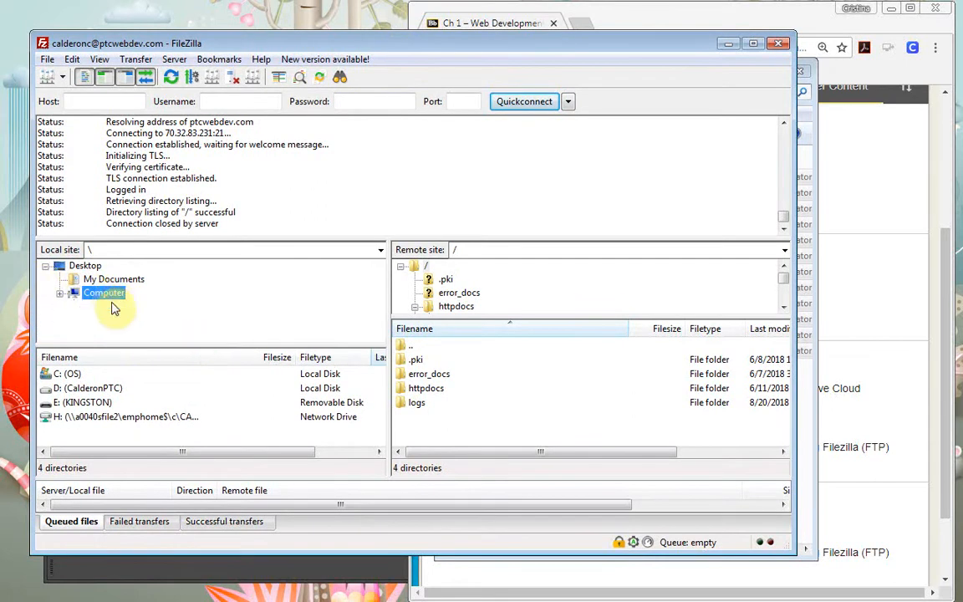
left_click(59, 293)
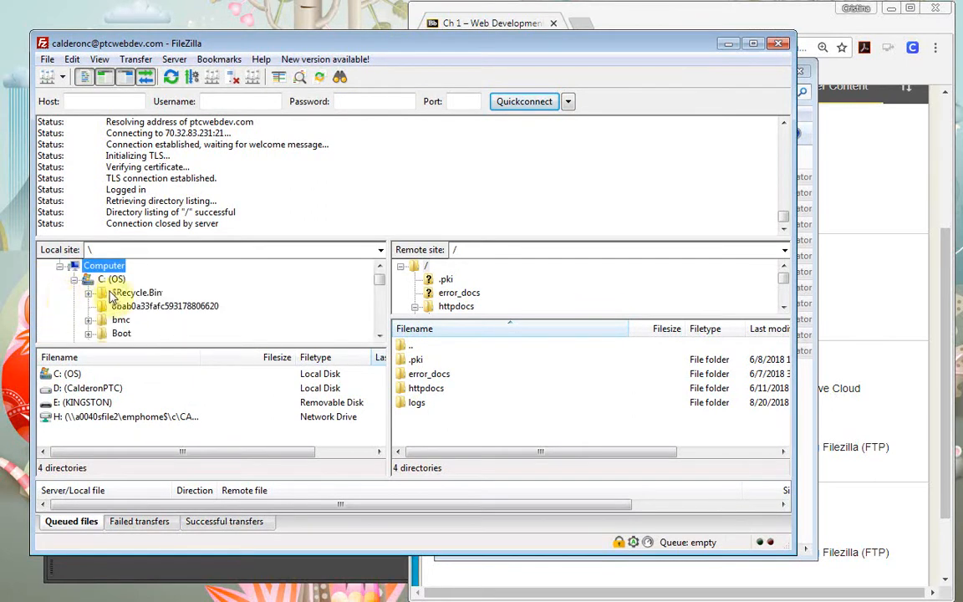
scroll(115, 294, "down", 4)
scroll(115, 294, "up", 5)
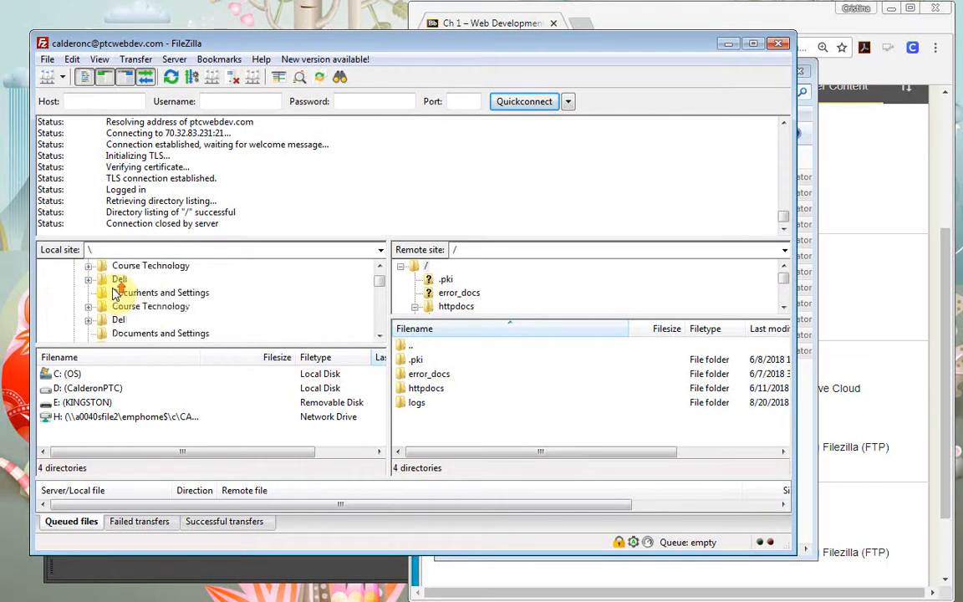
left_click(74, 279)
scroll(80, 284, "down", 1)
scroll(80, 284, "up", 1)
scroll(100, 293, "down", 1)
scroll(121, 299, "down", 4)
left_click(128, 321)
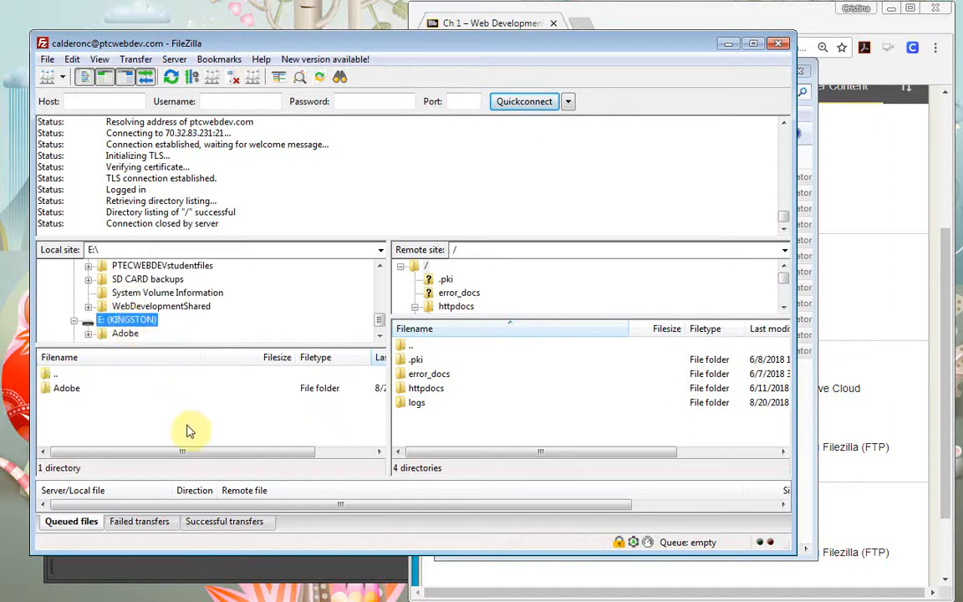
double_click(74, 389)
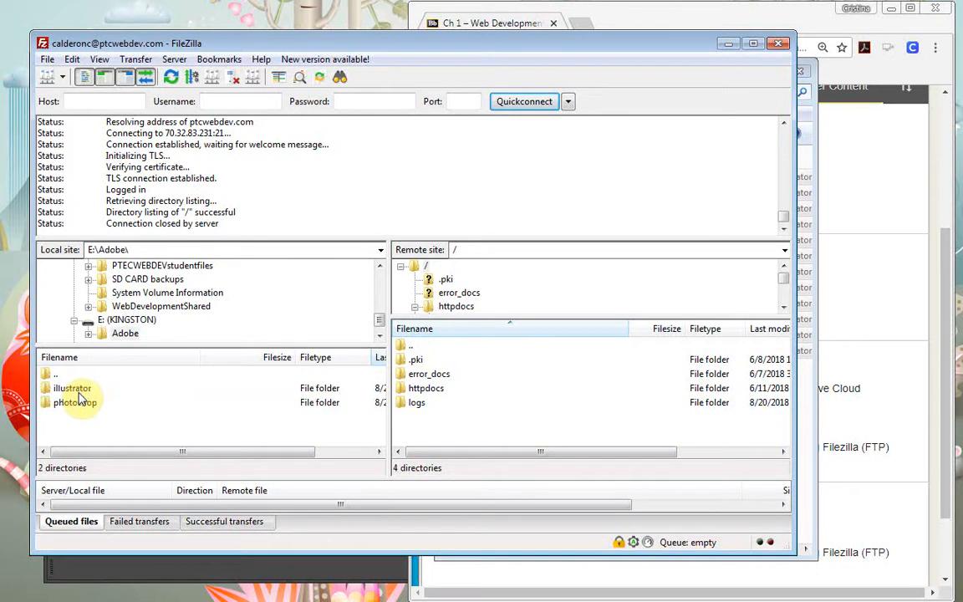
left_click(80, 391)
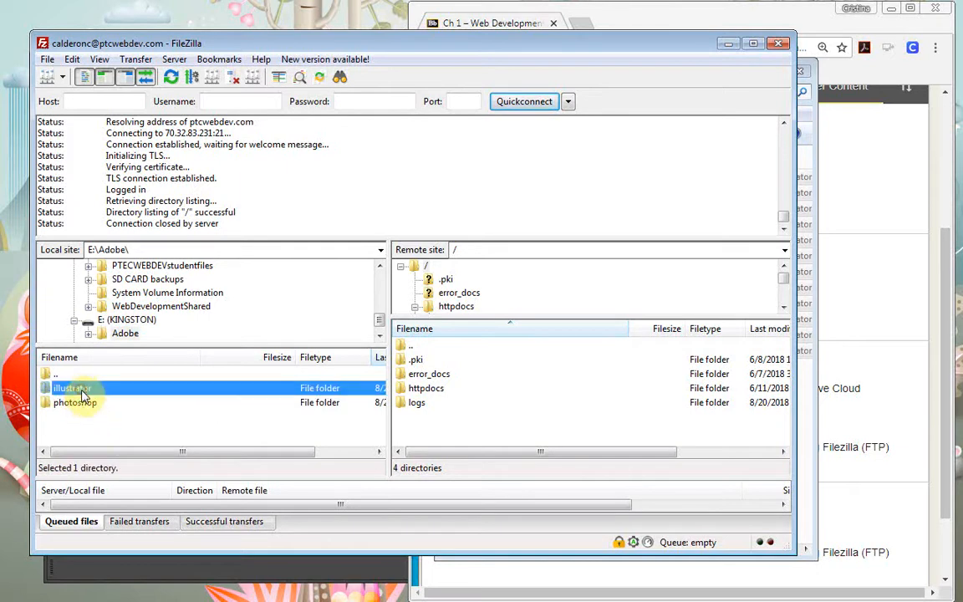
left_click(44, 388)
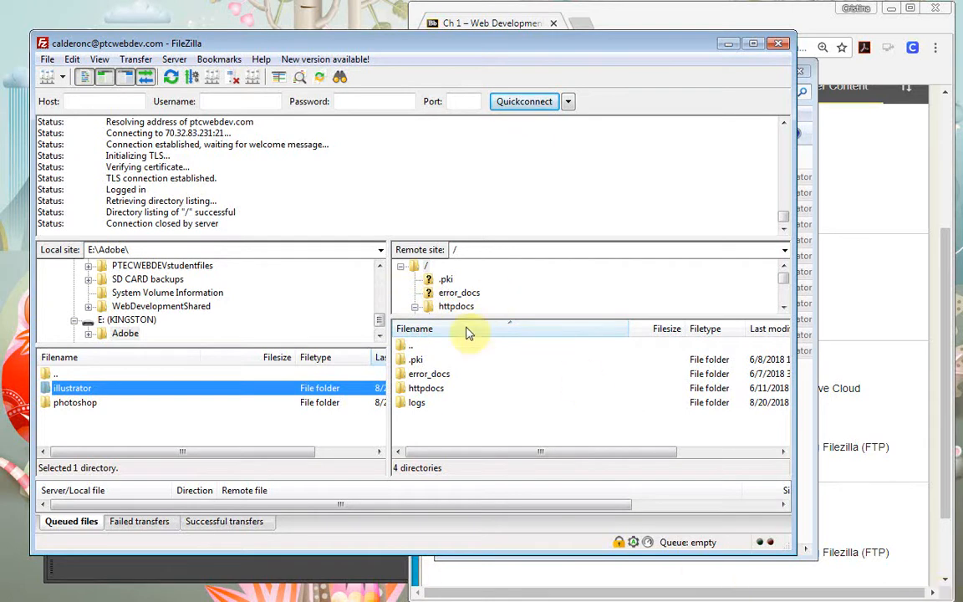
On the remote side, go into httpdocs, then ptcwebdev, then the student's own folder
double_click(428, 389)
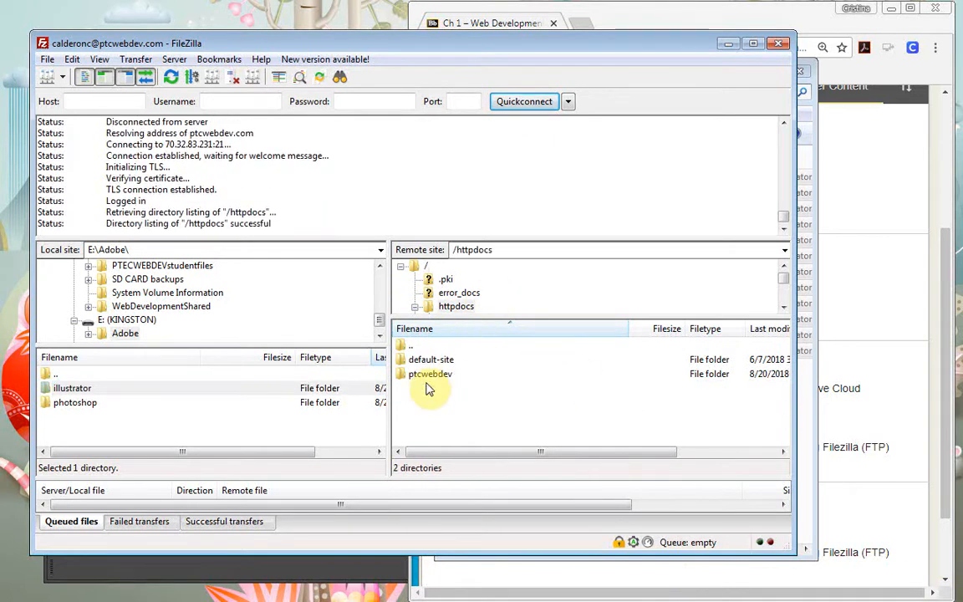
double_click(420, 374)
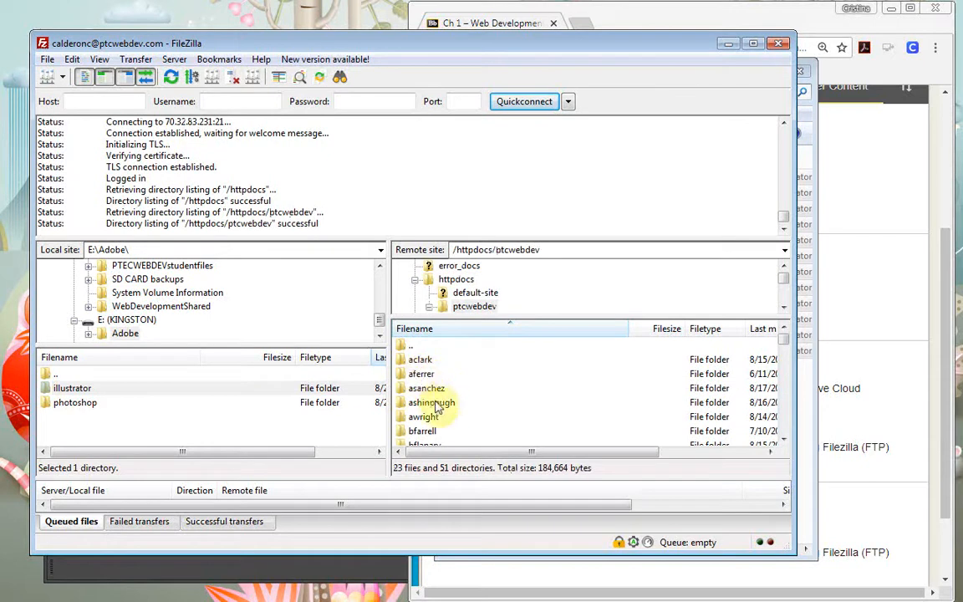
scroll(432, 395, "down", 2)
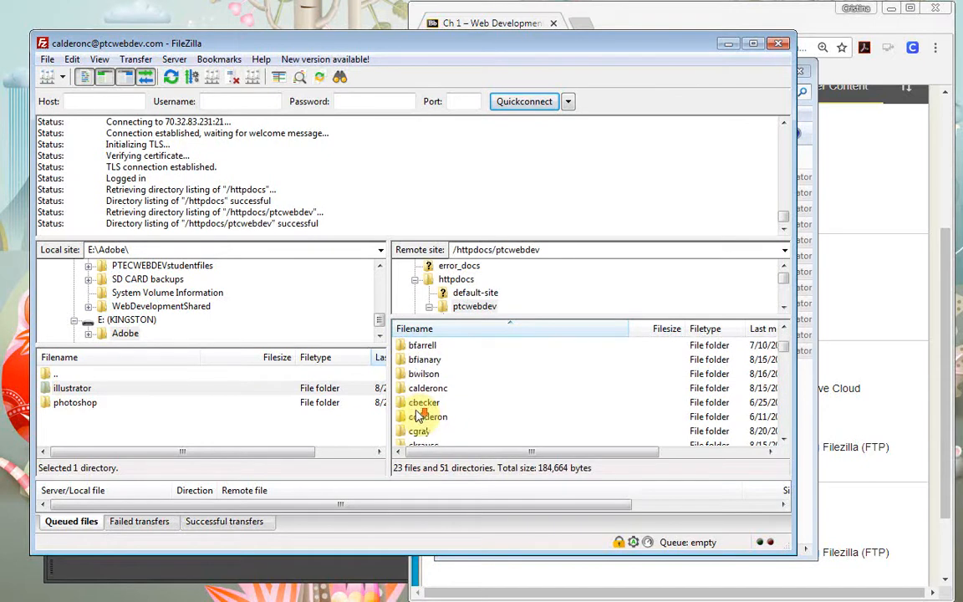
double_click(417, 390)
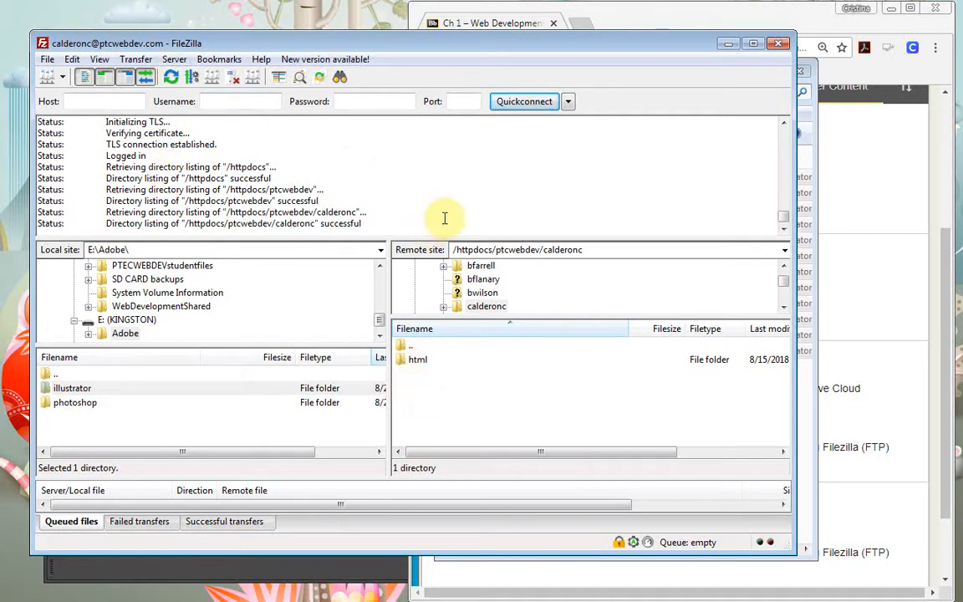
Create a directory named adobe in the student's remote folder
right_click(498, 398)
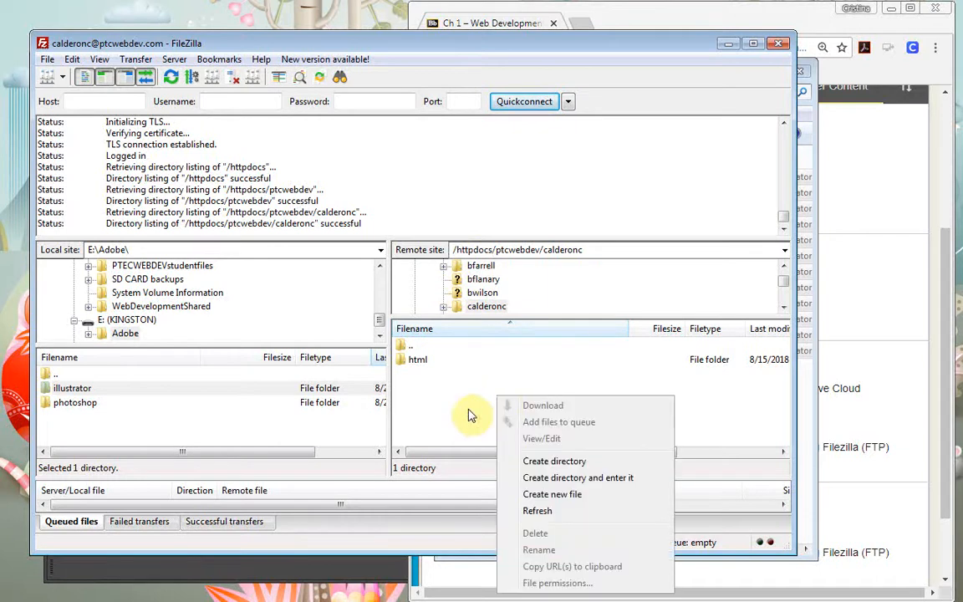
left_click(569, 465)
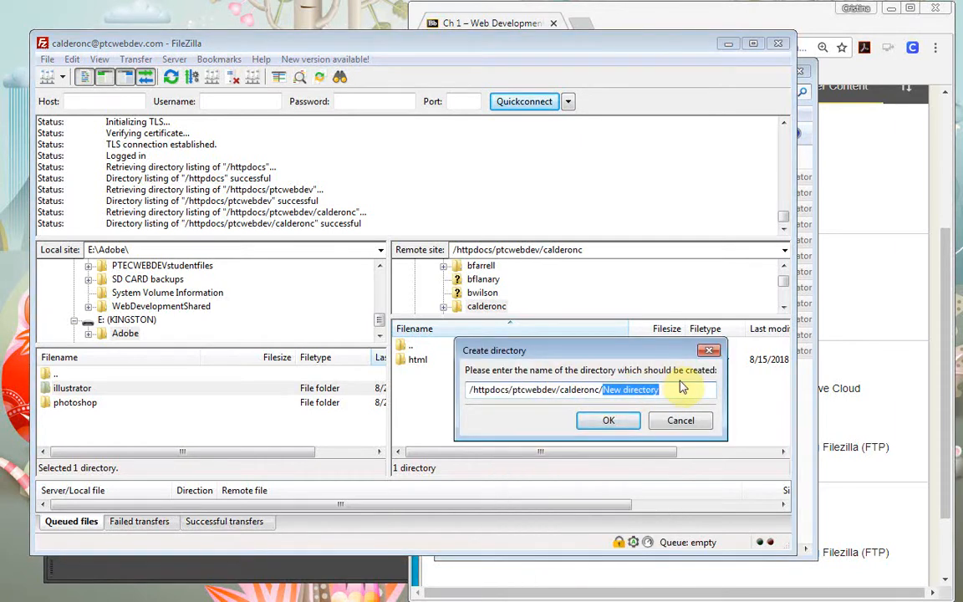
key("BackSpace")
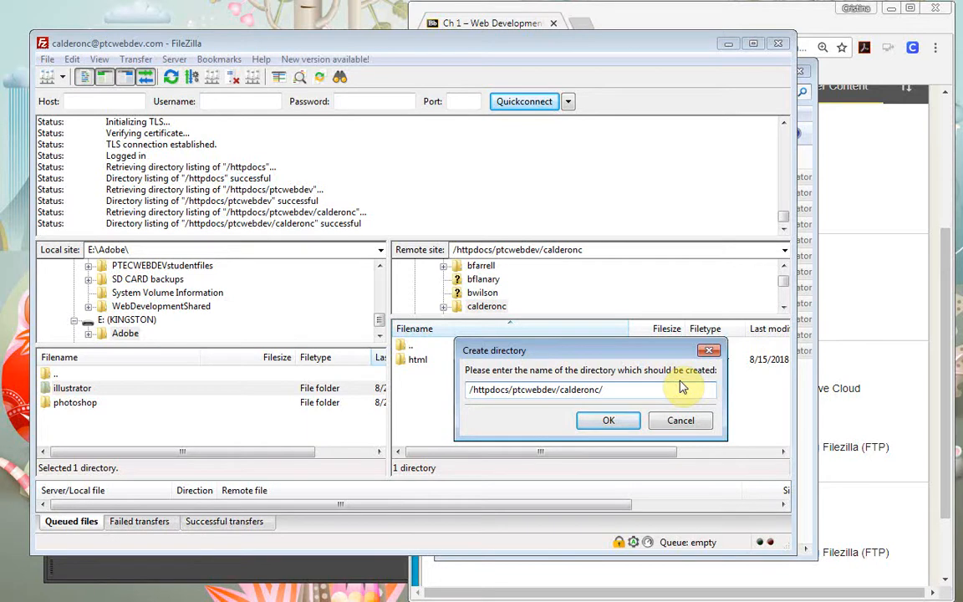
type("il")
type("adobe")
key("Return")
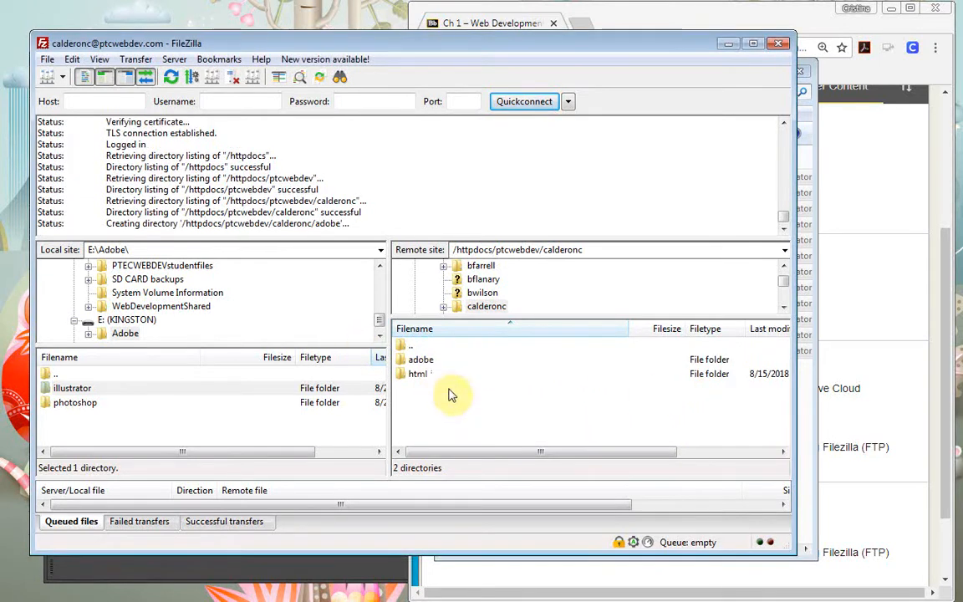
Open adobe and create an illustrator directory inside it
double_click(402, 362)
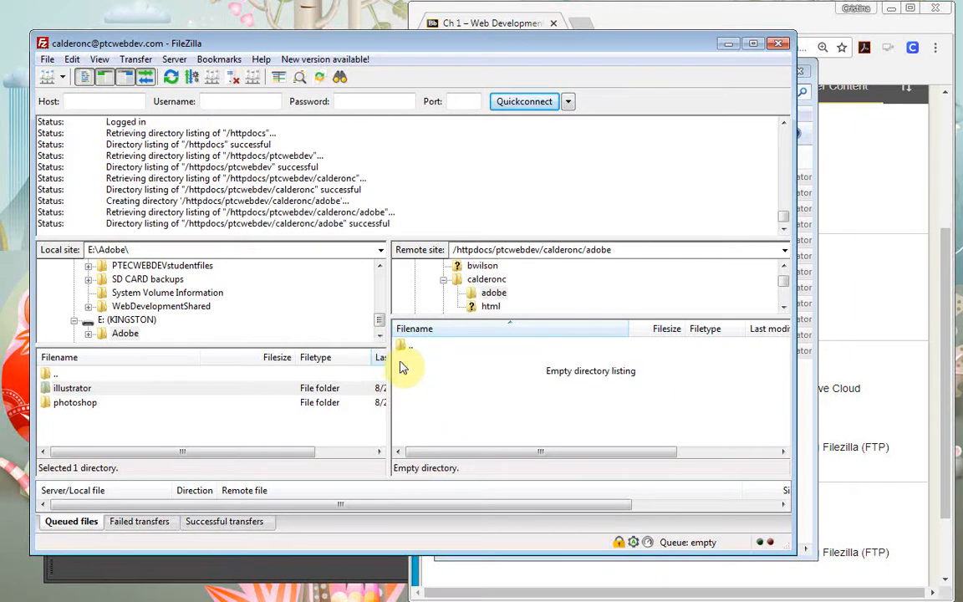
right_click(482, 368)
left_click(548, 433)
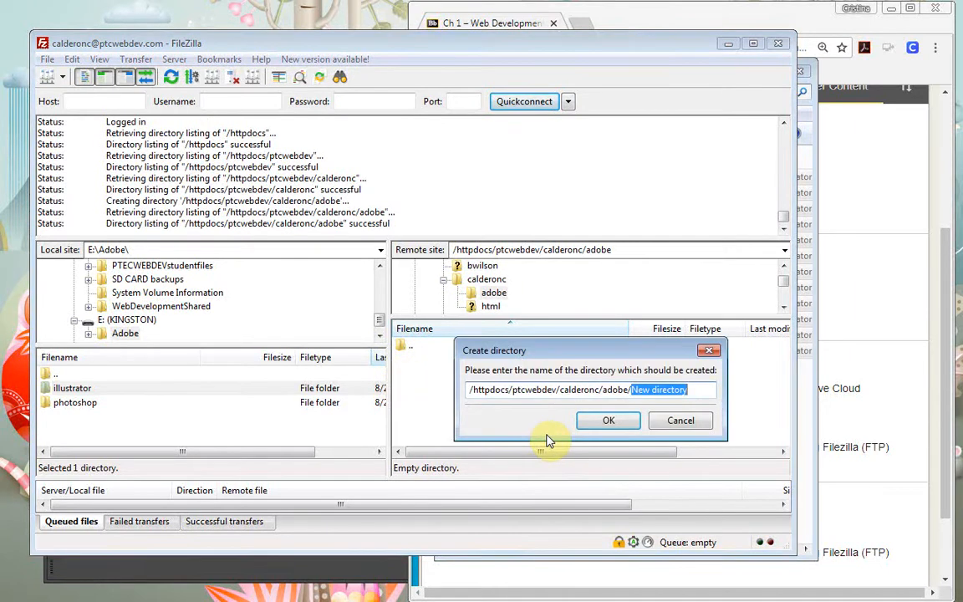
key("BackSpace")
type("illustrato")
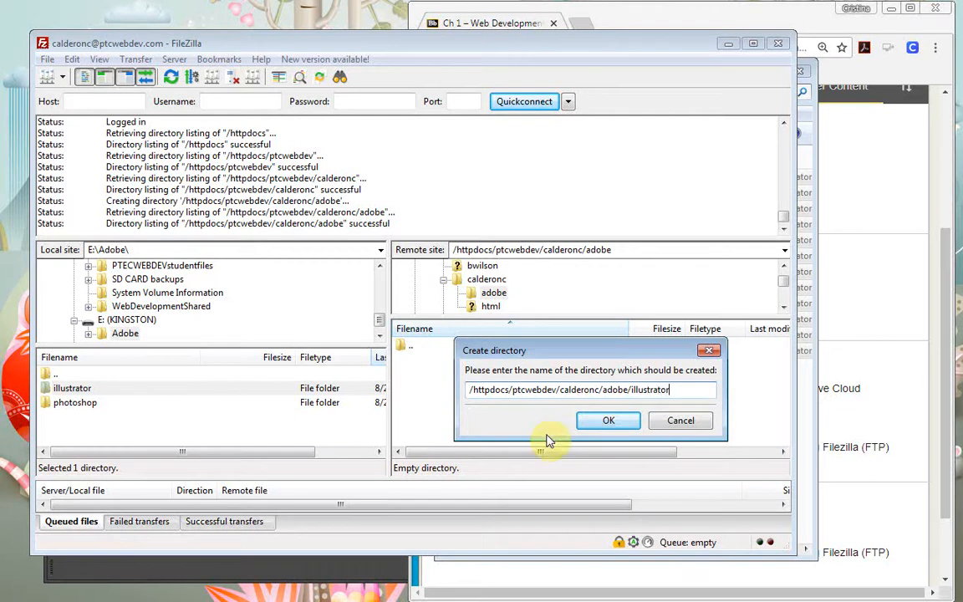
key("Return")
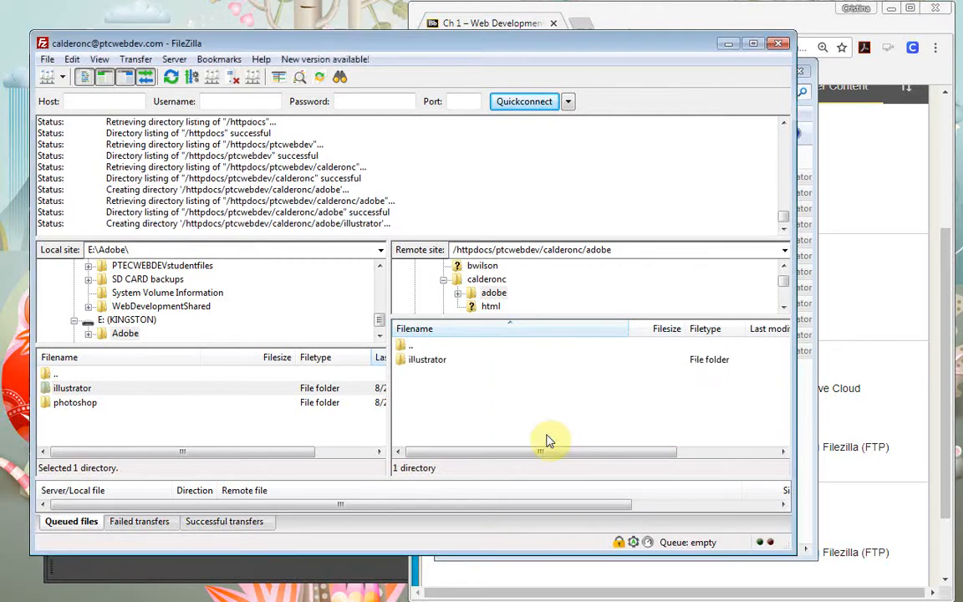
Open illustrator on the server and create a ch1 directory inside it
left_click(427, 361)
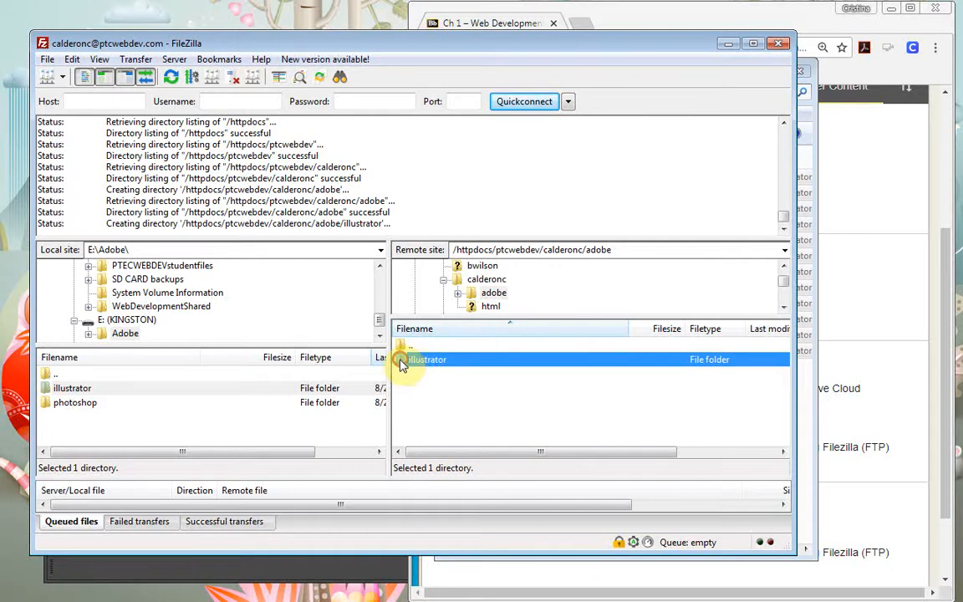
right_click(403, 362)
left_click(638, 396)
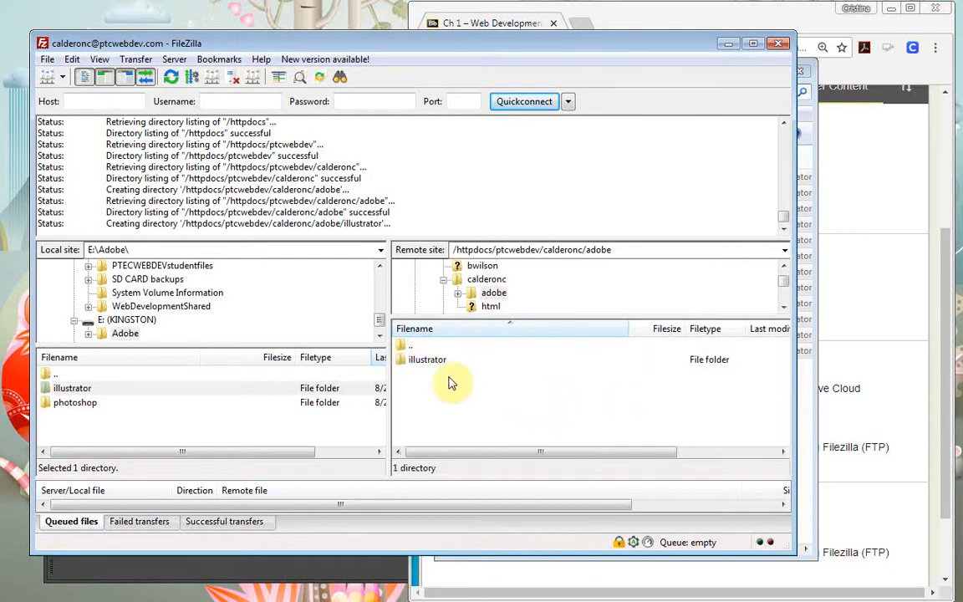
double_click(405, 360)
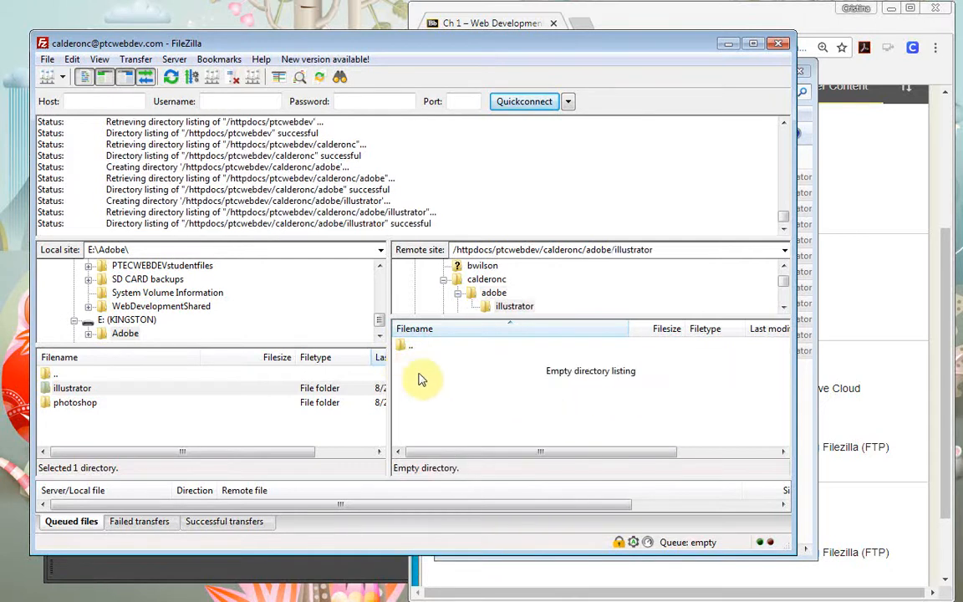
right_click(512, 401)
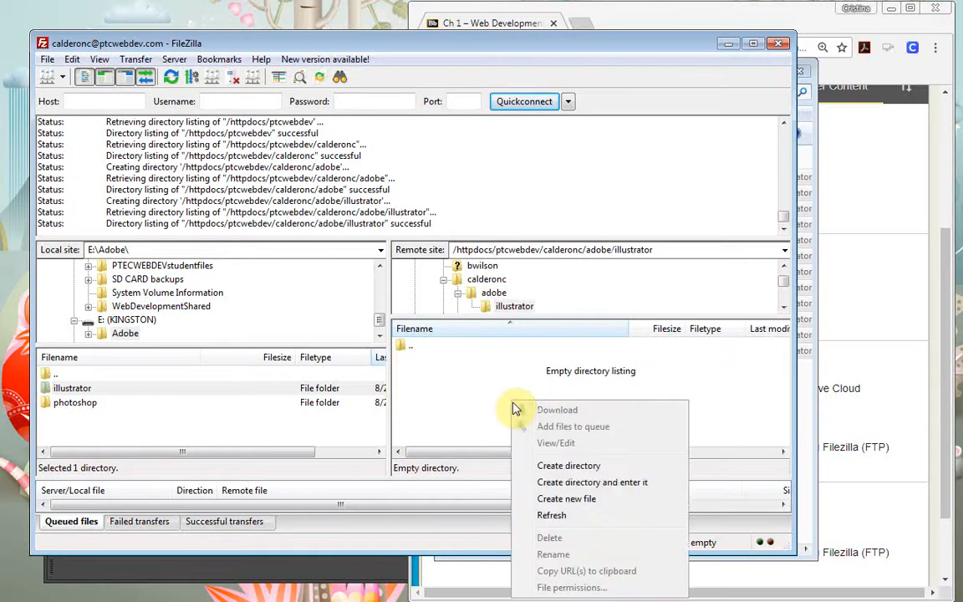
left_click(575, 466)
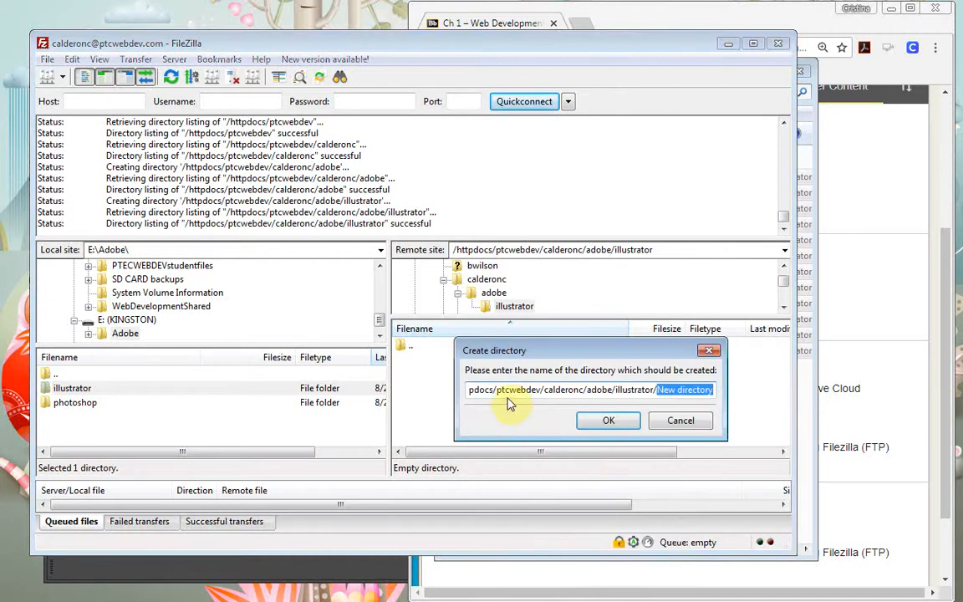
type("ch1")
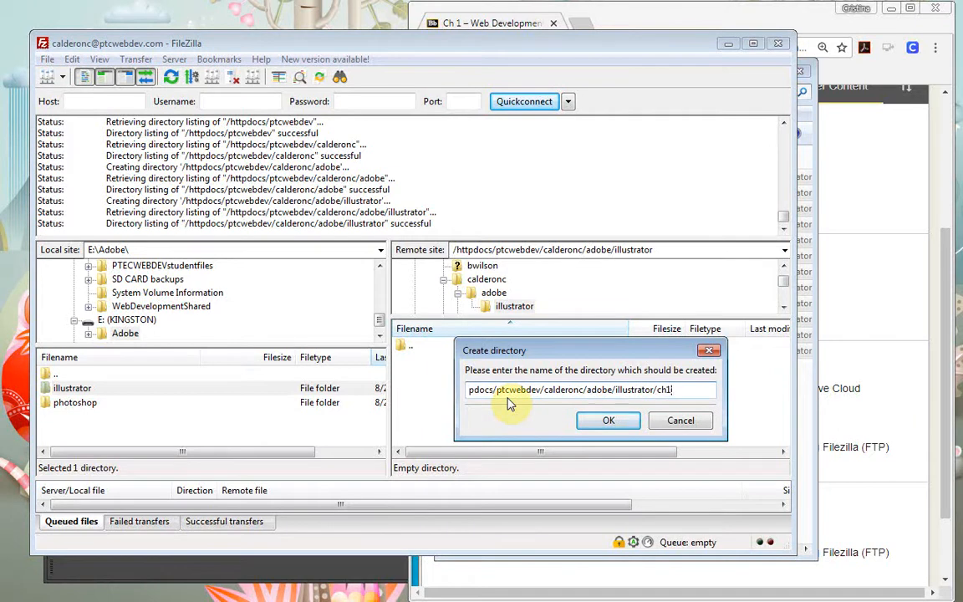
key("Return")
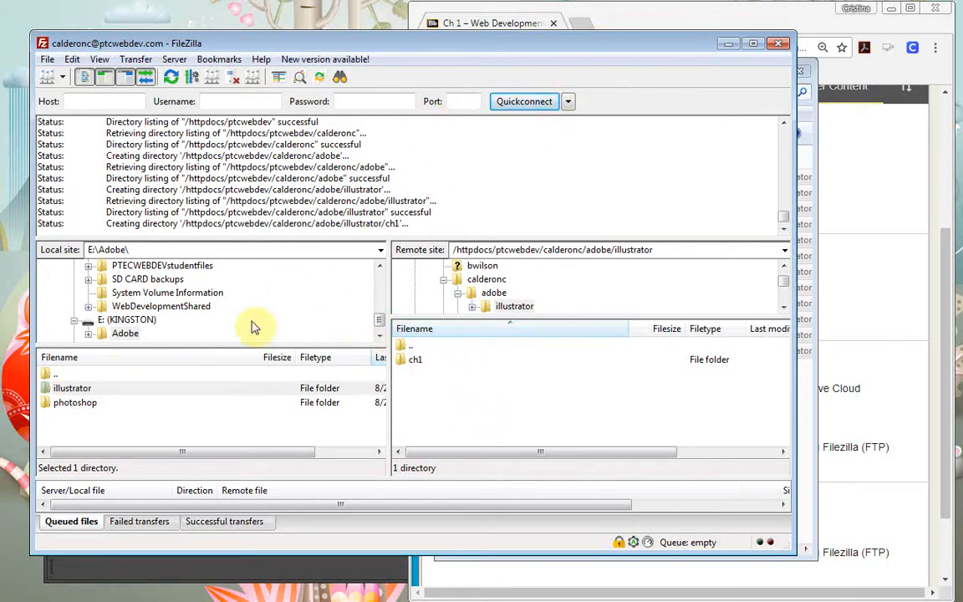
Bring the Adobe Illustrator window in front of FileZilla
left_click(252, 567)
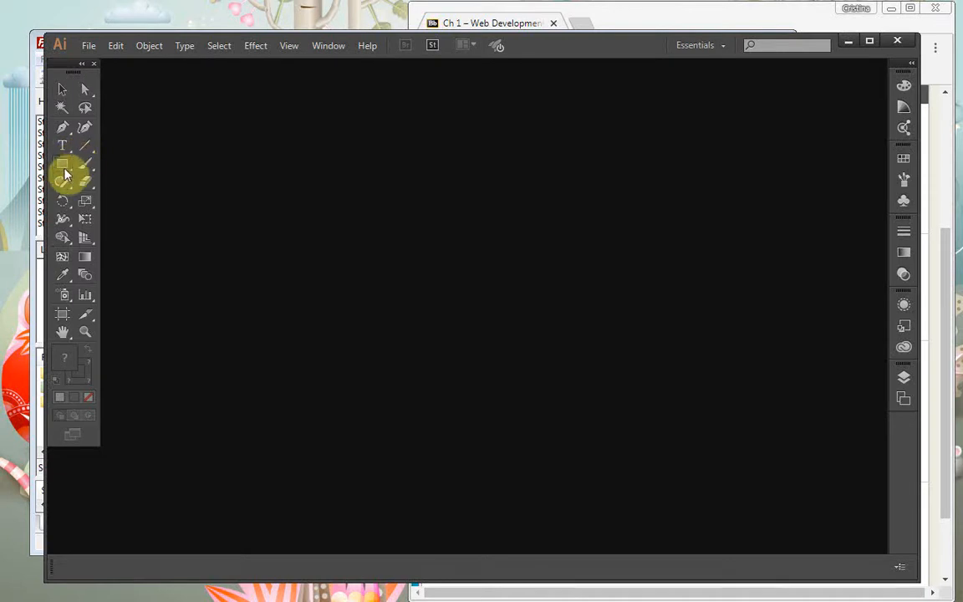
left_click(61, 167)
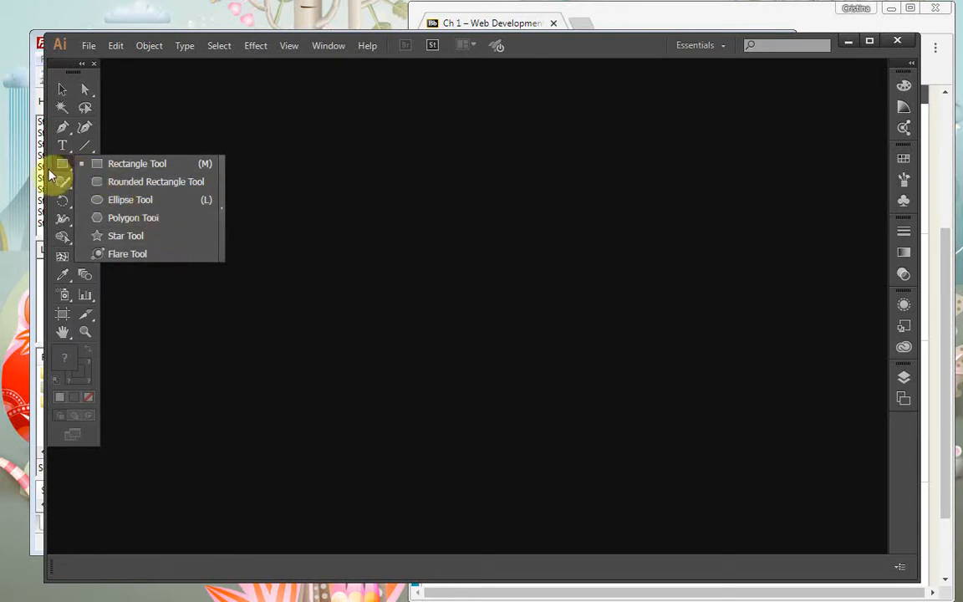
left_click(61, 148)
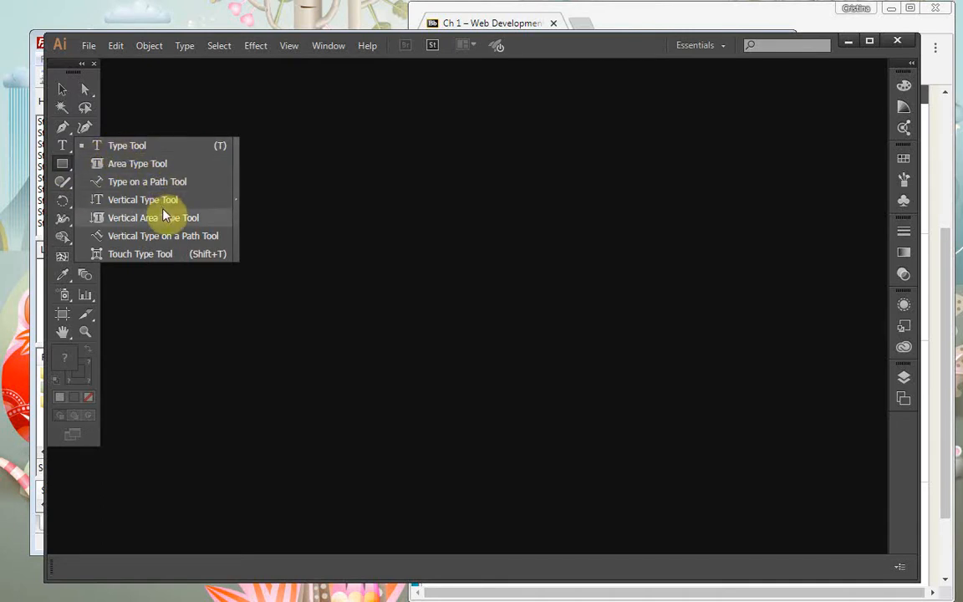
left_click(280, 140)
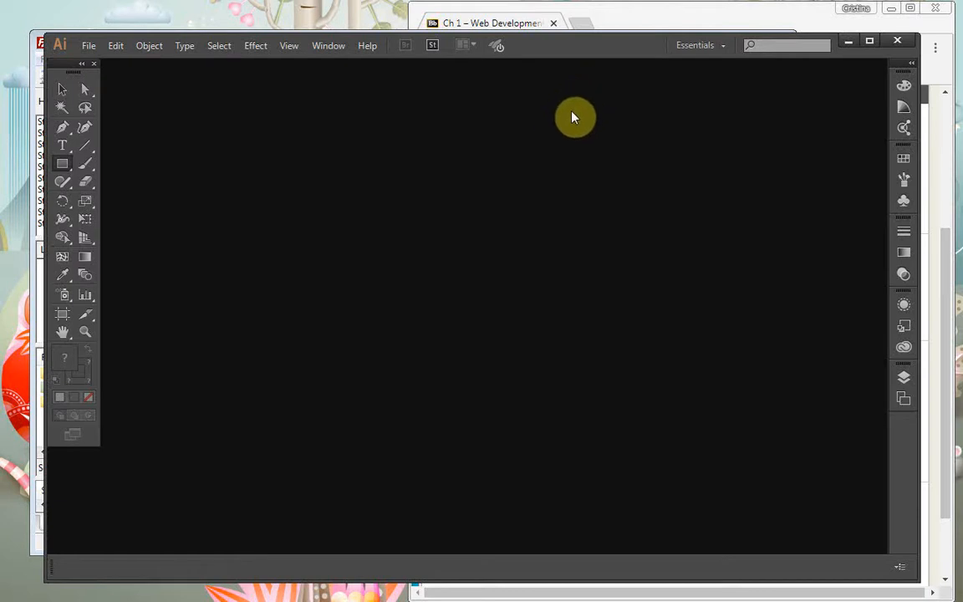
Browse the Open dialog to E:\Adobe\illustrator\ch1\data files and select AI1-9.ai
left_click(90, 46)
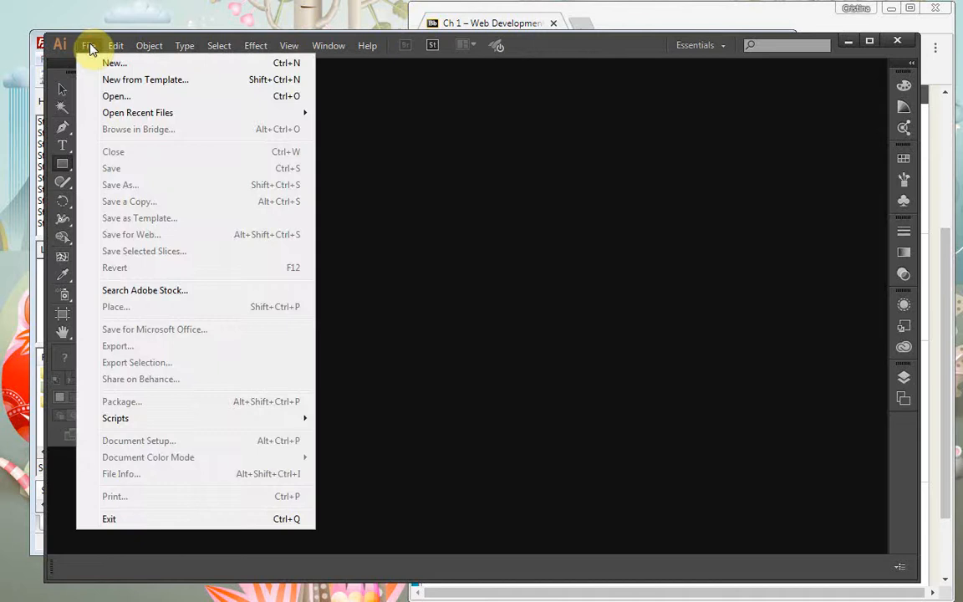
left_click(117, 96)
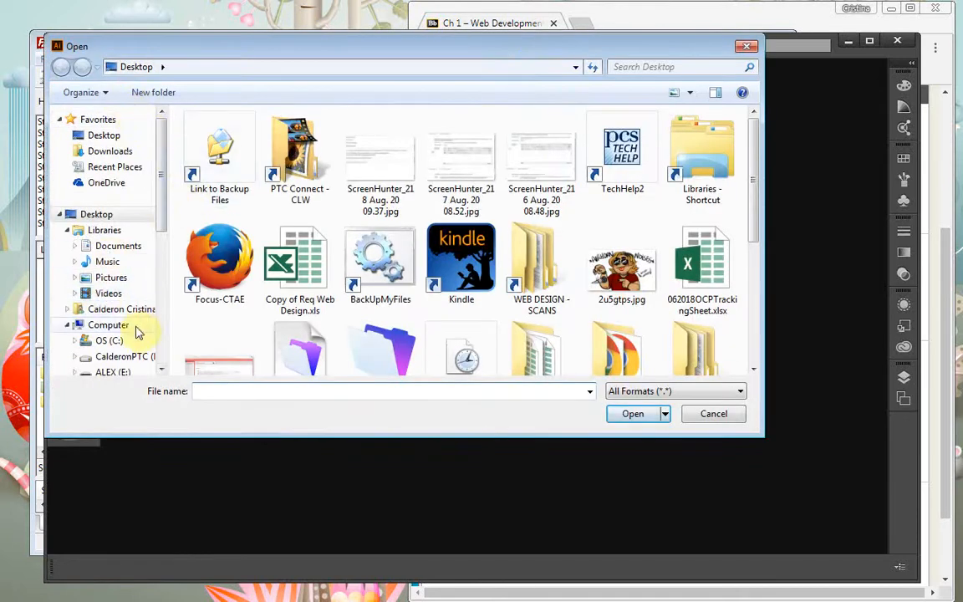
left_click(111, 372)
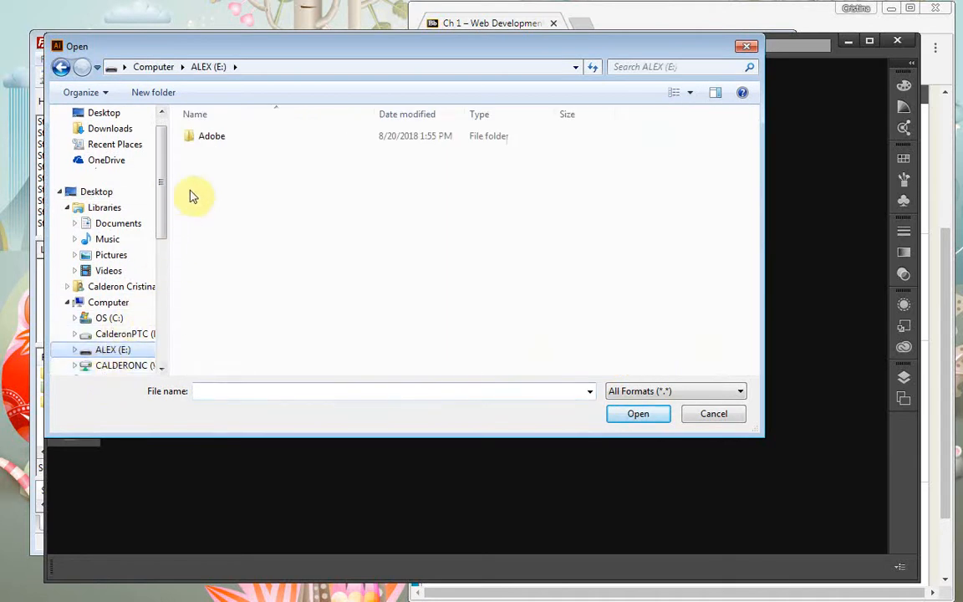
double_click(189, 136)
left_click(186, 138)
double_click(185, 139)
double_click(187, 140)
double_click(187, 138)
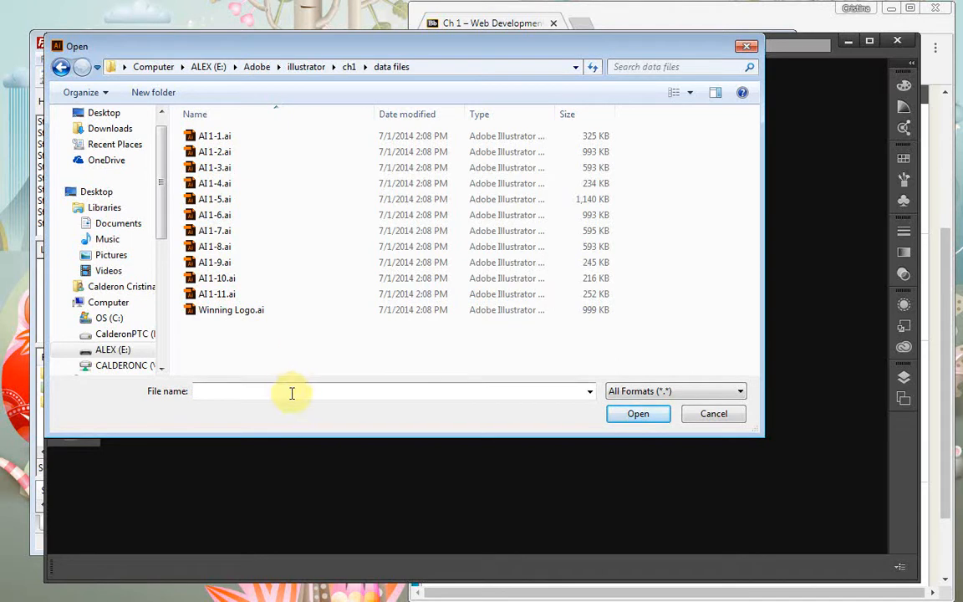
left_click(201, 264)
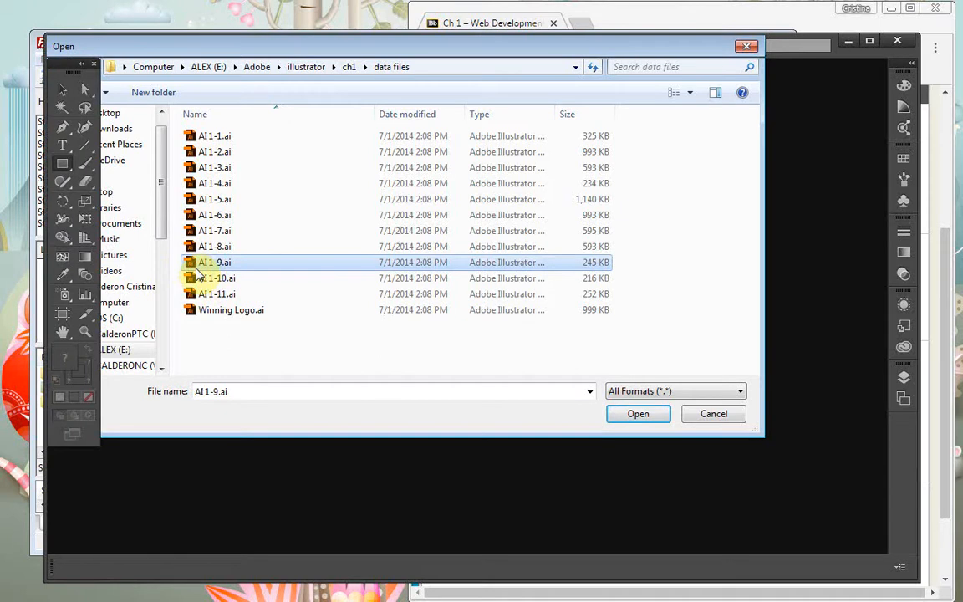
Open AI1-9.ai, the Starburst Cafe logo, and switch to the Direct Selection tool
double_click(197, 266)
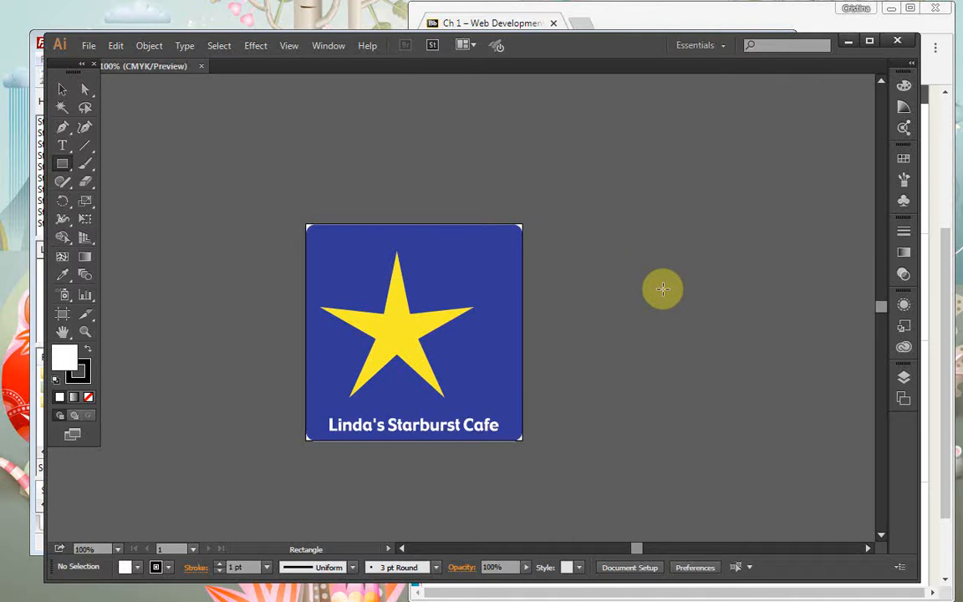
scroll(688, 284, "down", 2)
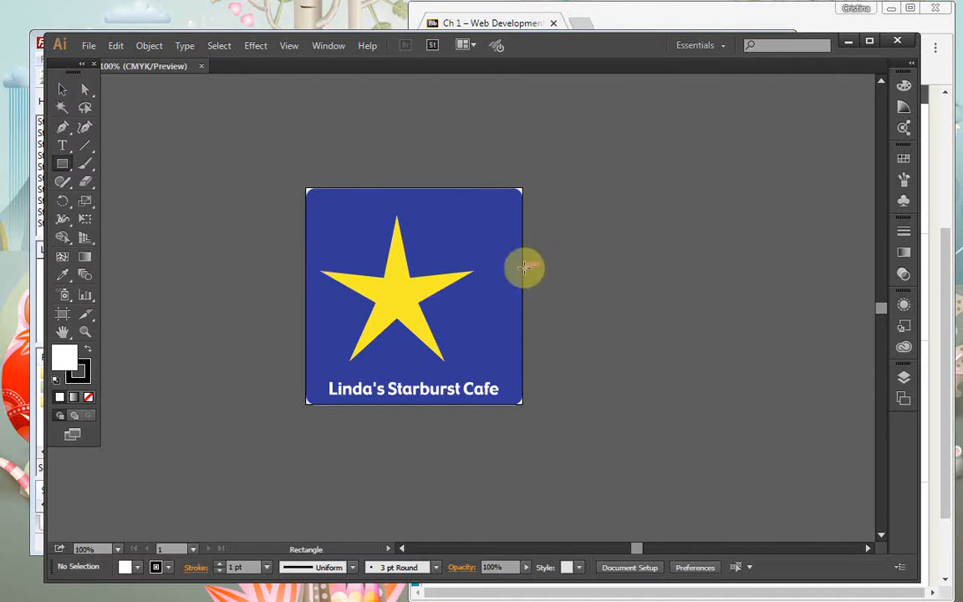
left_click(84, 98)
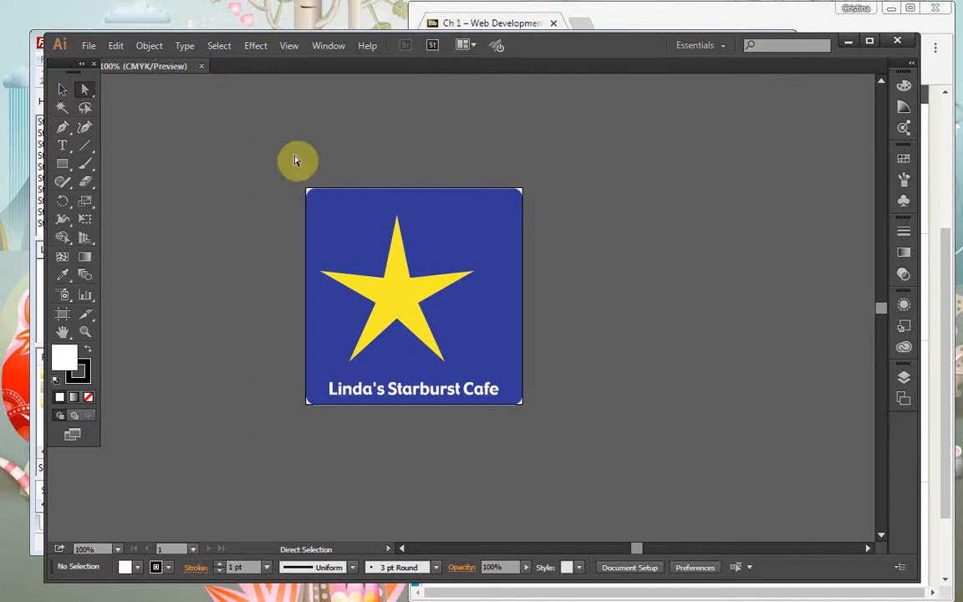
Select the yellow star's top anchor point with the Direct Selection tool
left_click(401, 220)
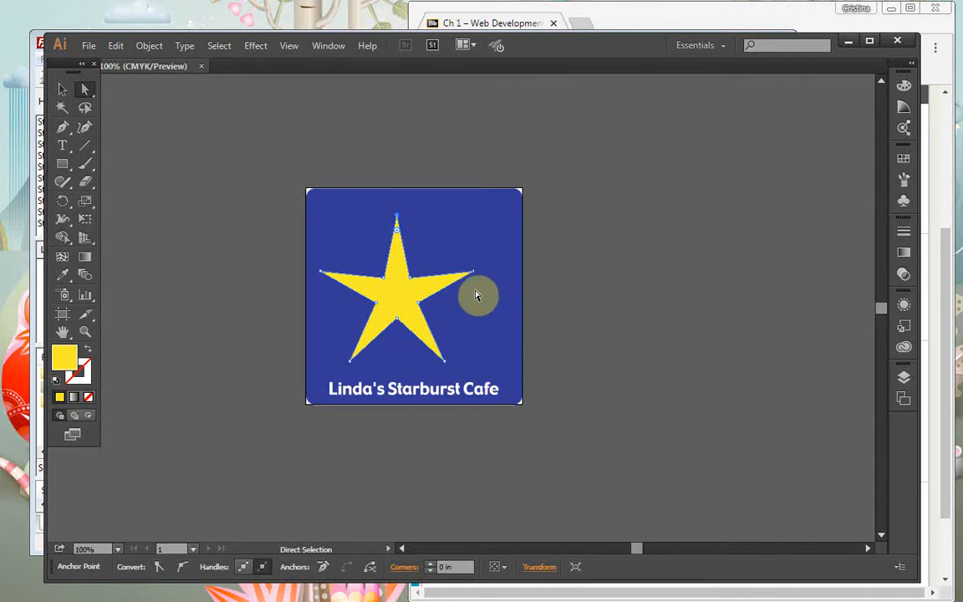
left_click(397, 220)
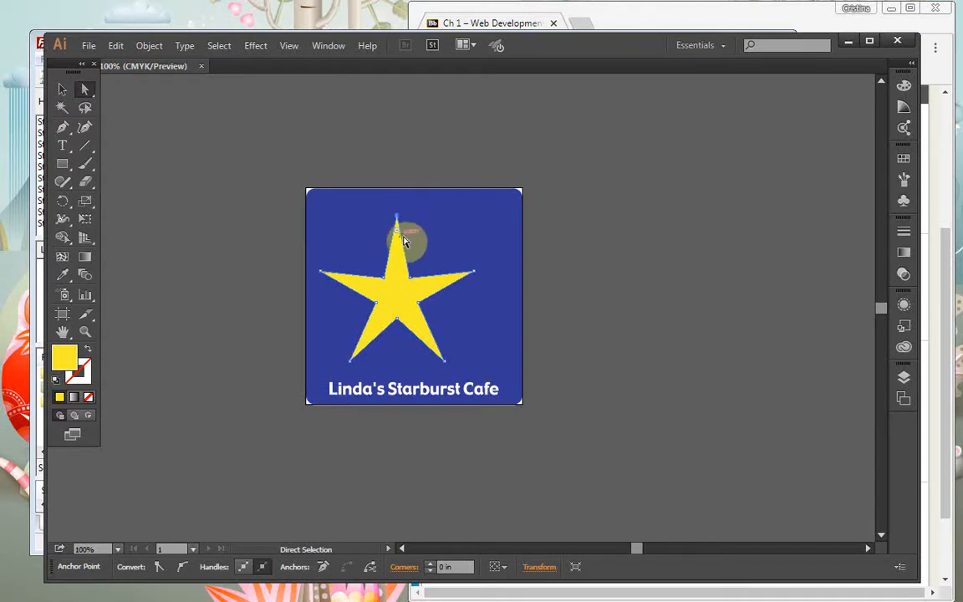
left_click(412, 286)
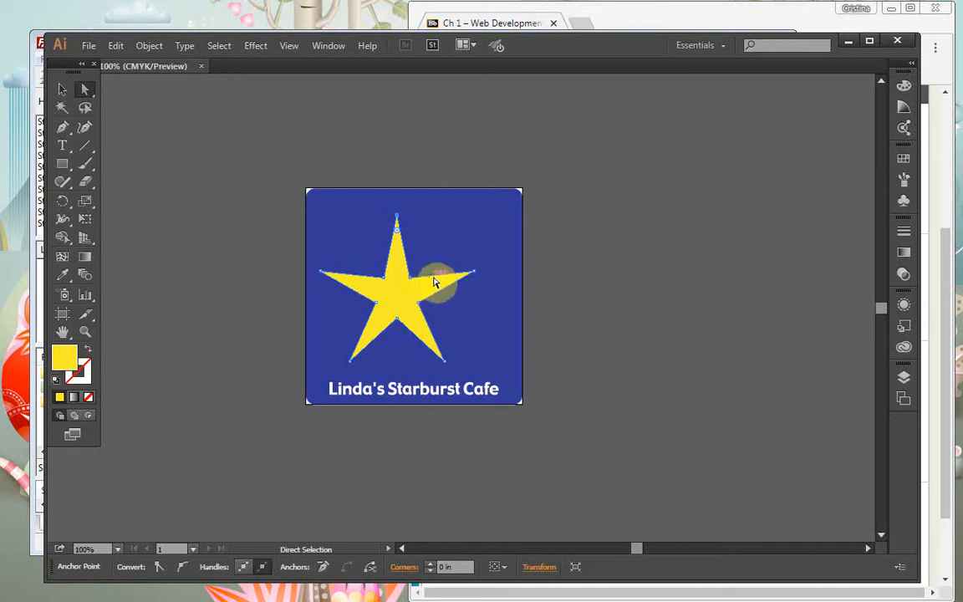
Stretch the star's top and lower-right tips outward and pull its inner points in
mouse_move(465, 276)
left_mouse_down()
mouse_move(474, 277)
mouse_move(465, 275)
left_mouse_up()
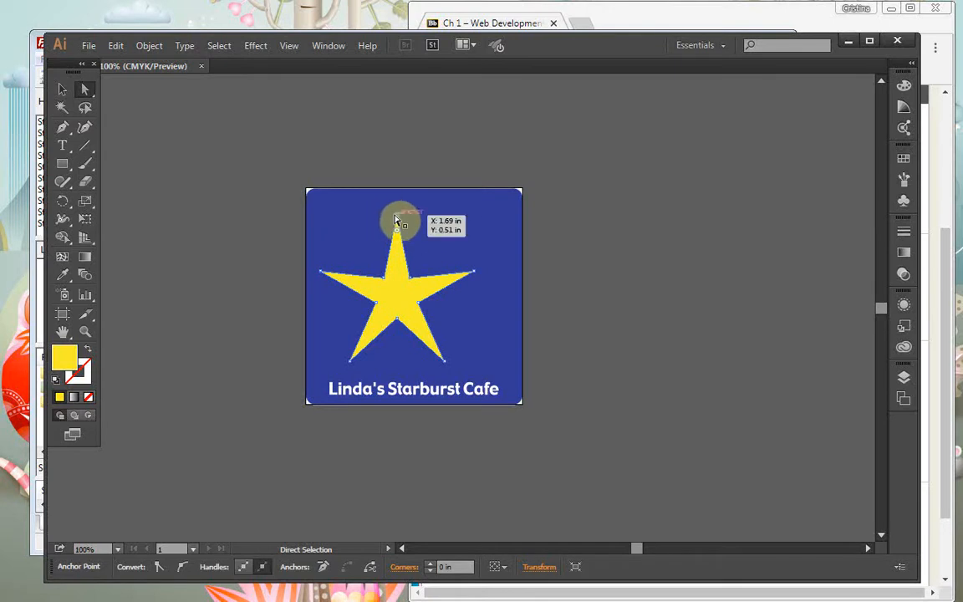
left_click_drag(398, 220, 397, 187)
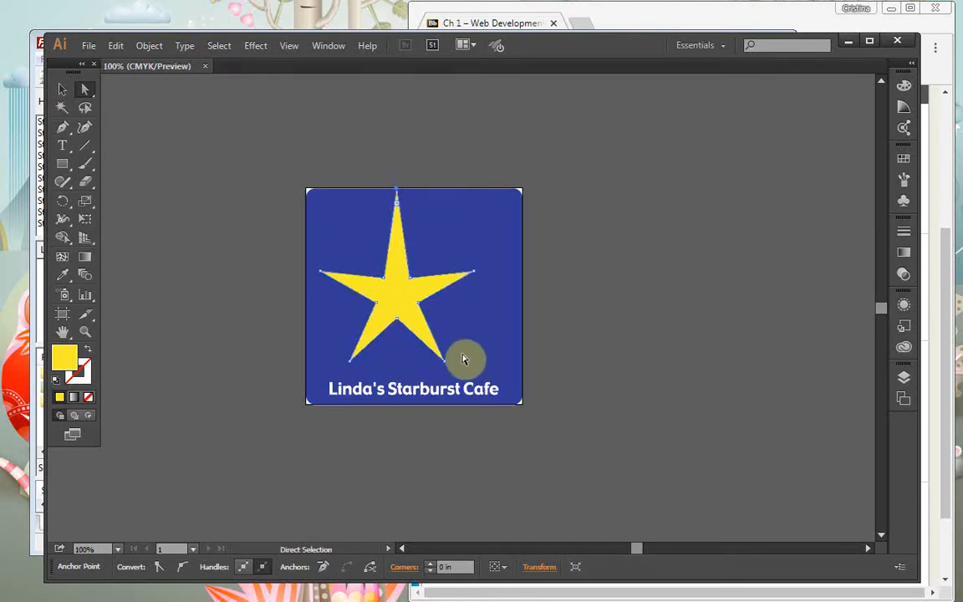
left_click_drag(447, 366, 518, 391)
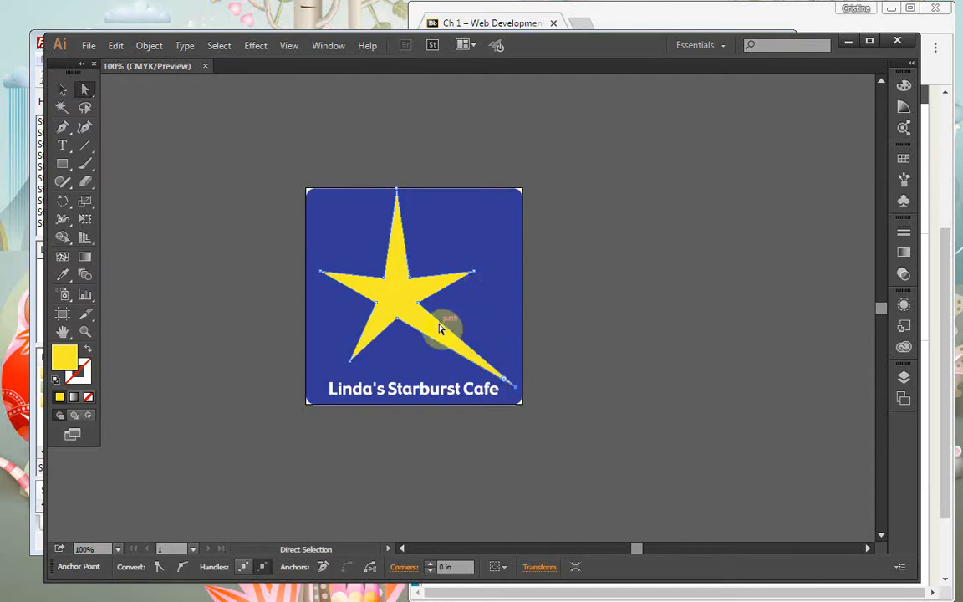
left_click_drag(420, 305, 402, 285)
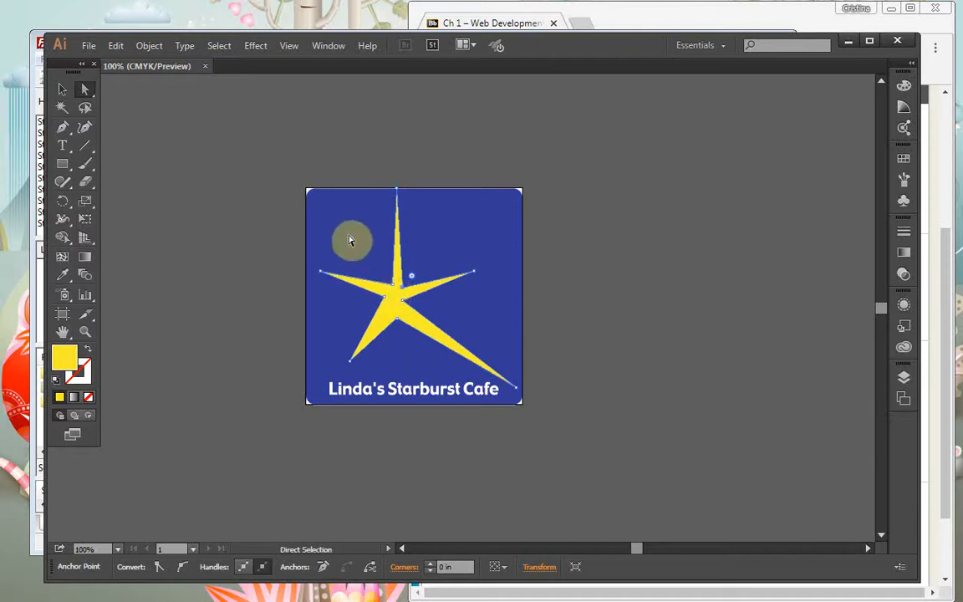
left_click(395, 311)
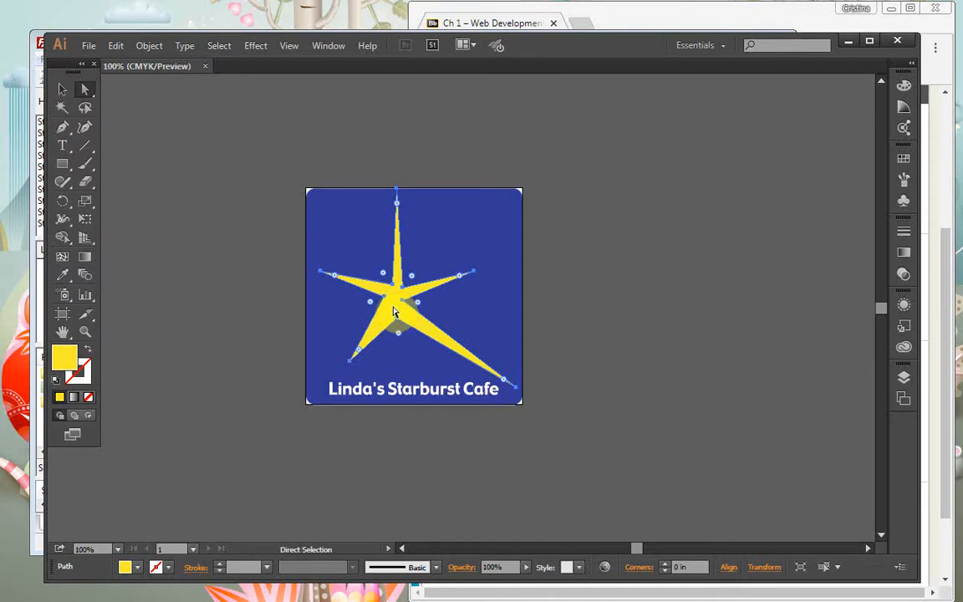
Reflect a copy of the starburst across the horizontal axis with the Reflect tool
left_click(72, 207)
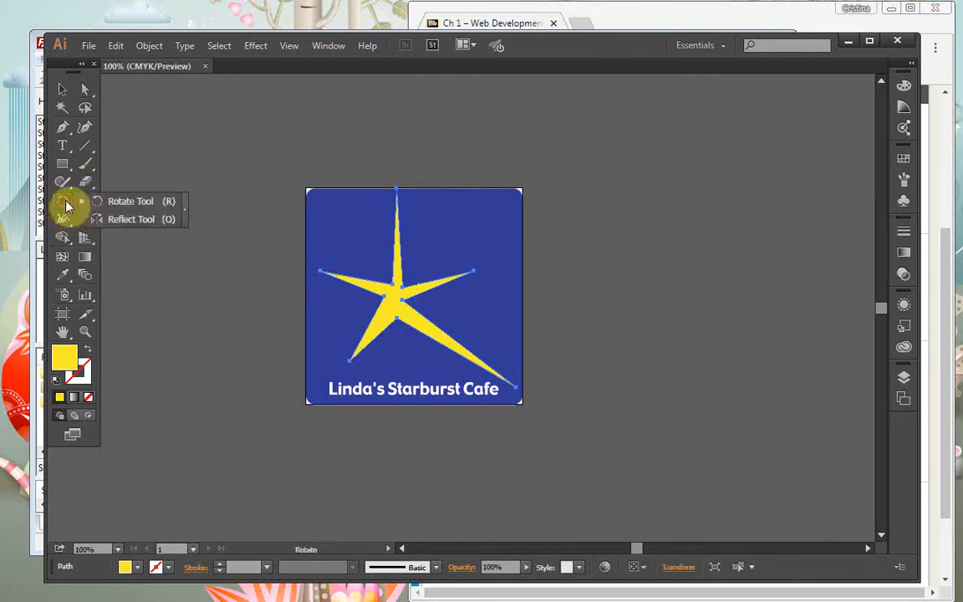
left_click(110, 220)
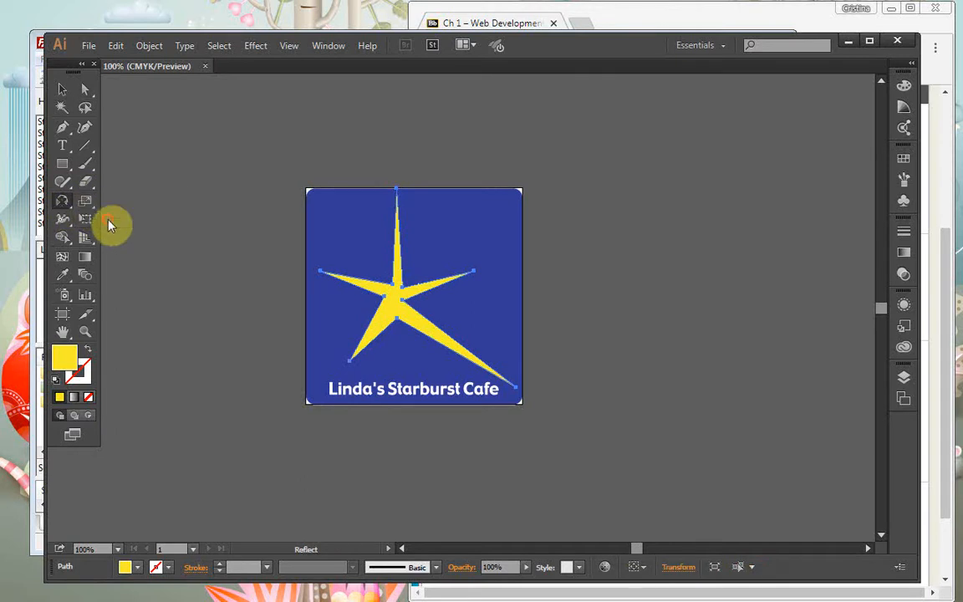
double_click(63, 209)
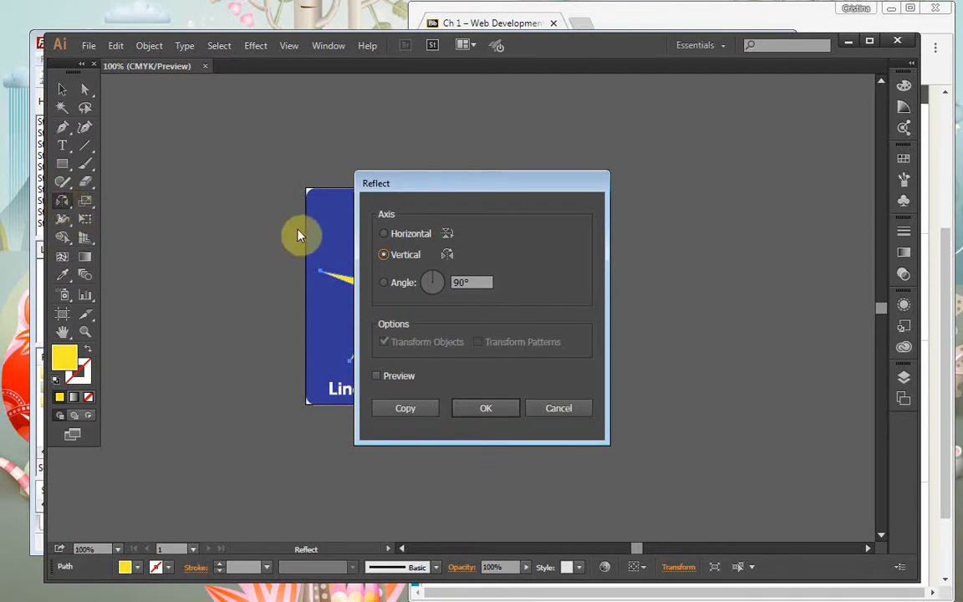
left_click(385, 235)
left_click(420, 411)
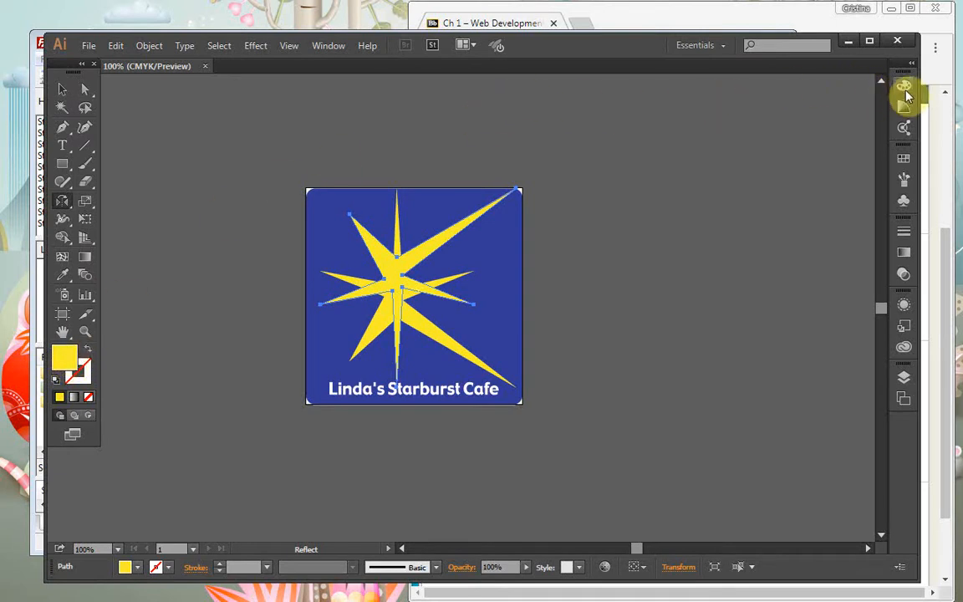
Fill the mirrored starburst with a deeper gold from the Color panel spectrum
left_click(905, 87)
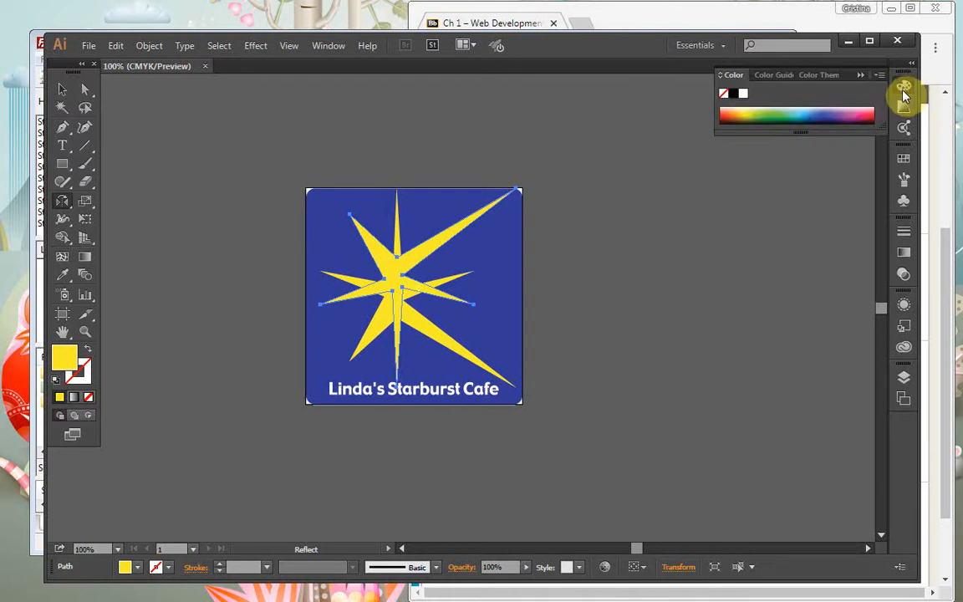
left_click(786, 76)
left_click(795, 77)
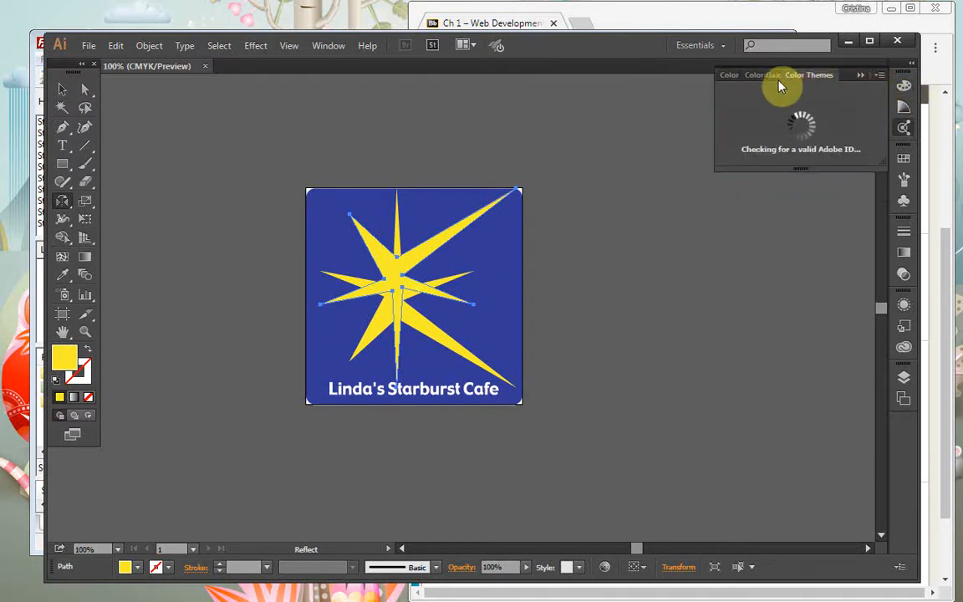
left_click(730, 76)
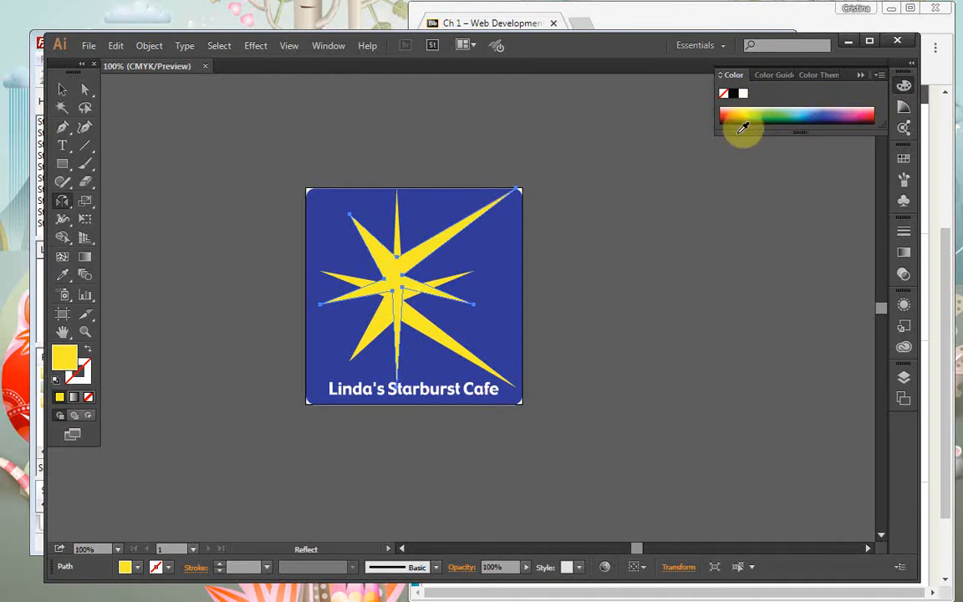
left_click_drag(734, 119, 735, 171)
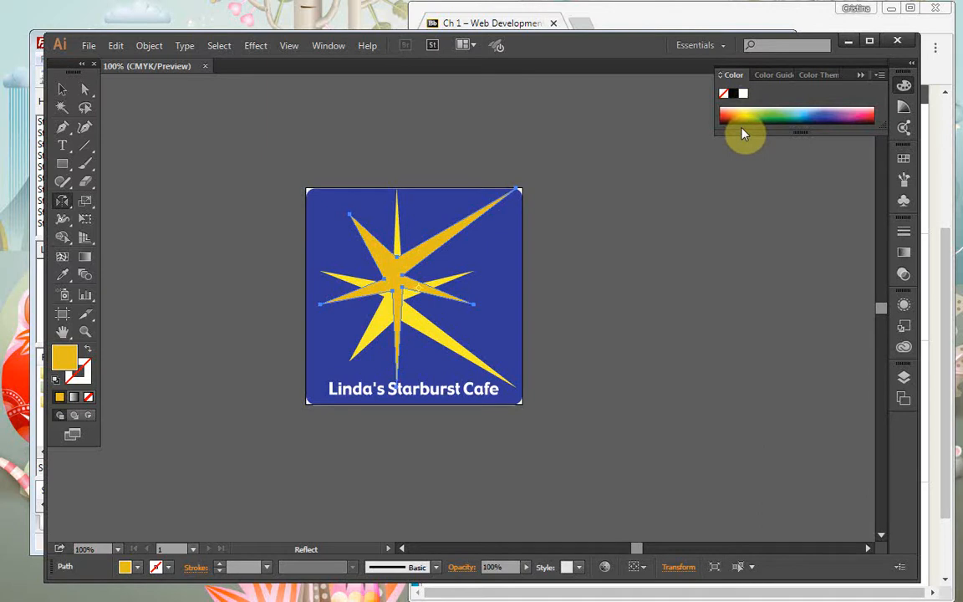
Select both starburst paths and combine them with Object > Group
left_click(81, 91)
left_click(393, 232)
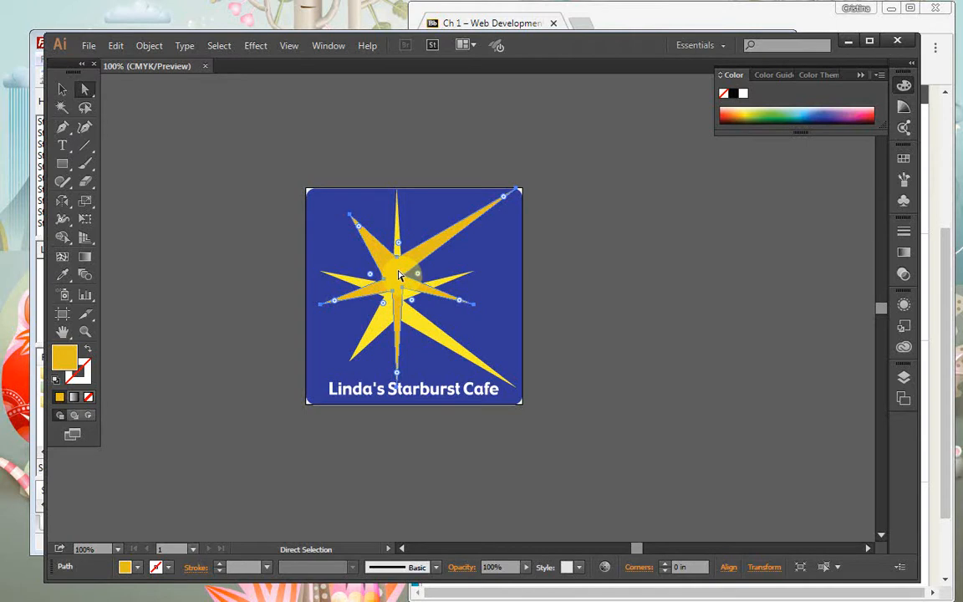
left_click(421, 326, "shift")
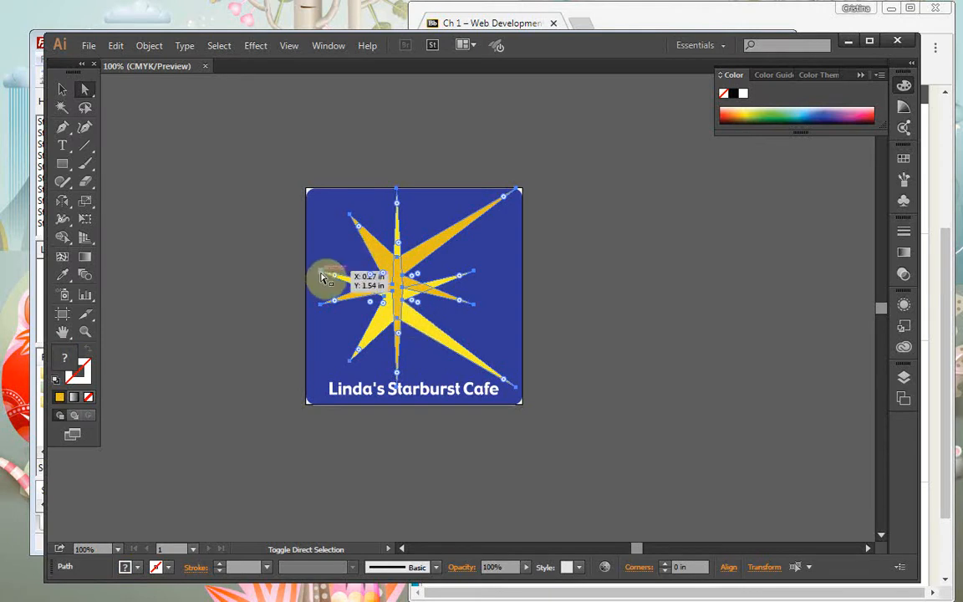
left_click(107, 50)
left_click(155, 49)
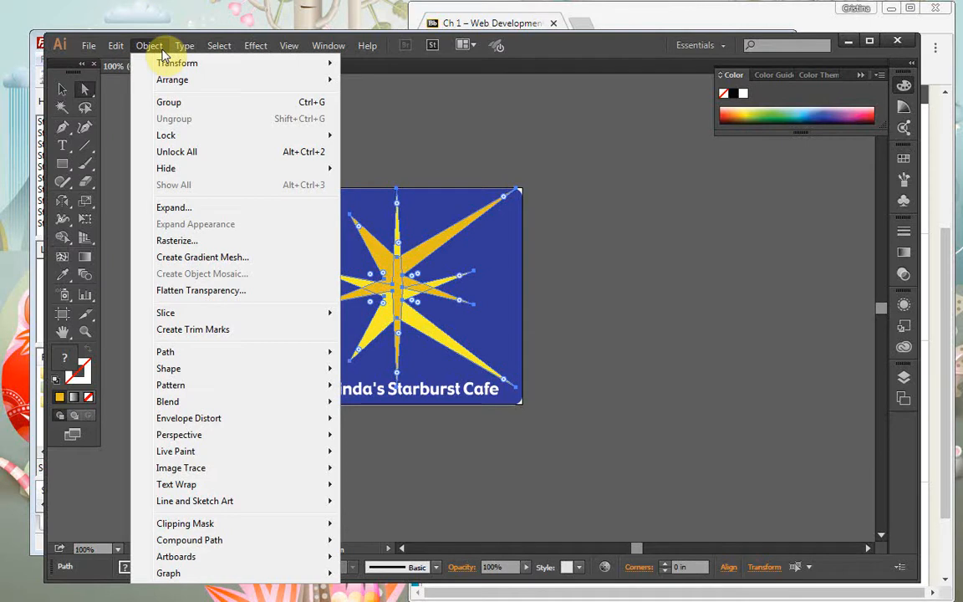
left_click(197, 103)
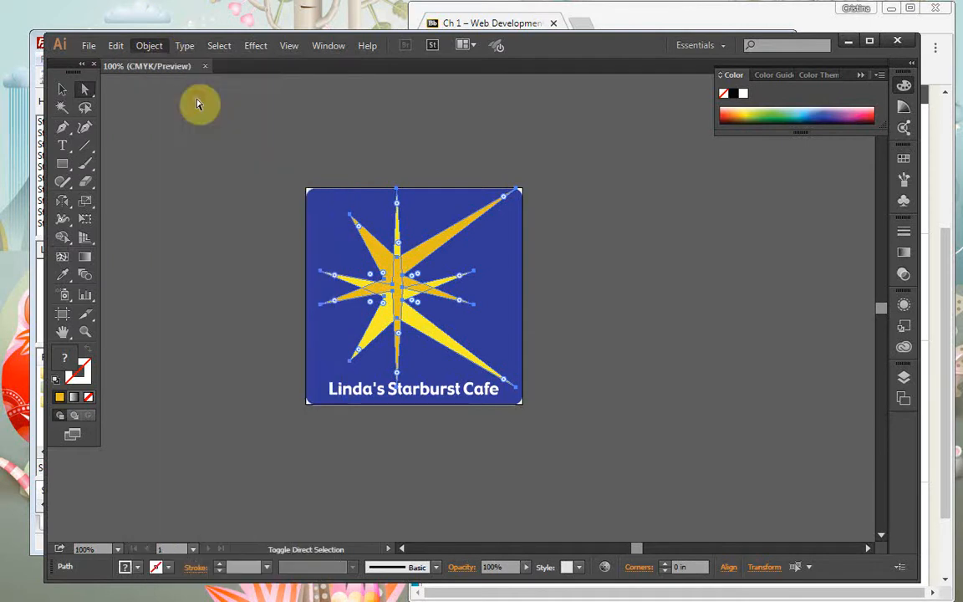
Deselect, then reselect the two star paths individually
left_click(328, 235)
left_click(415, 295)
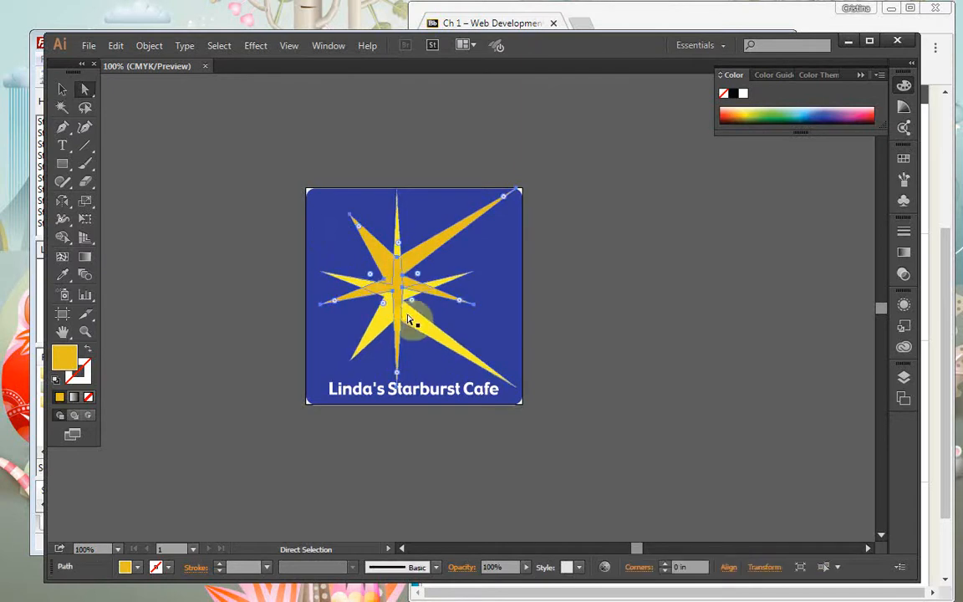
left_click(399, 273)
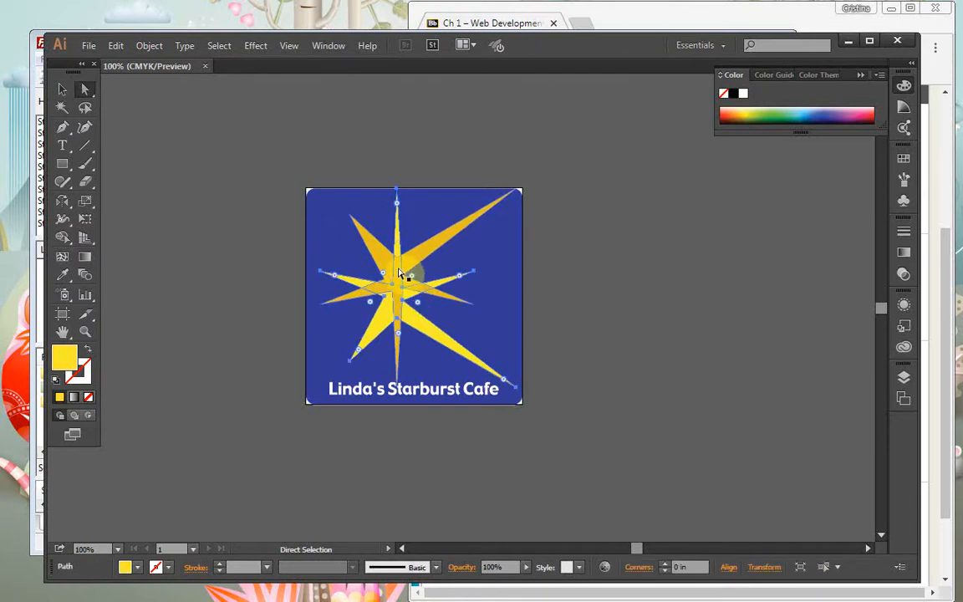
left_click(360, 235)
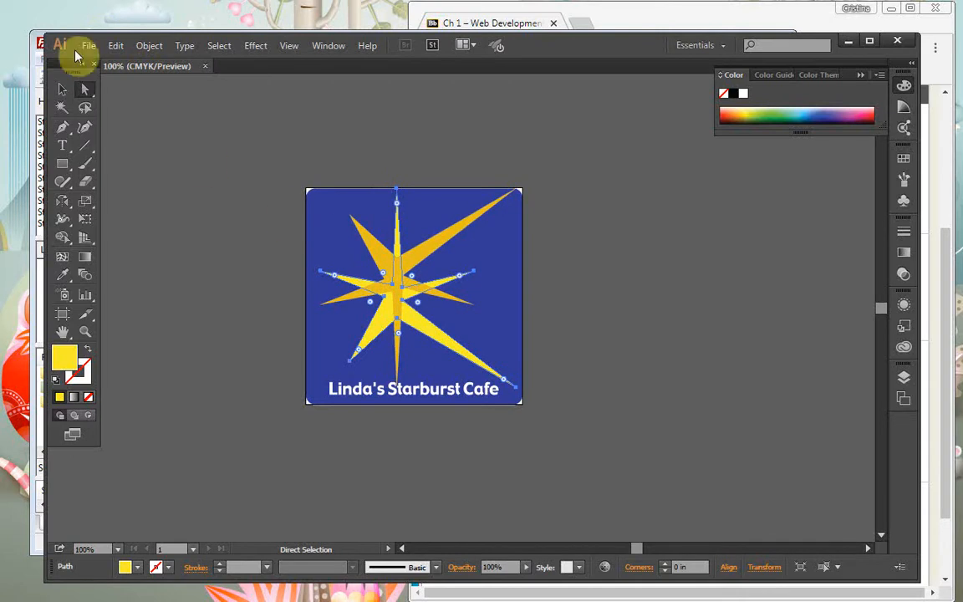
Copy the starburst and Paste in Back, placing the copy at the sign's upper left
left_click(114, 46)
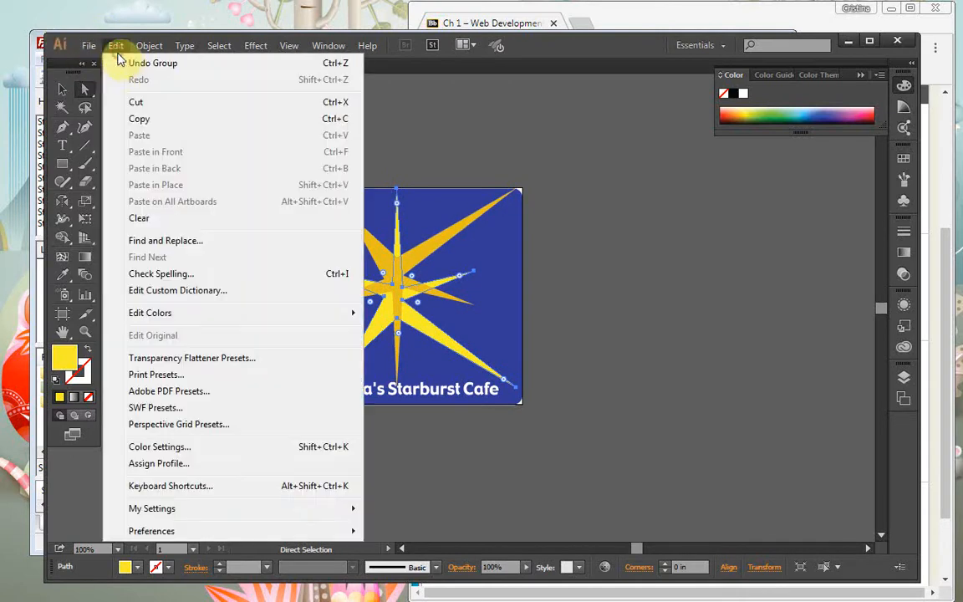
left_click(189, 125)
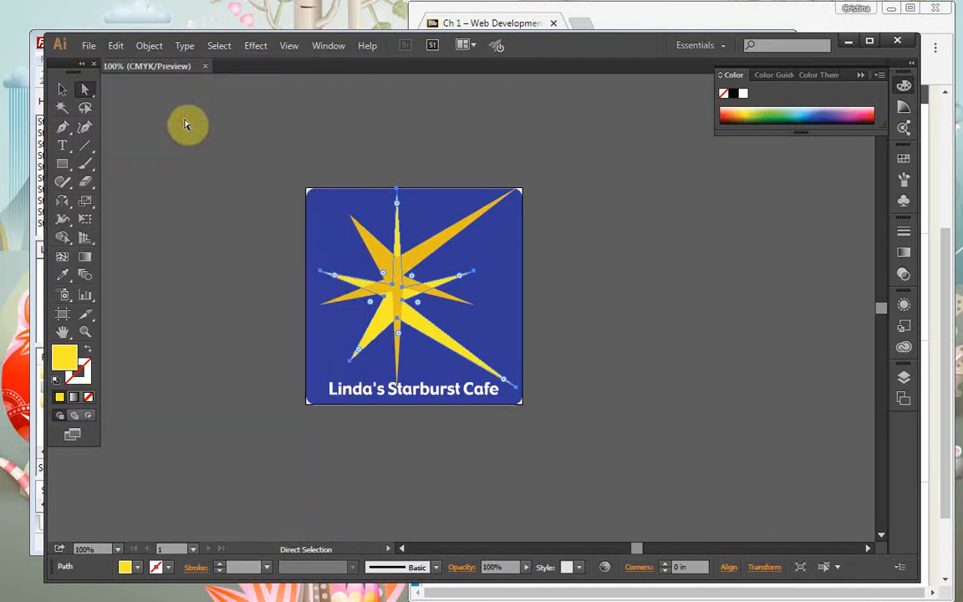
left_click(114, 45)
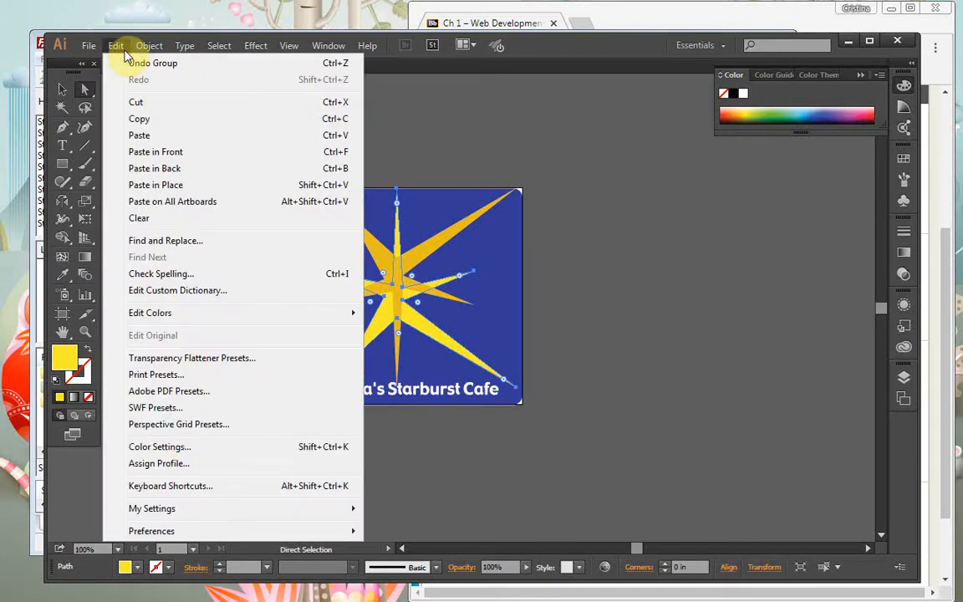
left_click(209, 169)
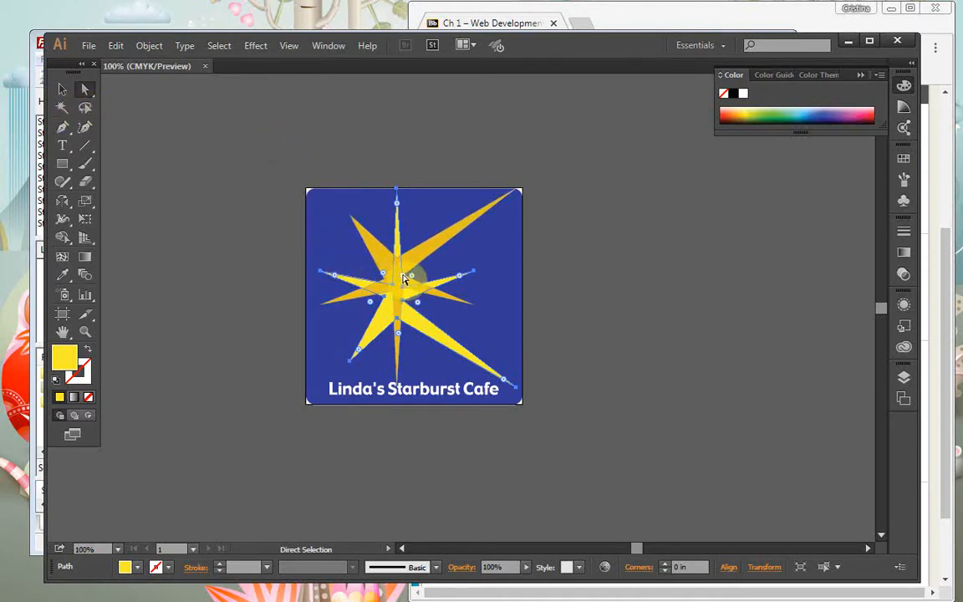
left_click_drag(329, 224, 328, 222)
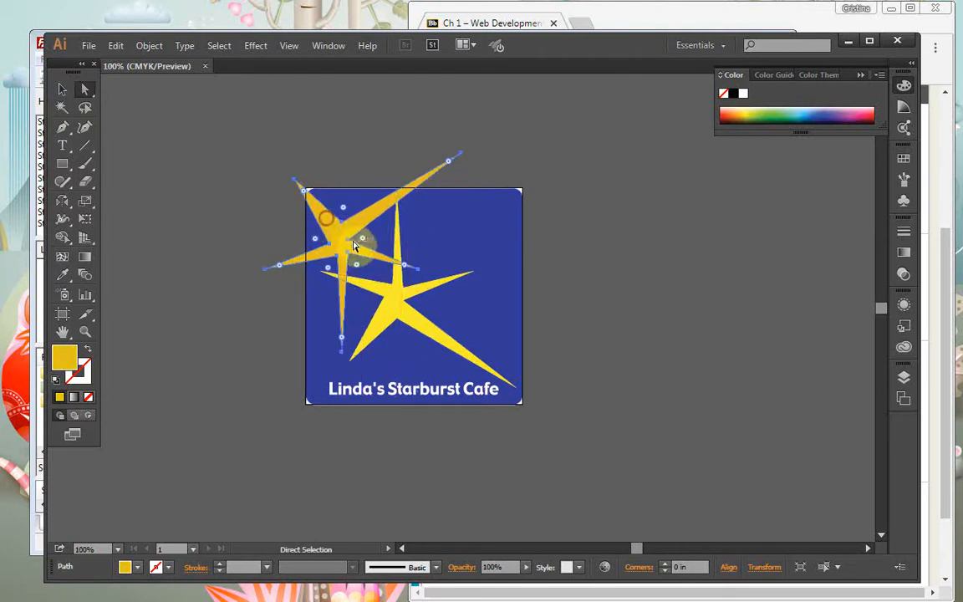
Leave a duplicate star offset down and to the right of the original
left_click_drag(386, 288, 433, 306)
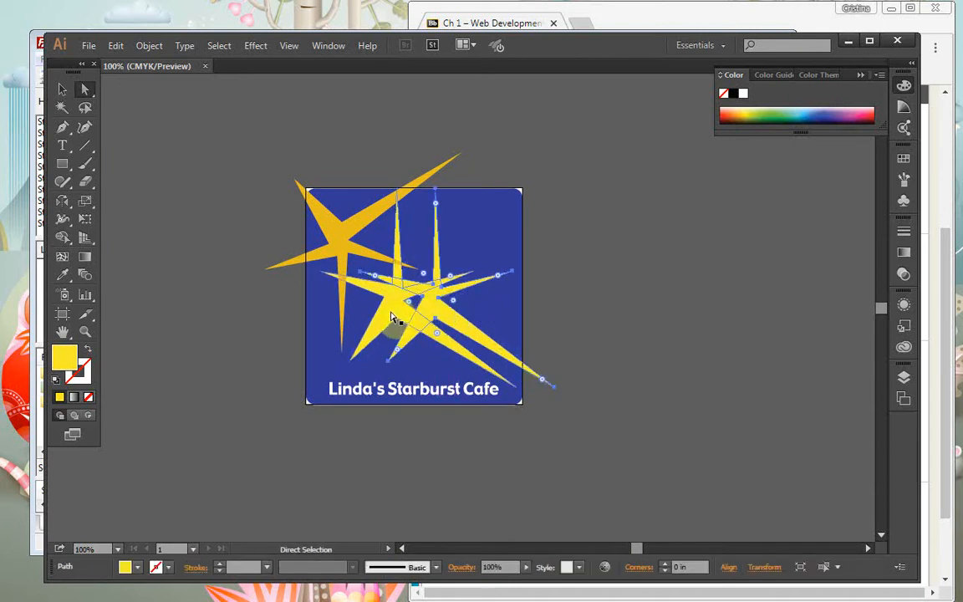
left_click_drag(437, 311, 448, 315)
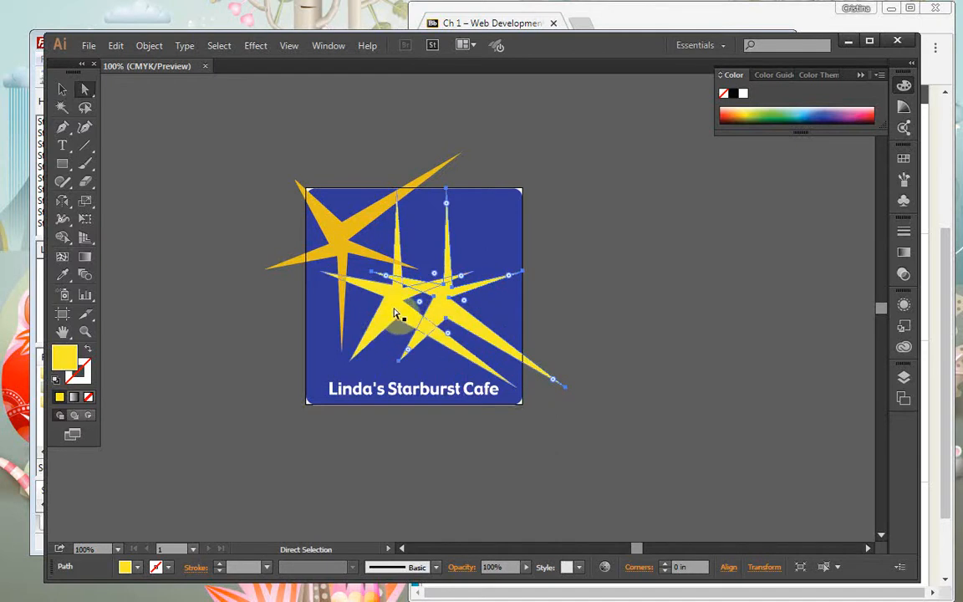
left_click_drag(452, 314, 401, 315)
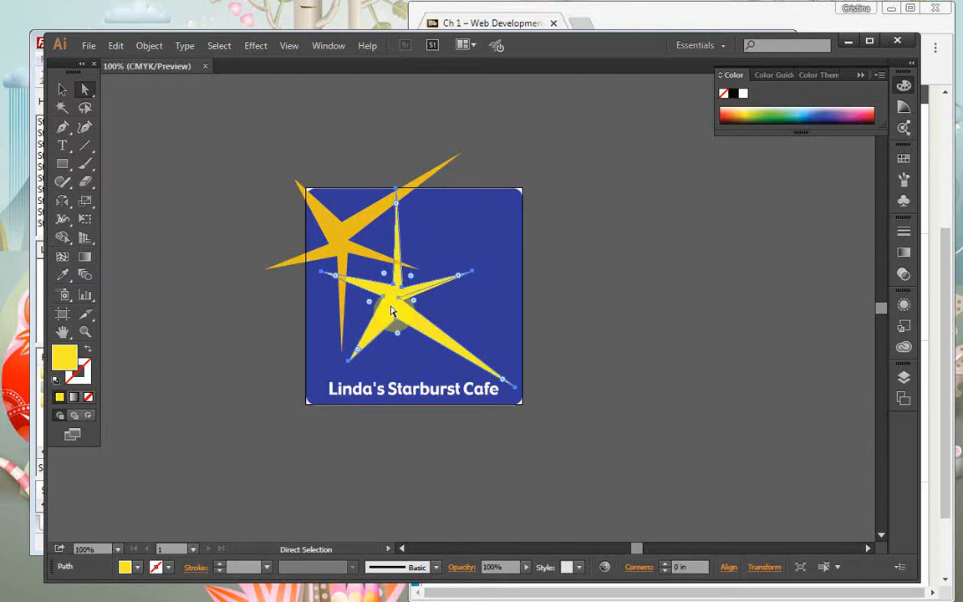
left_click_drag(392, 311, 442, 320)
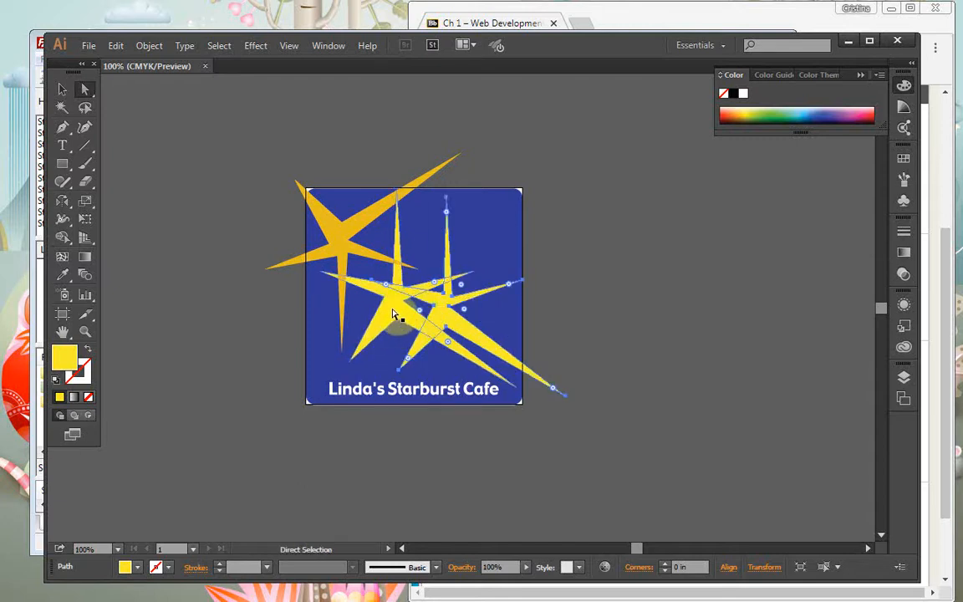
left_click(393, 312)
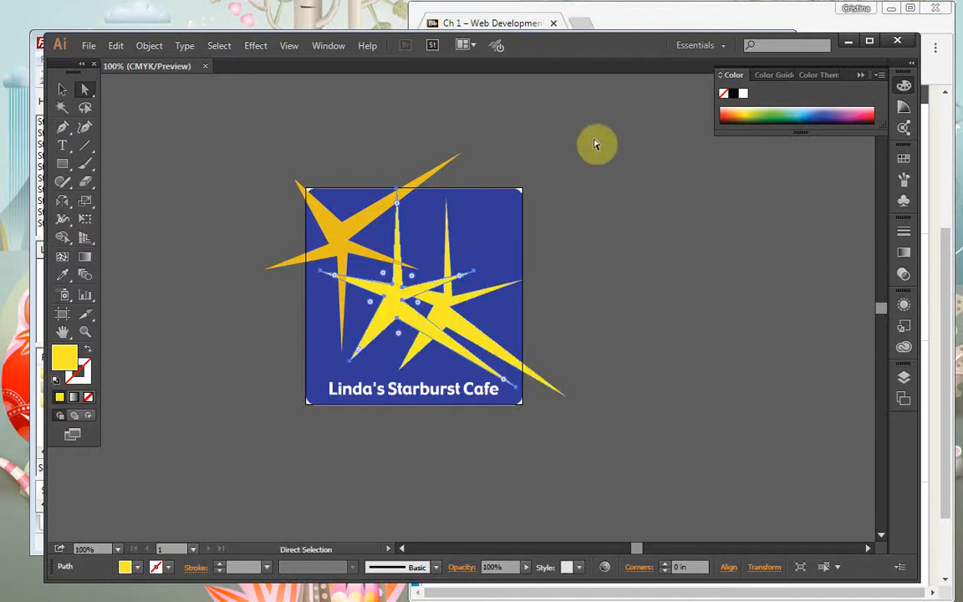
Fill the selected star with black and shift it left to edge the starburst like a shadow
left_click(730, 99)
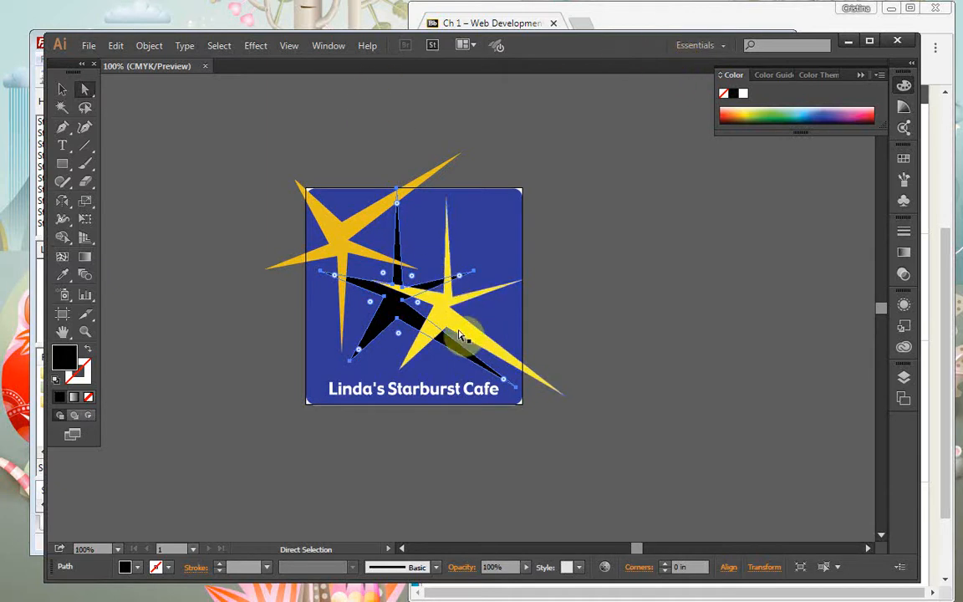
left_click_drag(442, 321, 393, 309)
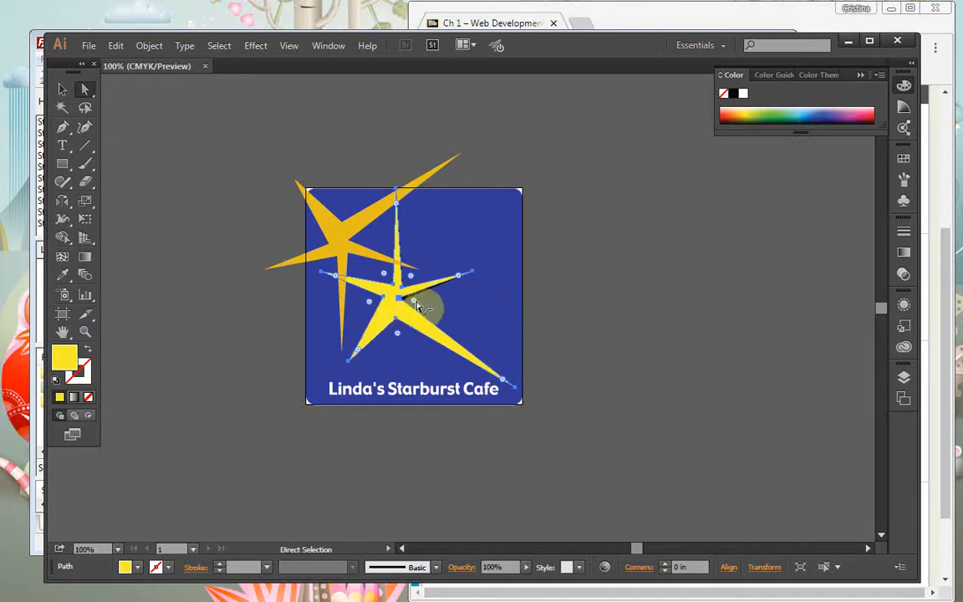
left_click(407, 303)
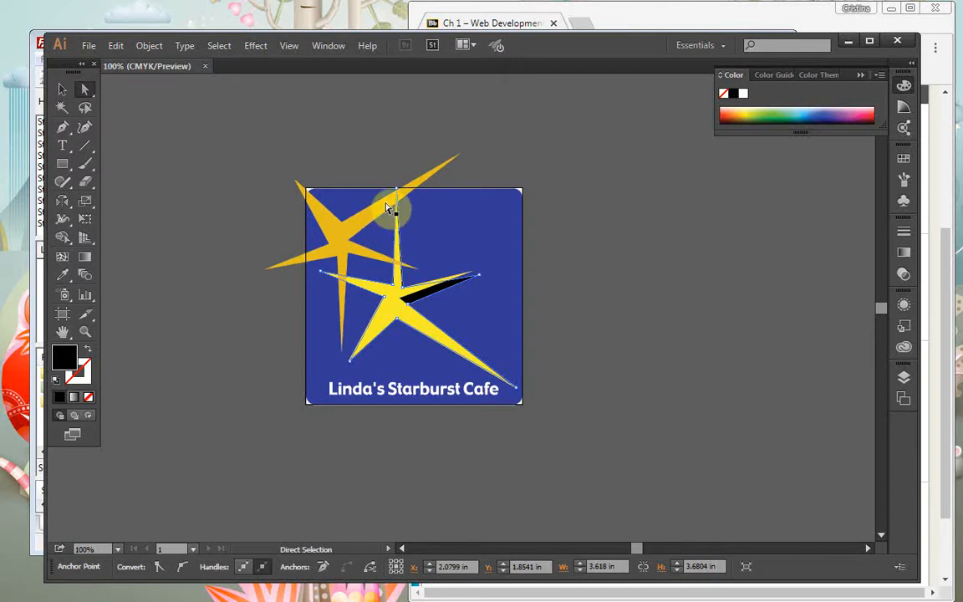
Move the upper-left star onto the centre star, then copy it and paste the copy in back
left_click_drag(336, 237, 387, 288)
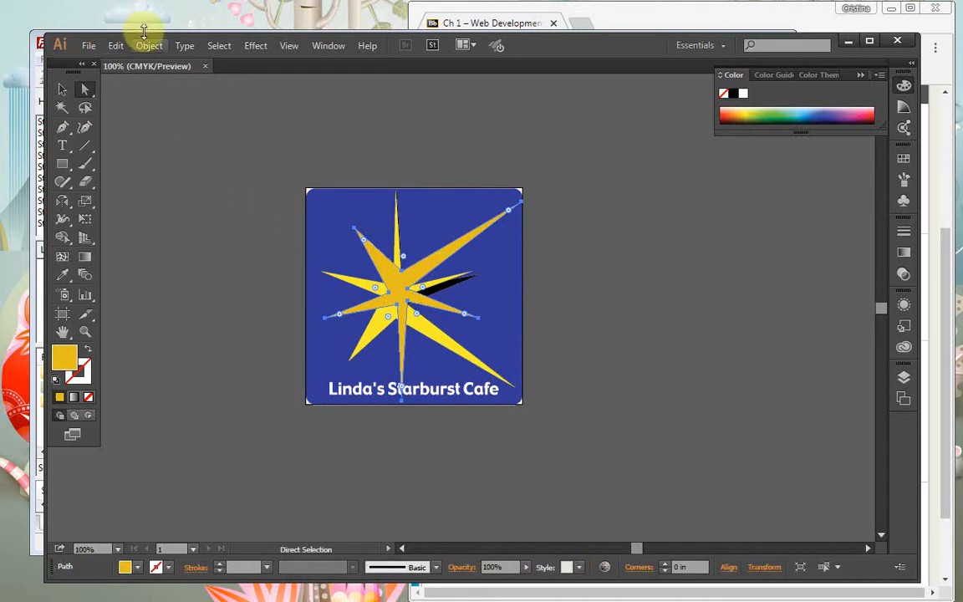
left_click(116, 47)
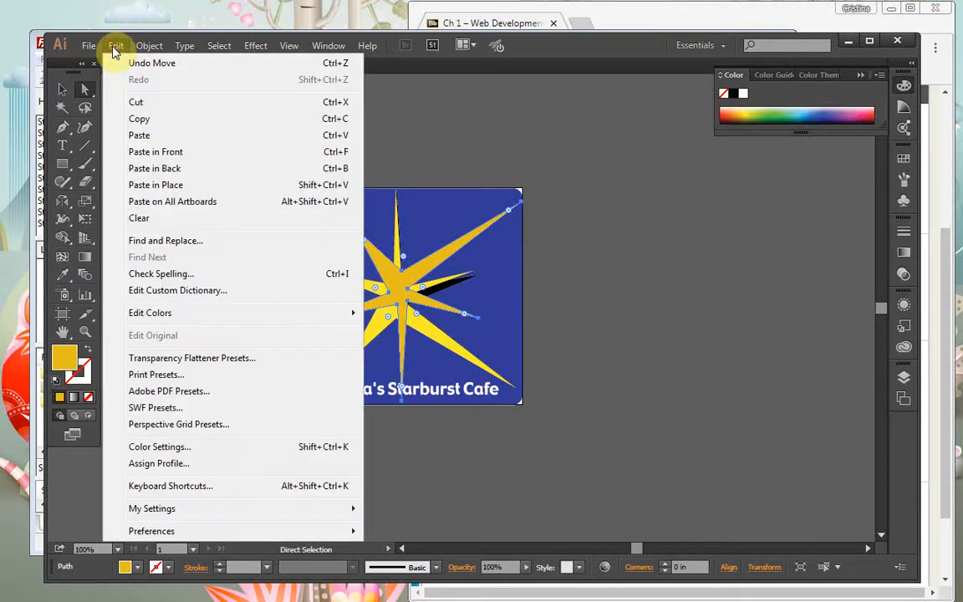
left_click(167, 123)
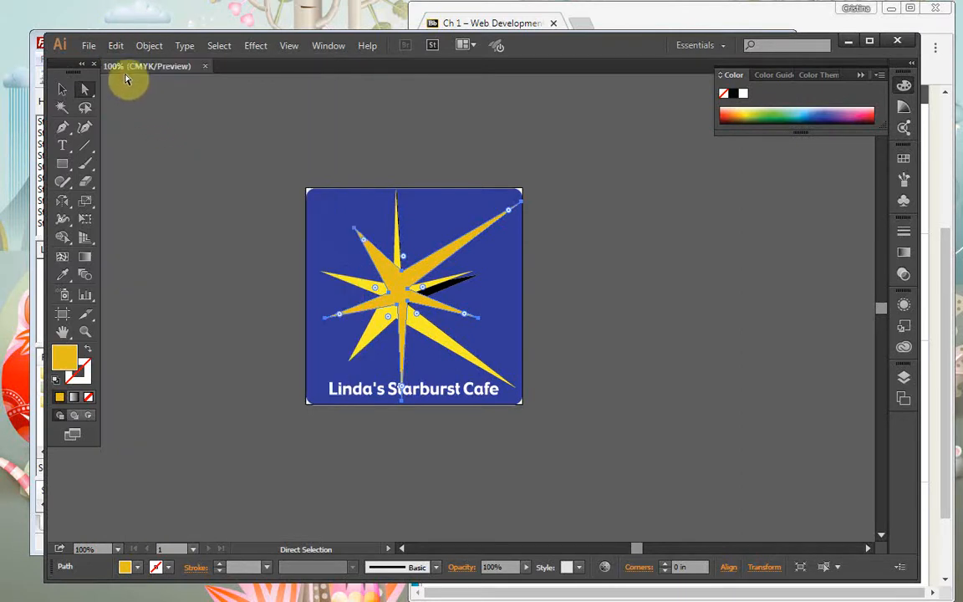
left_click(116, 48)
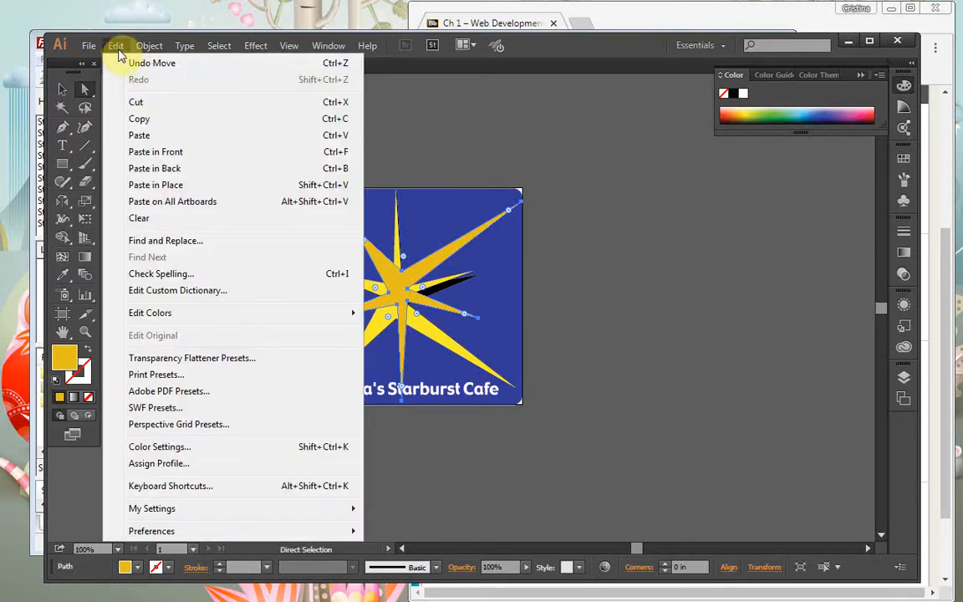
left_click(200, 171)
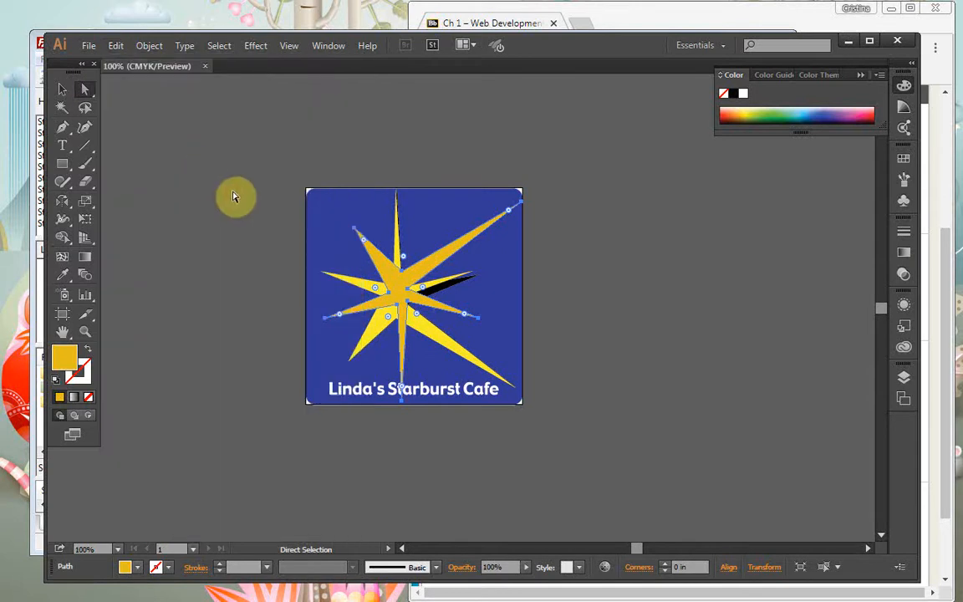
Fill the back copy black and offset it down-right so it shows as a shadow
mouse_move(397, 291)
left_mouse_down()
mouse_move(372, 260)
mouse_move(402, 290)
left_mouse_up()
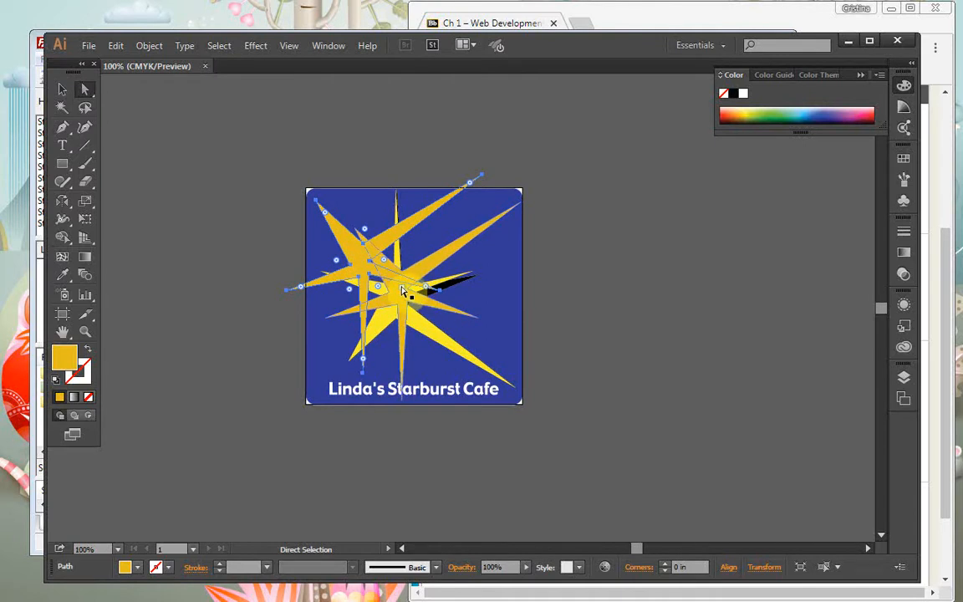
mouse_move(404, 290)
left_mouse_down()
mouse_move(415, 300)
mouse_move(402, 297)
left_mouse_up()
left_click(400, 297)
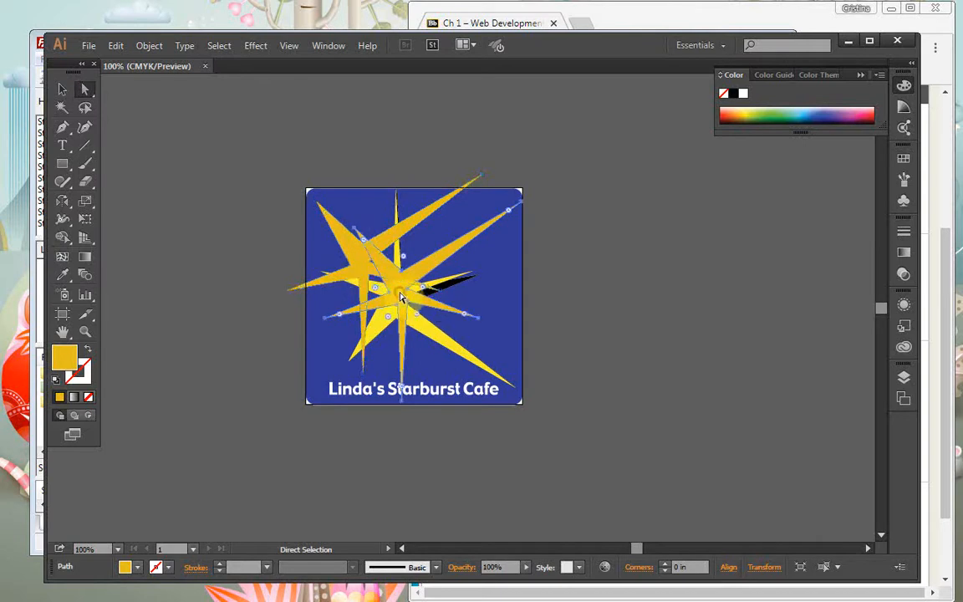
left_click(733, 94)
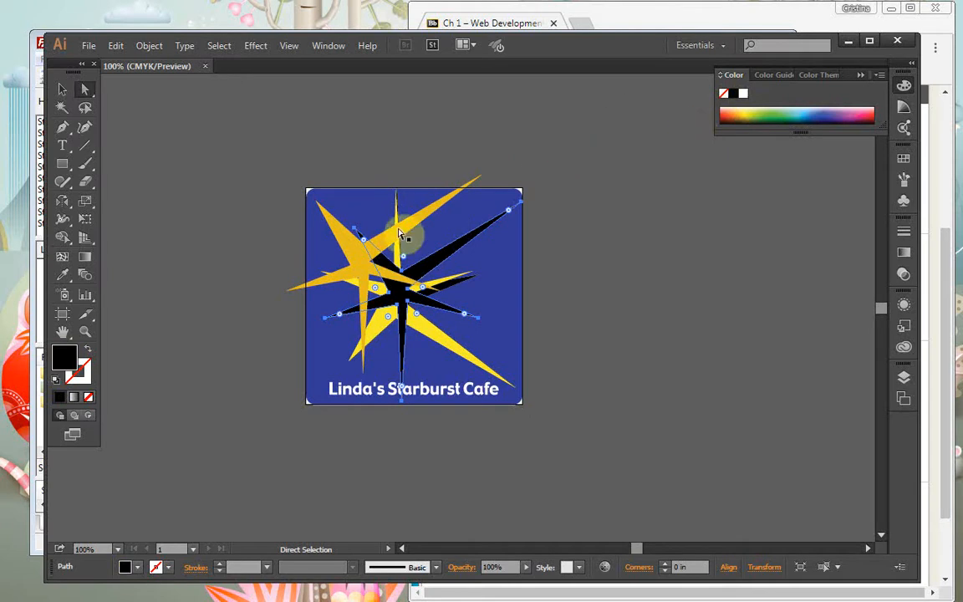
left_click_drag(356, 253, 394, 279)
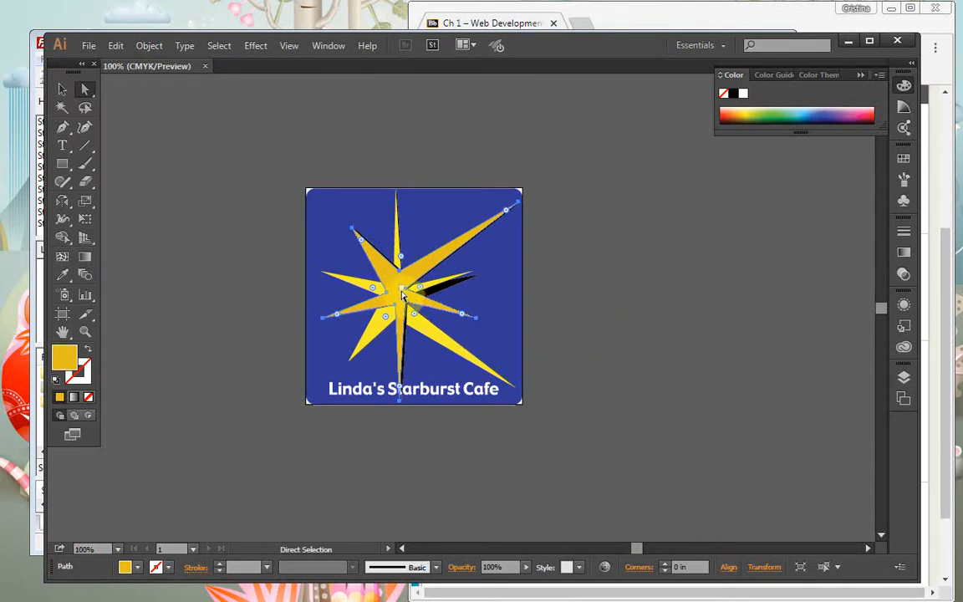
left_click_drag(391, 284, 379, 278)
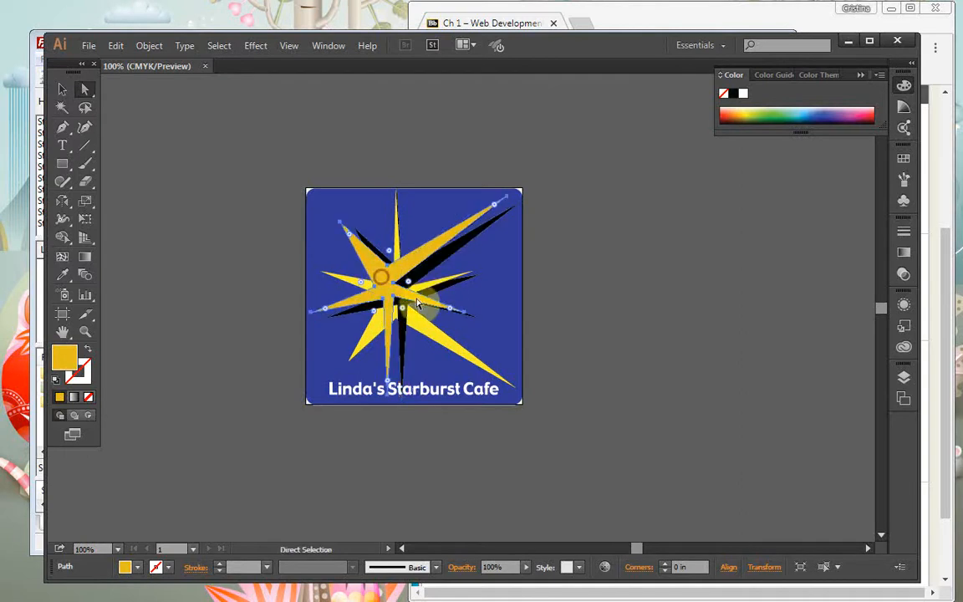
left_click(375, 250)
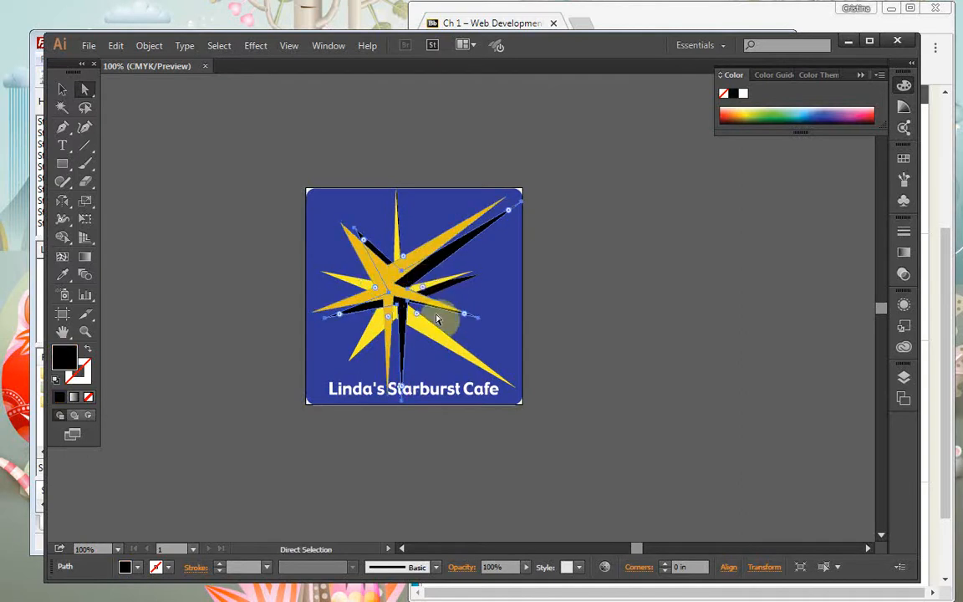
left_click_drag(67, 200, 107, 203)
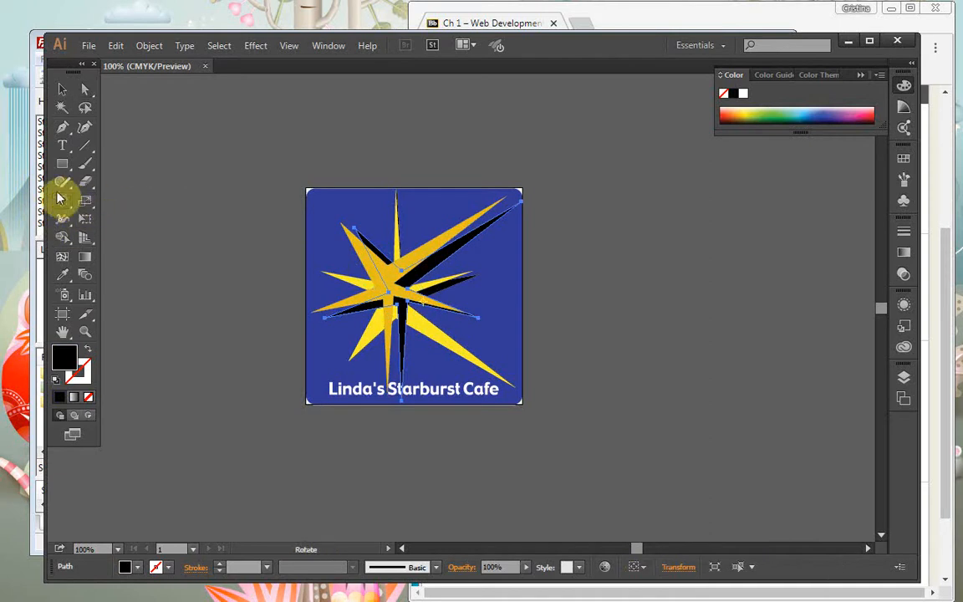
Rotate the black shadow star by 8° and deselect the artwork
double_click(67, 200)
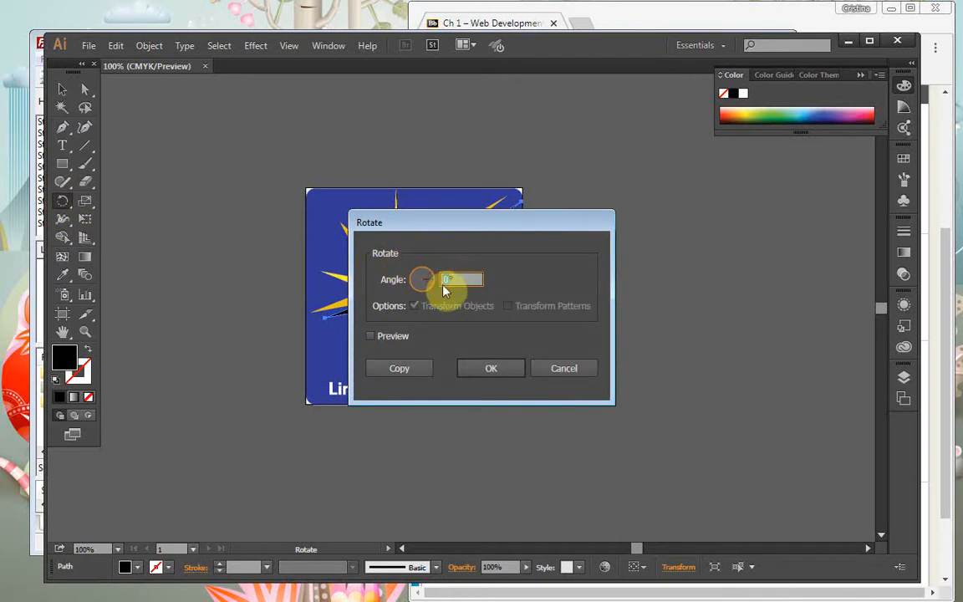
type("8")
left_click(497, 377)
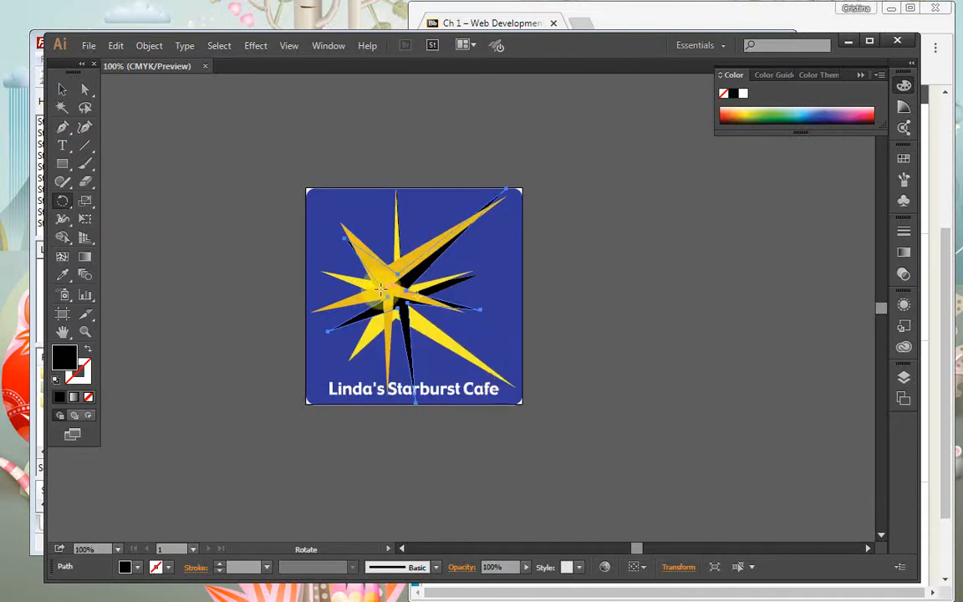
left_click(572, 298)
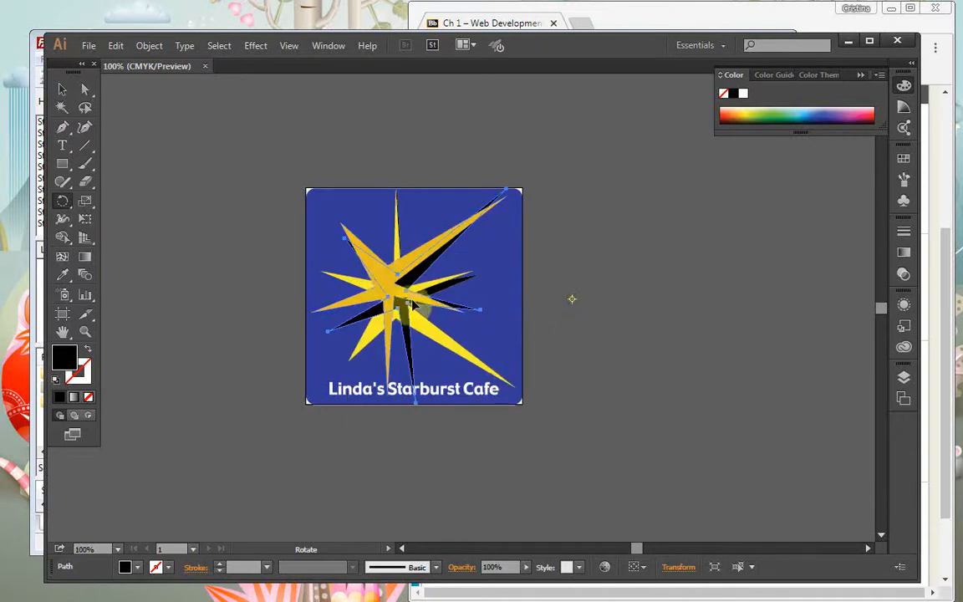
left_click(65, 92)
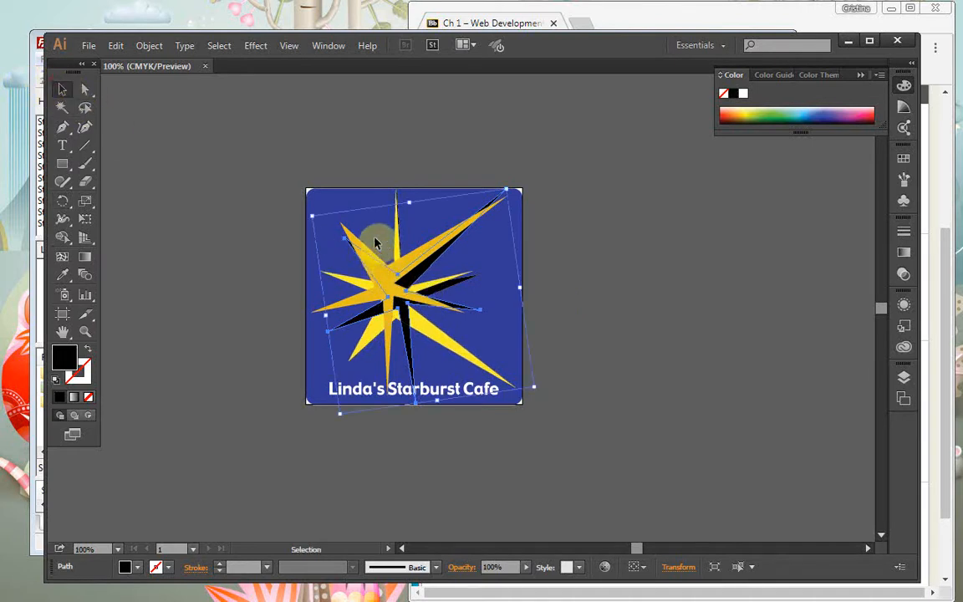
left_click(340, 219)
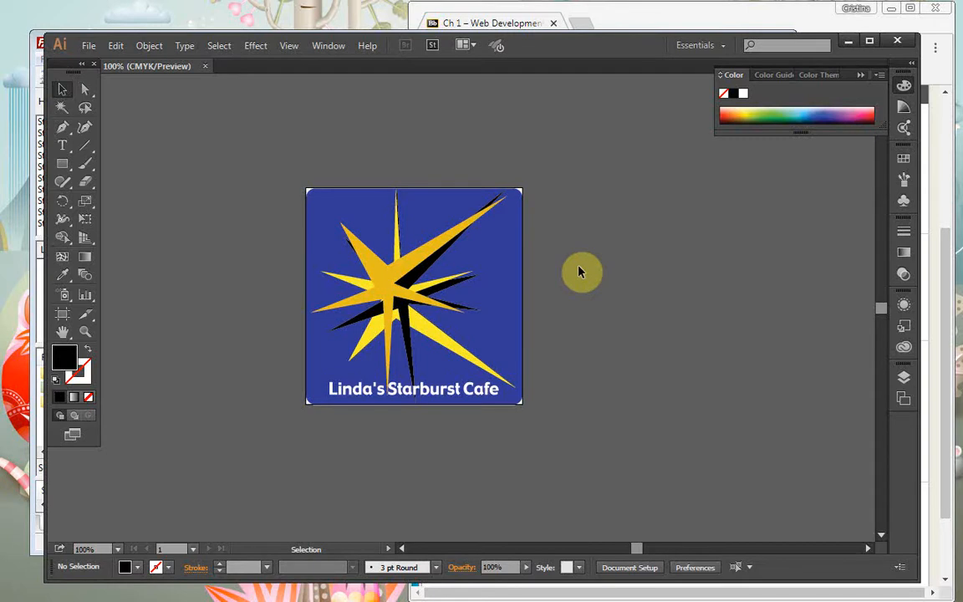
Select the gold star path with Direct Selection and change its fill to a lighter yellow
left_click(384, 275)
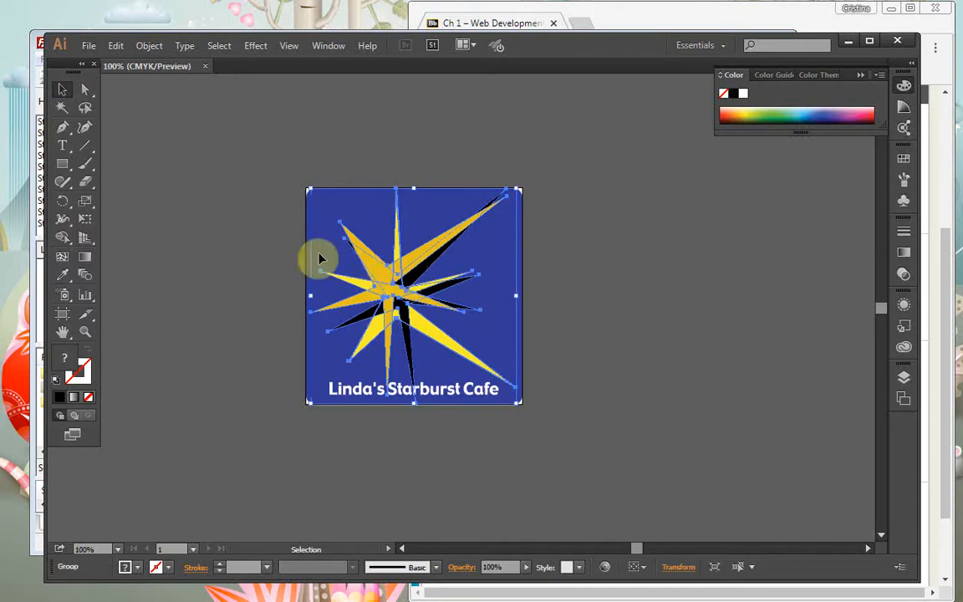
left_click(84, 91)
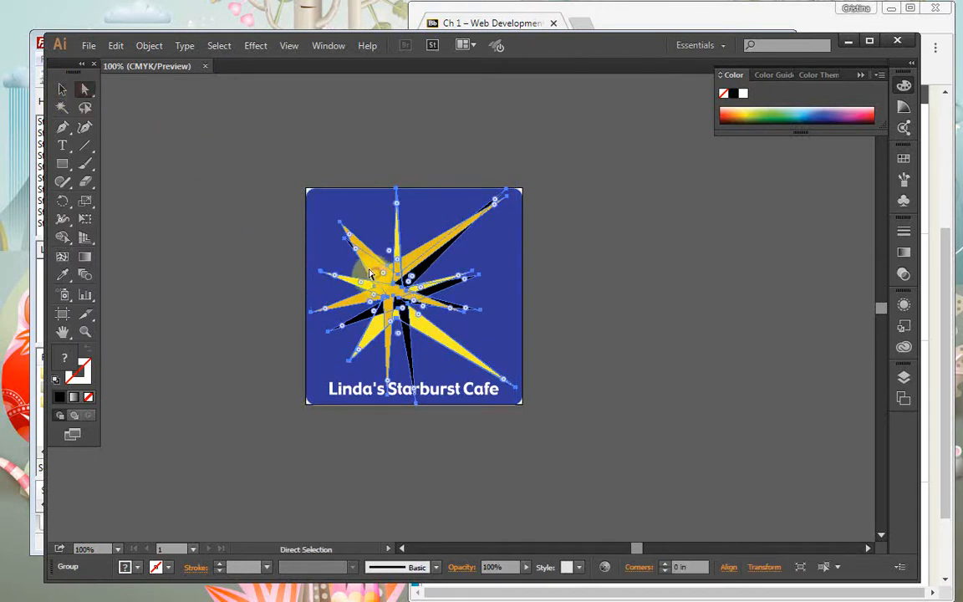
left_click(319, 248)
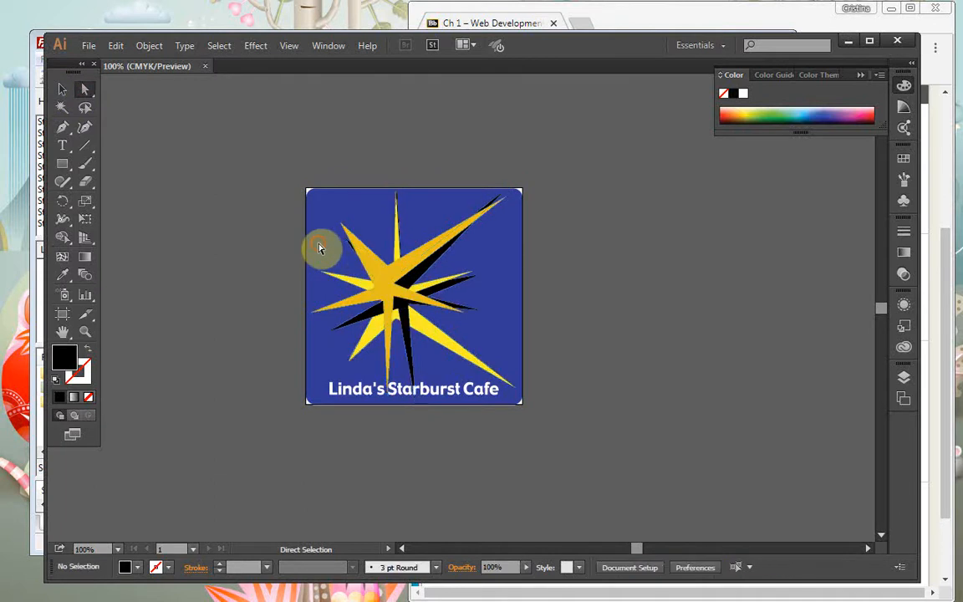
left_click(384, 274)
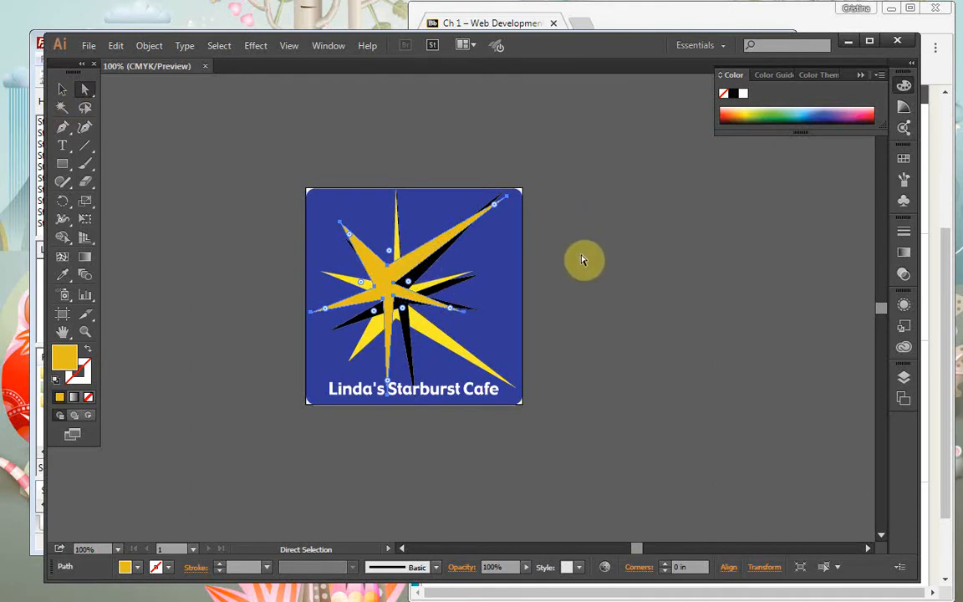
left_click(750, 112)
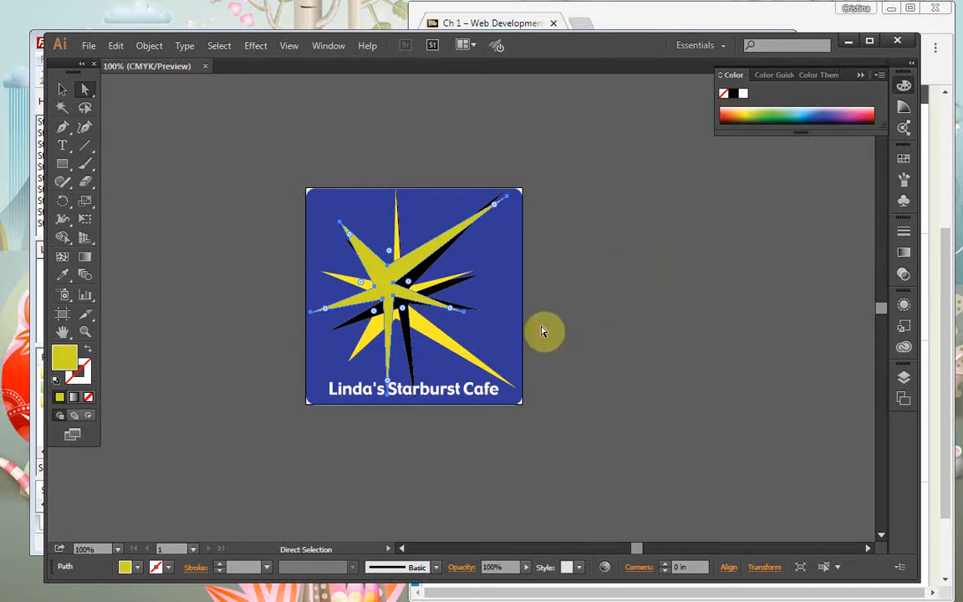
Give the yellow star a black stroke
left_click(440, 344)
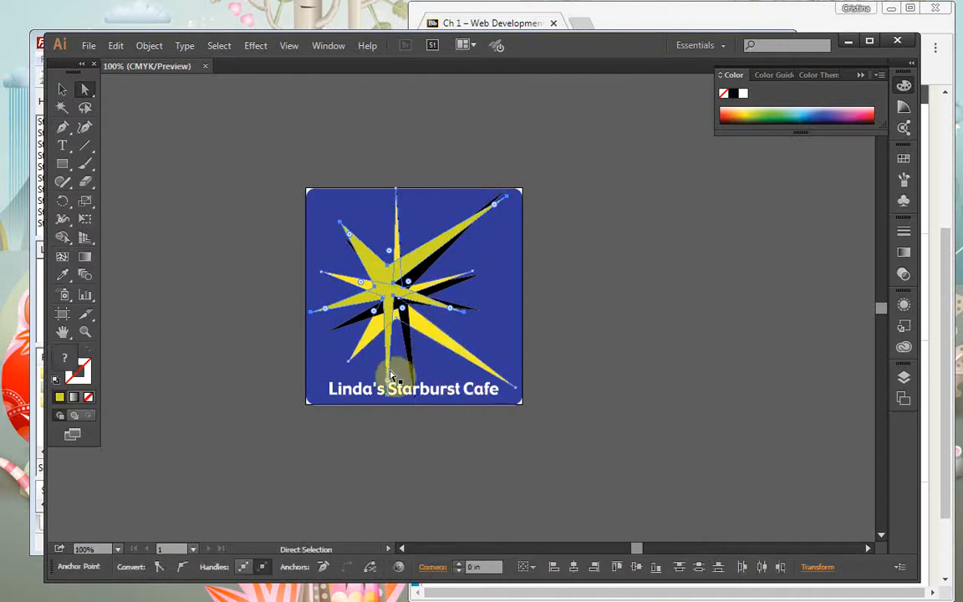
left_click(87, 380)
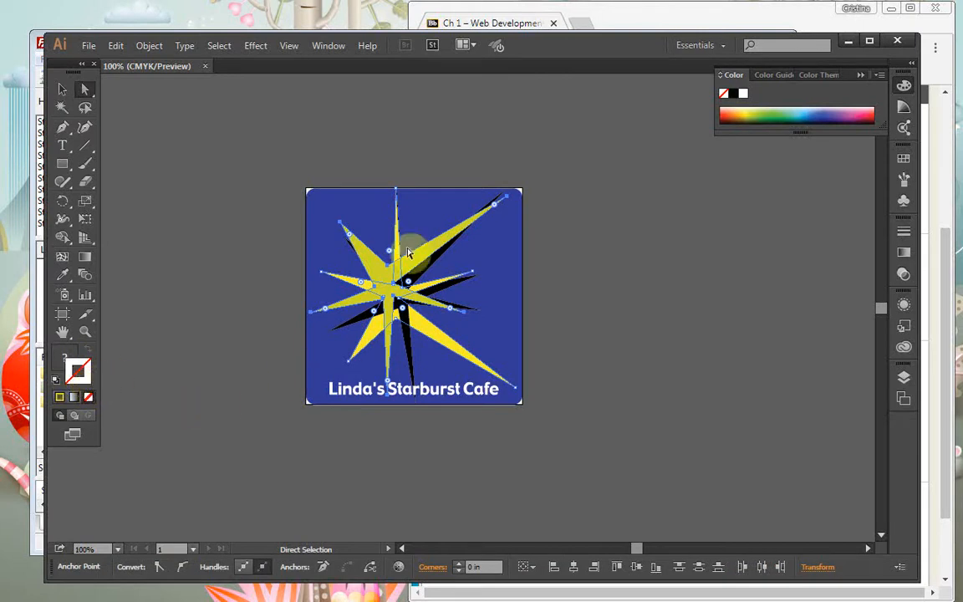
left_click(731, 95)
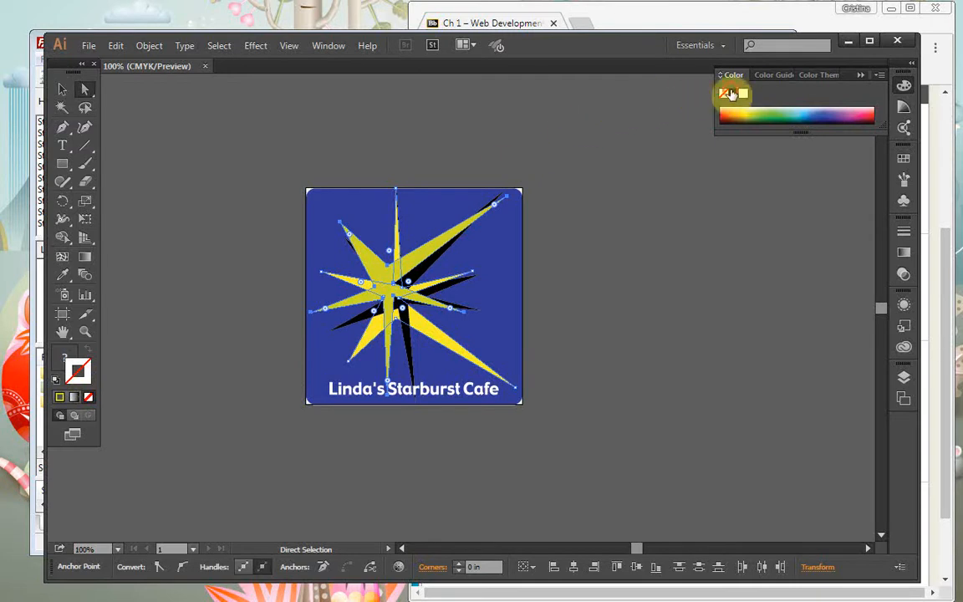
left_click(732, 95)
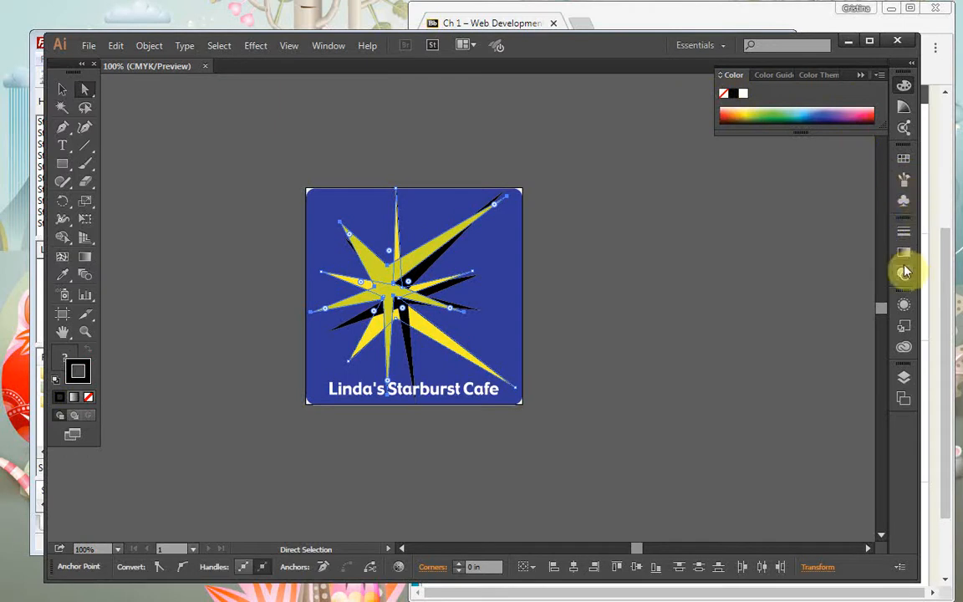
left_click(901, 238)
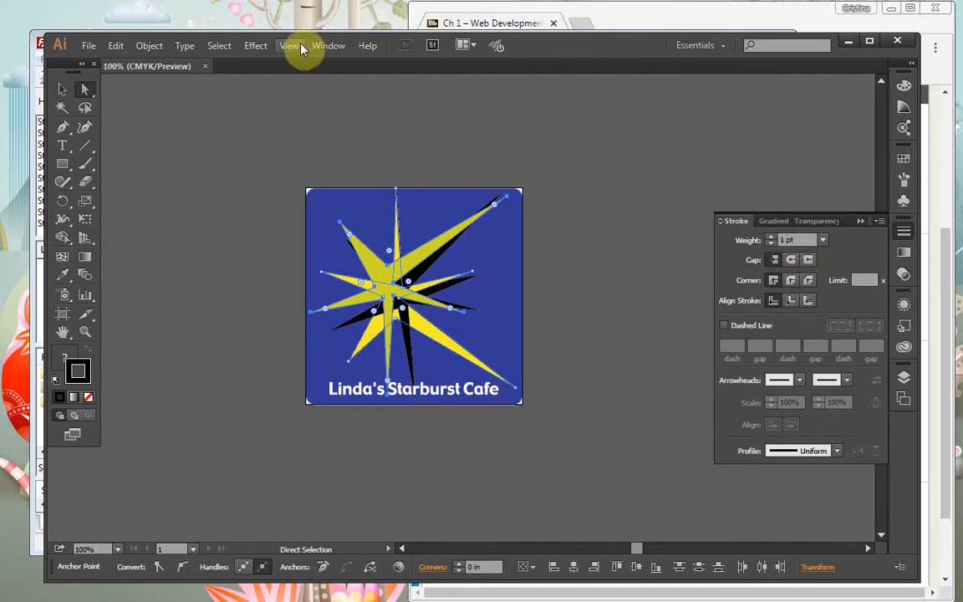
left_click(859, 222)
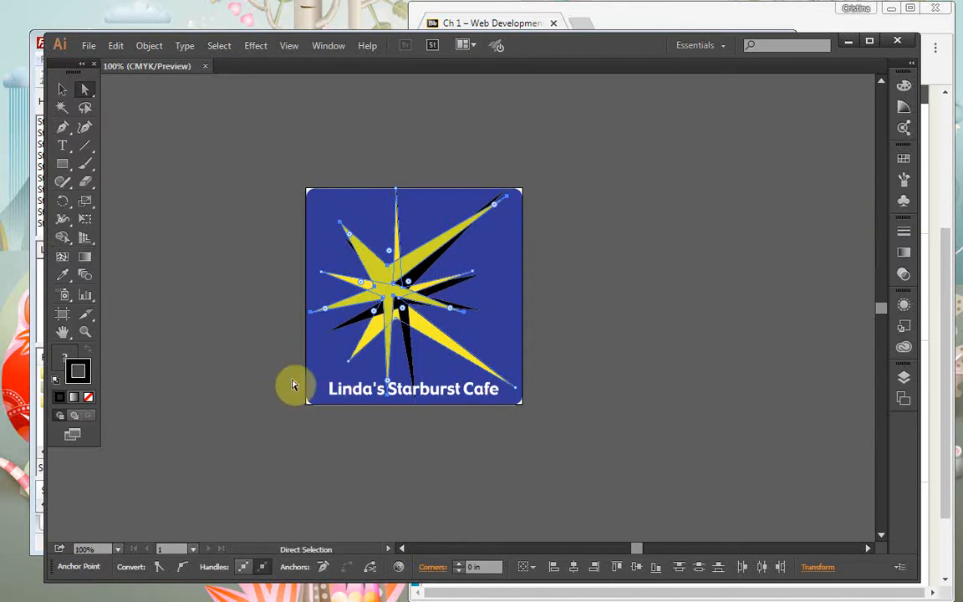
left_click(574, 286)
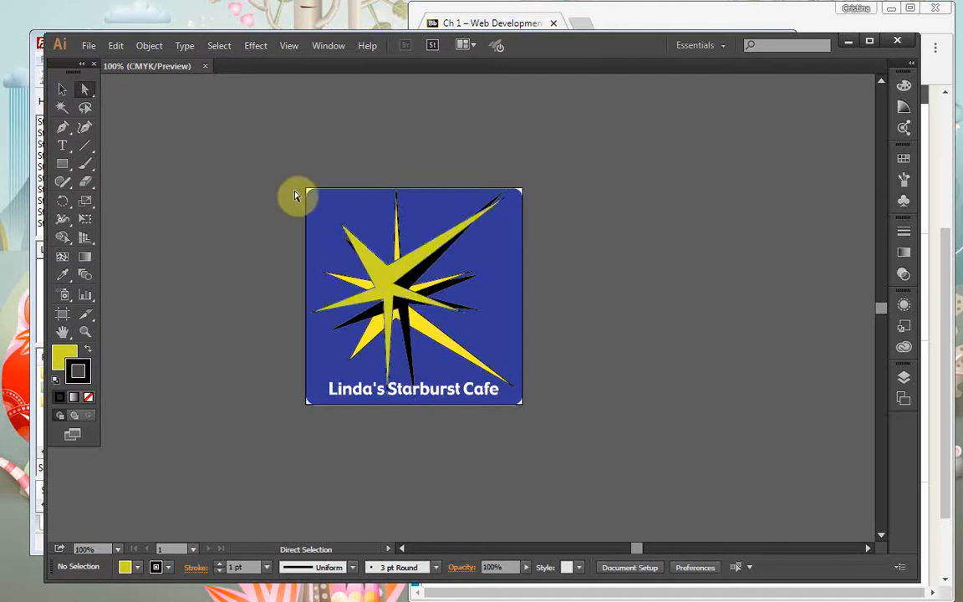
Save the logo as 'window sign.ai' in the ch1 folder with default Illustrator options
left_click(89, 46)
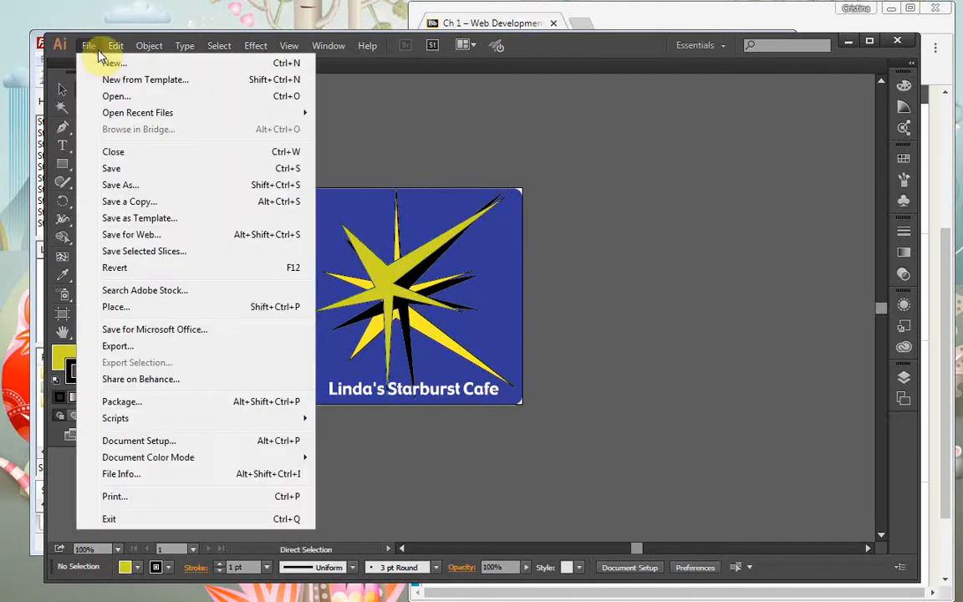
left_click(169, 190)
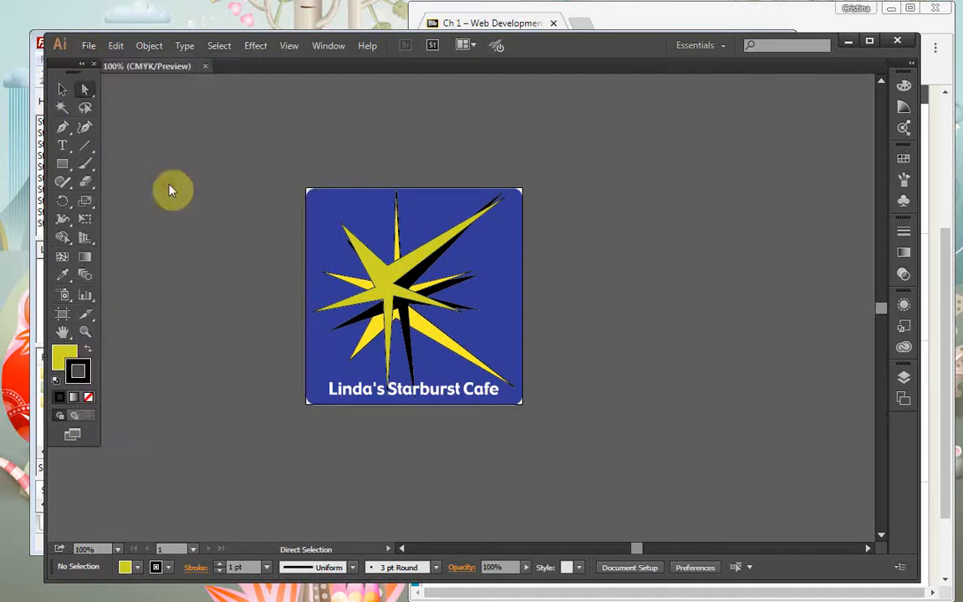
left_click(172, 359)
left_click_drag(176, 360, 139, 351)
key("BackSpace")
type("window")
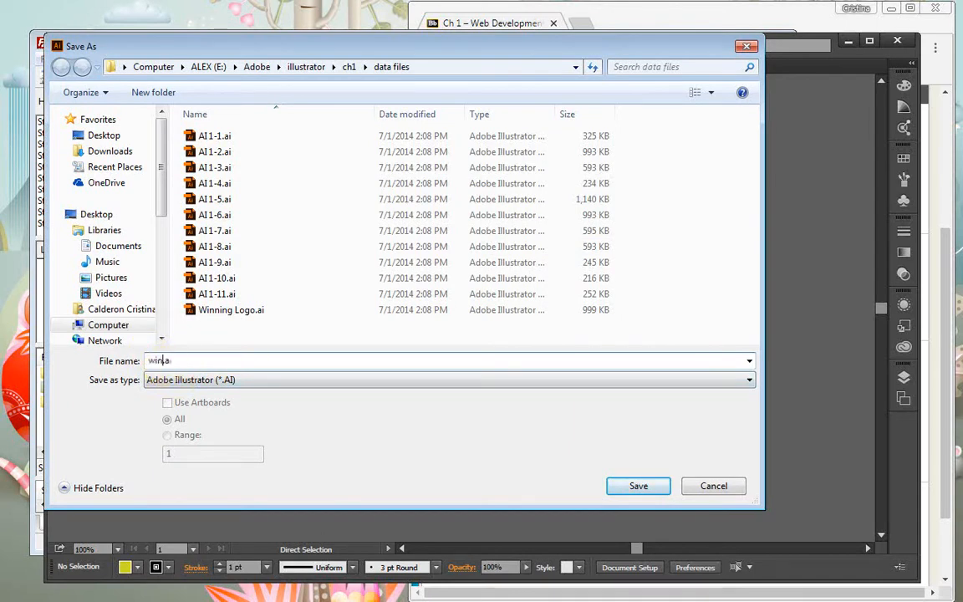
type(" sign")
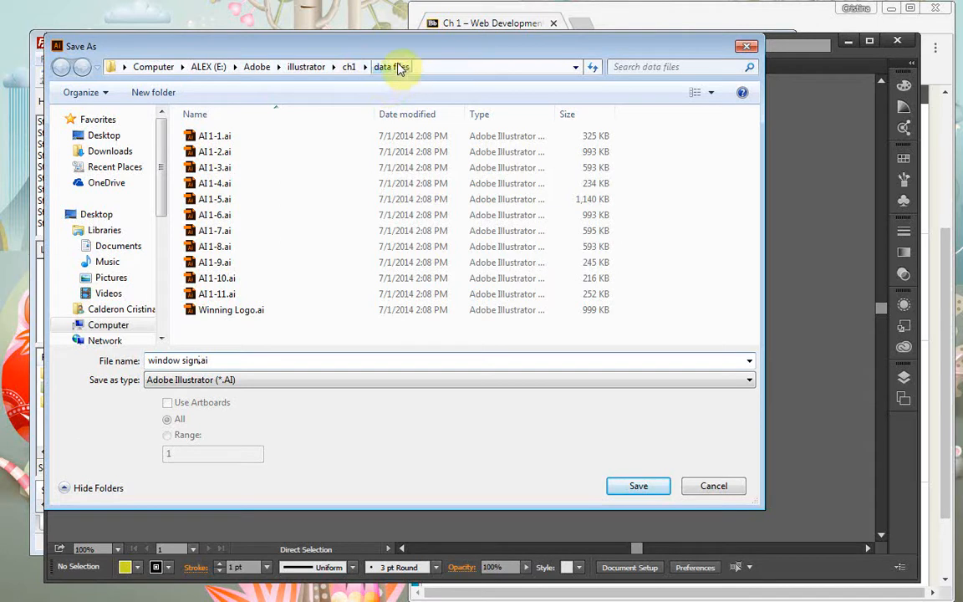
left_click(349, 67)
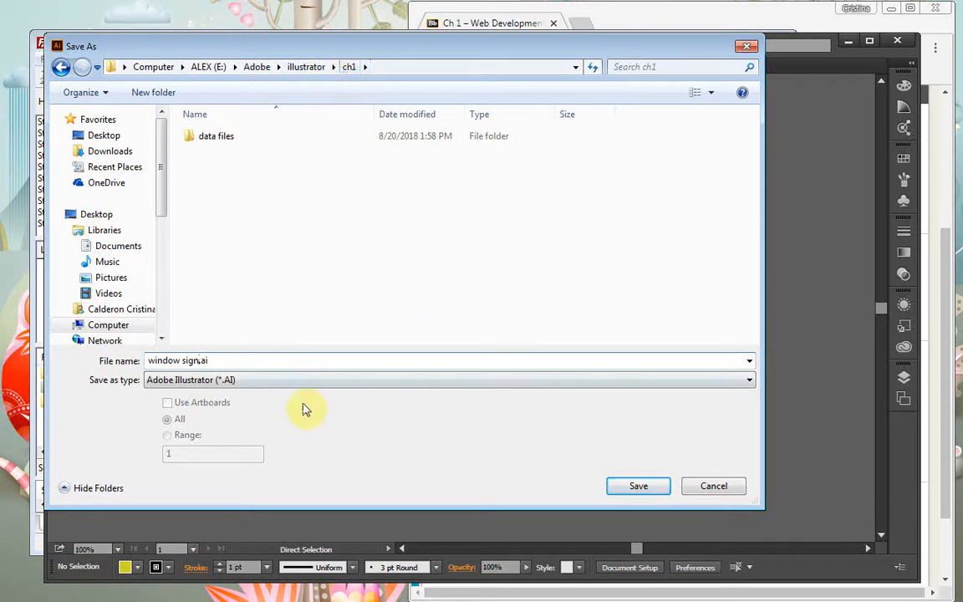
left_click(632, 490)
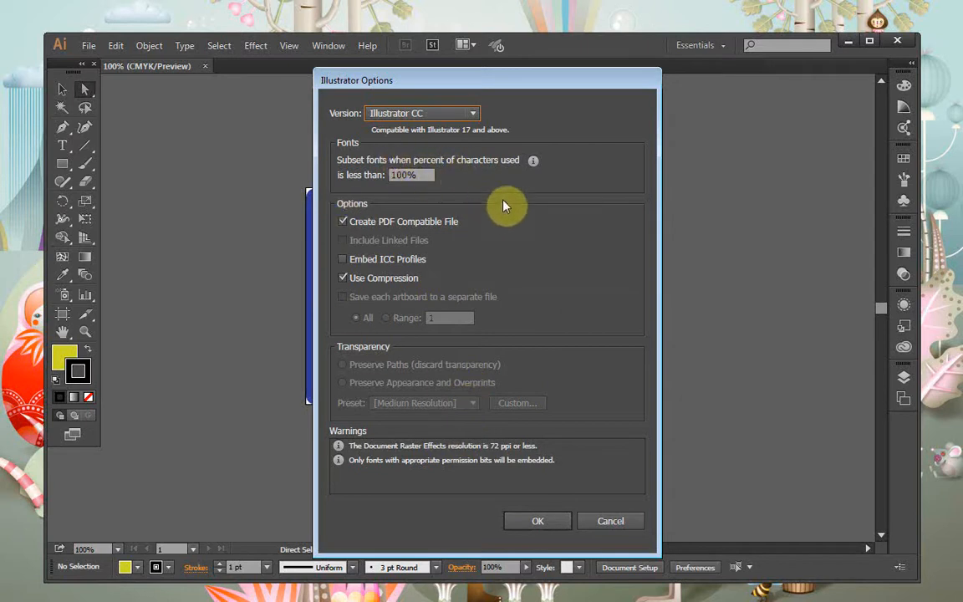
left_click(517, 529)
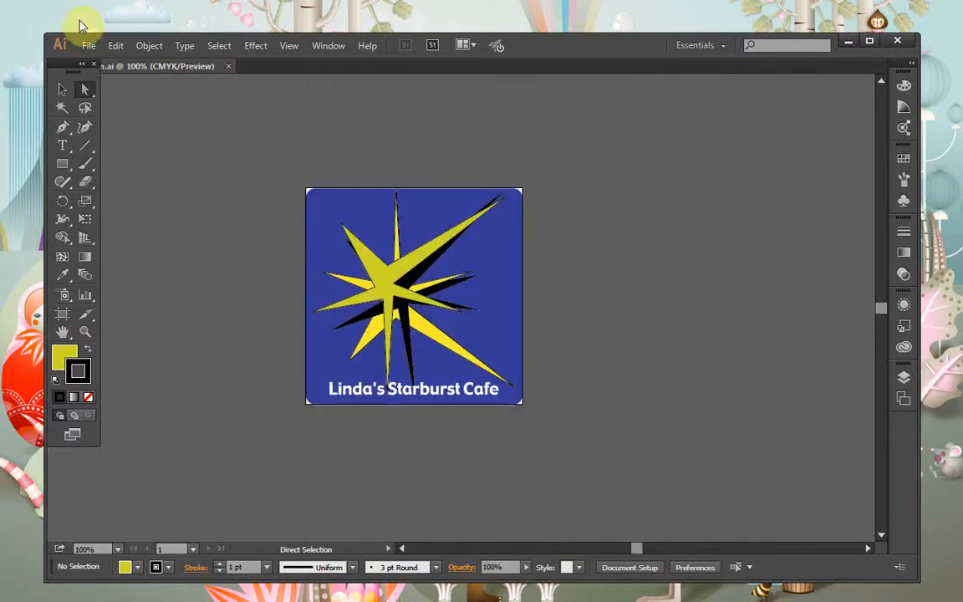
Save a copy of the sign in Adobe PDF format as window sign copy.pdf
left_click(90, 47)
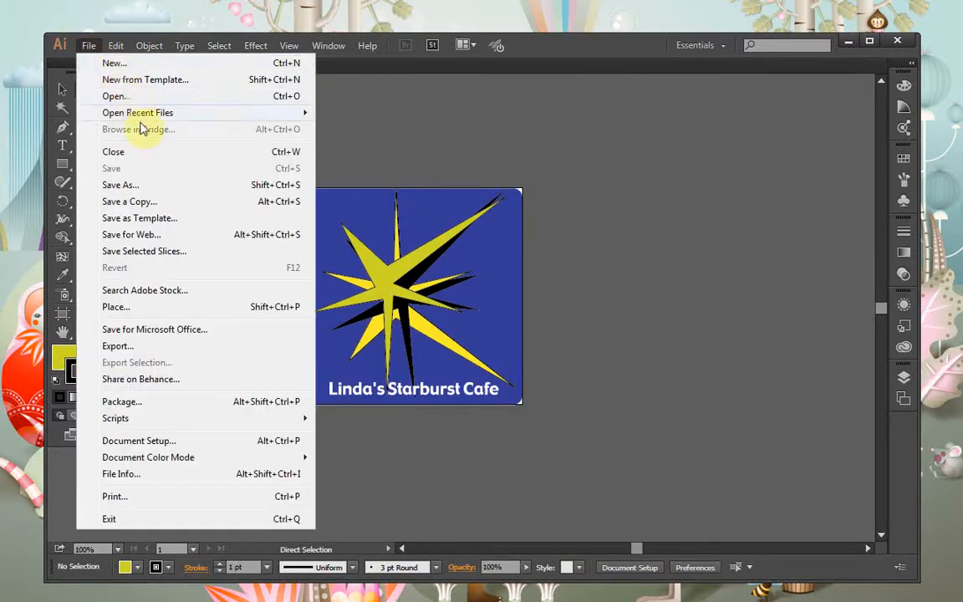
left_click(174, 204)
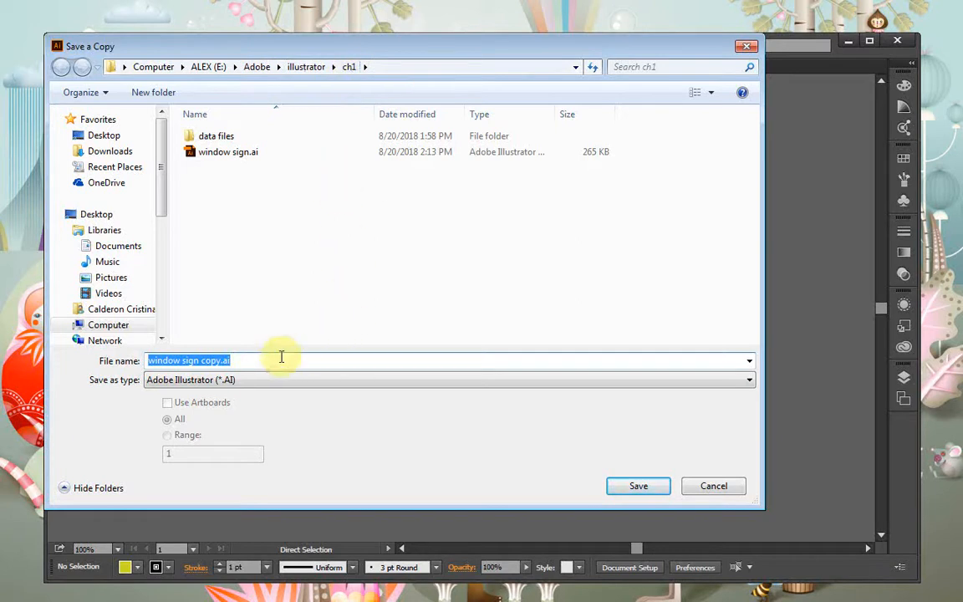
left_click(249, 363)
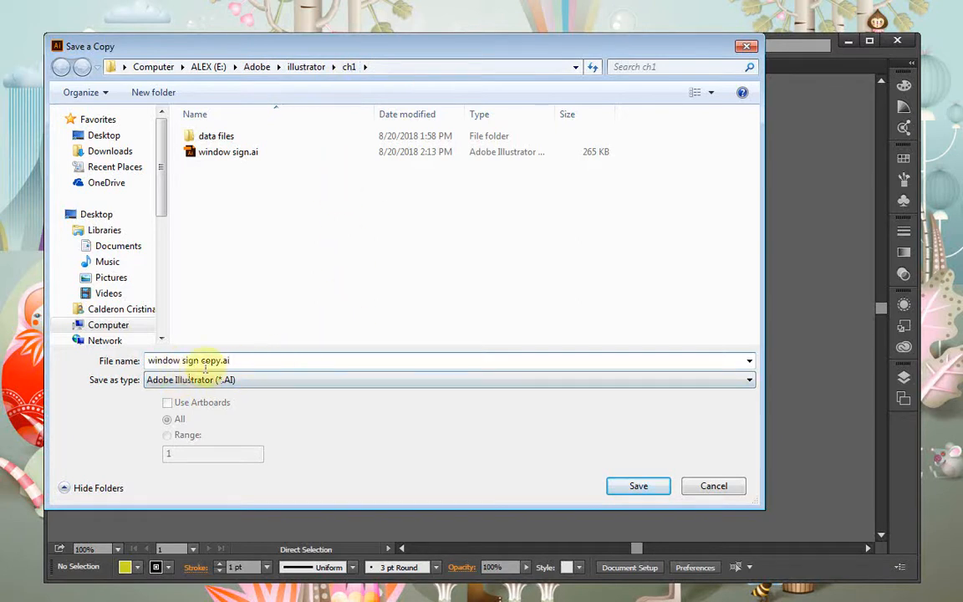
left_click(253, 388)
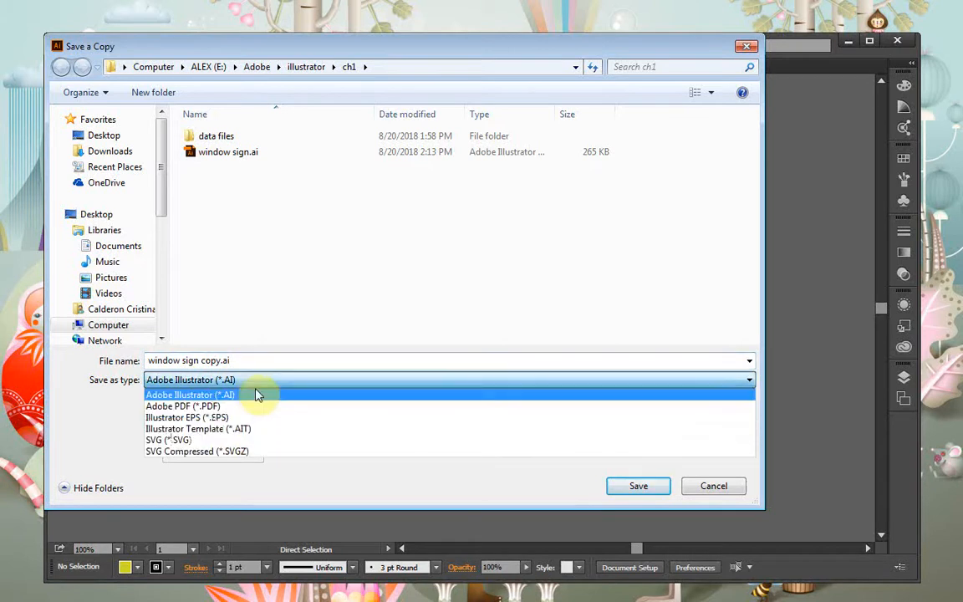
left_click(180, 408)
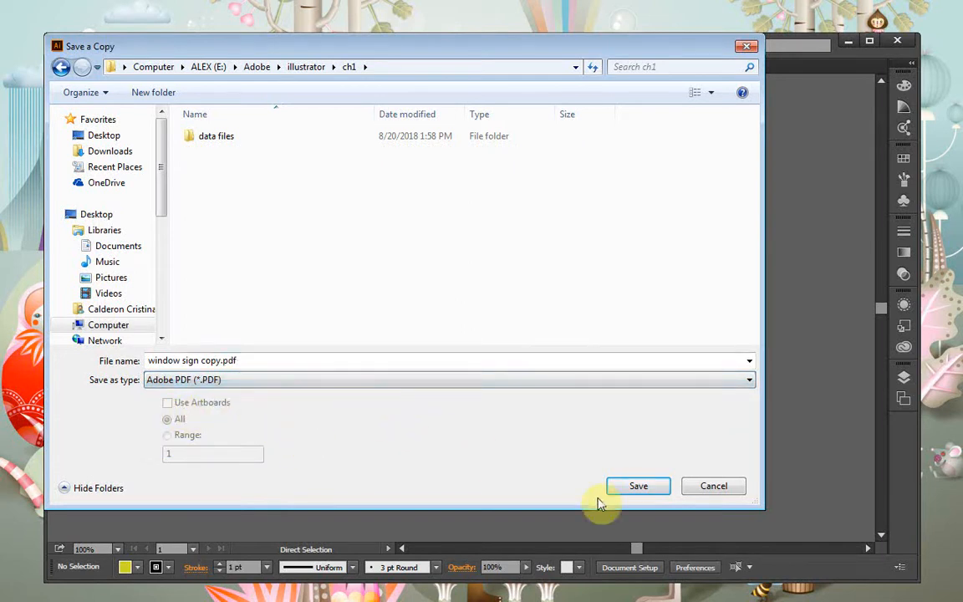
left_click(640, 486)
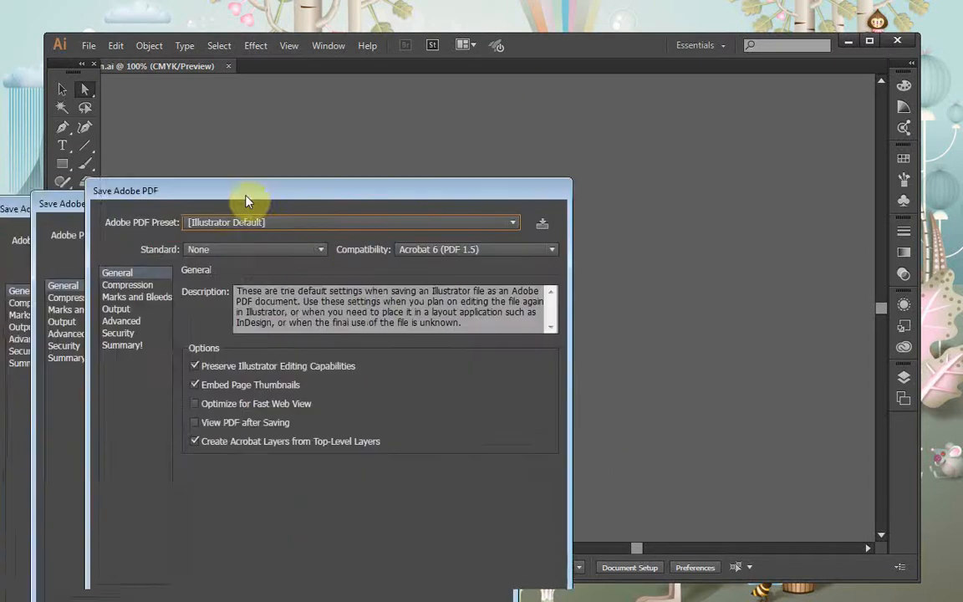
Enable Optimize for Fast Web View and View PDF after Saving, then create the PDF
left_click_drag(248, 193, 577, 112)
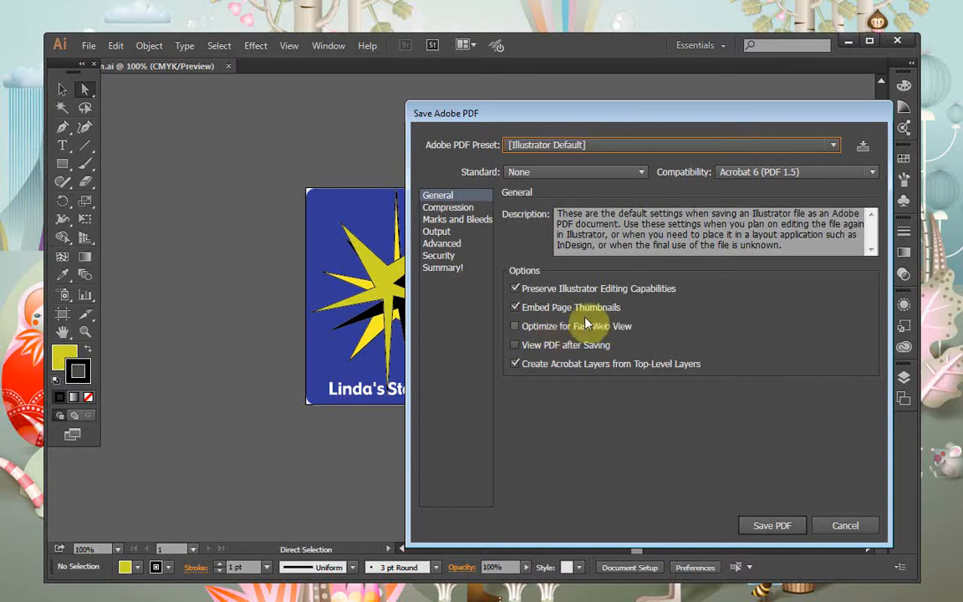
left_click(515, 327)
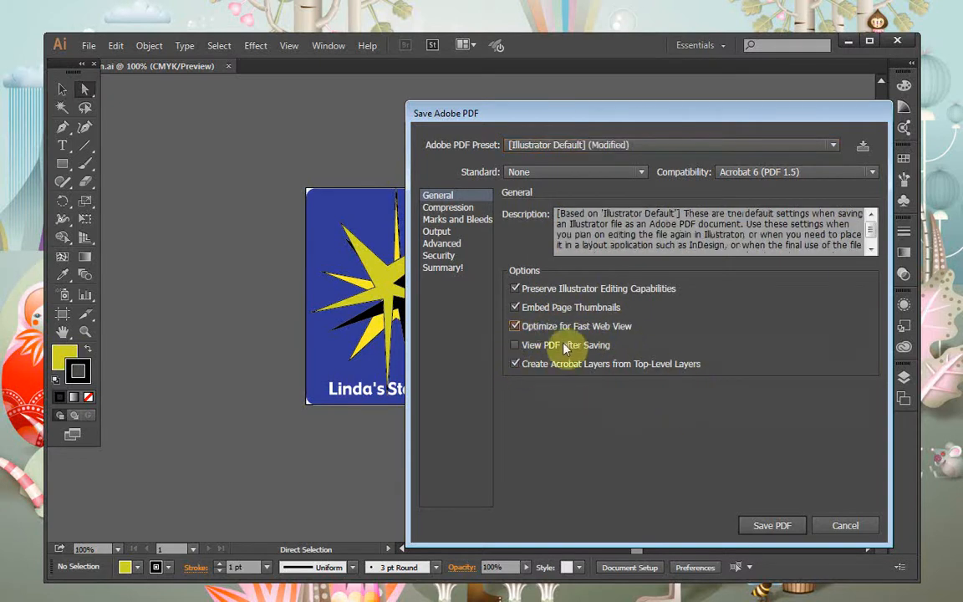
left_click(515, 345)
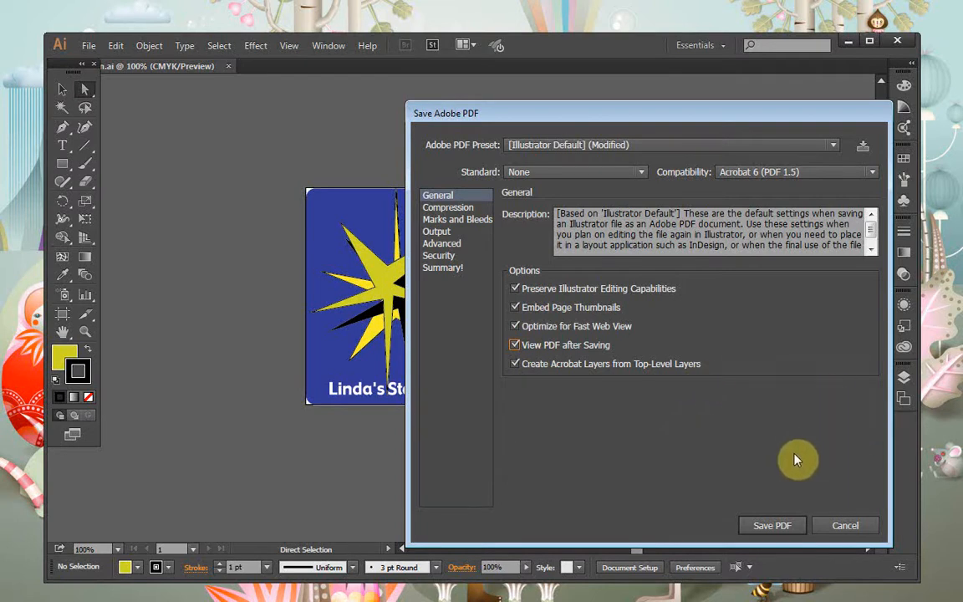
left_click(773, 527)
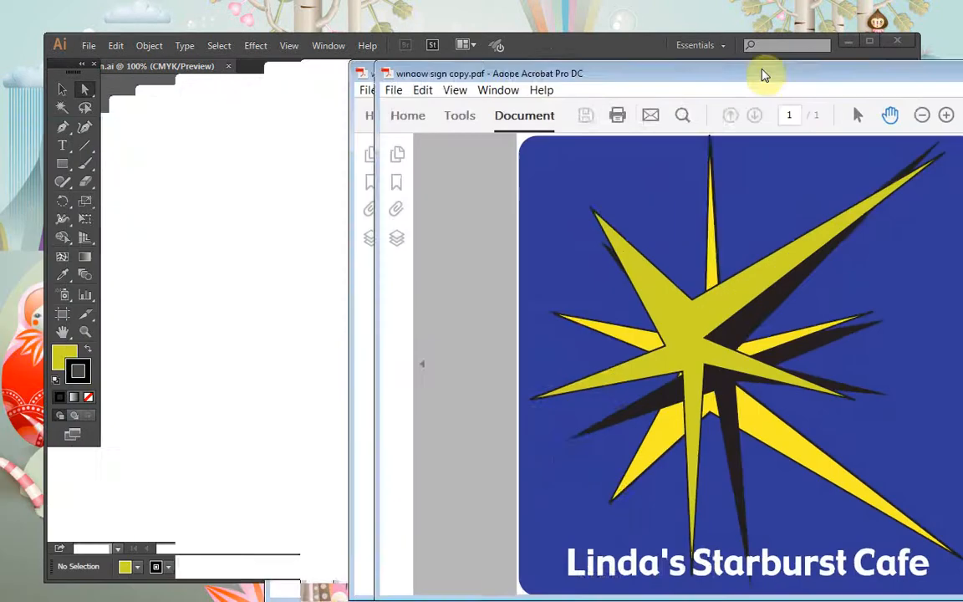
Close the window sign copy.pdf preview in Acrobat and reposition the Illustrator window
left_click_drag(685, 64, 561, 80)
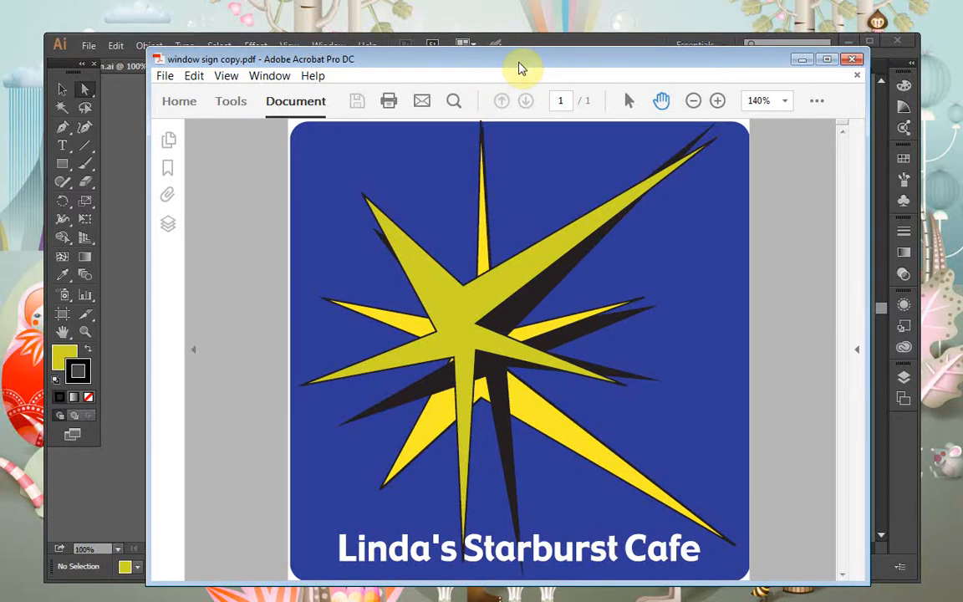
left_click(851, 61)
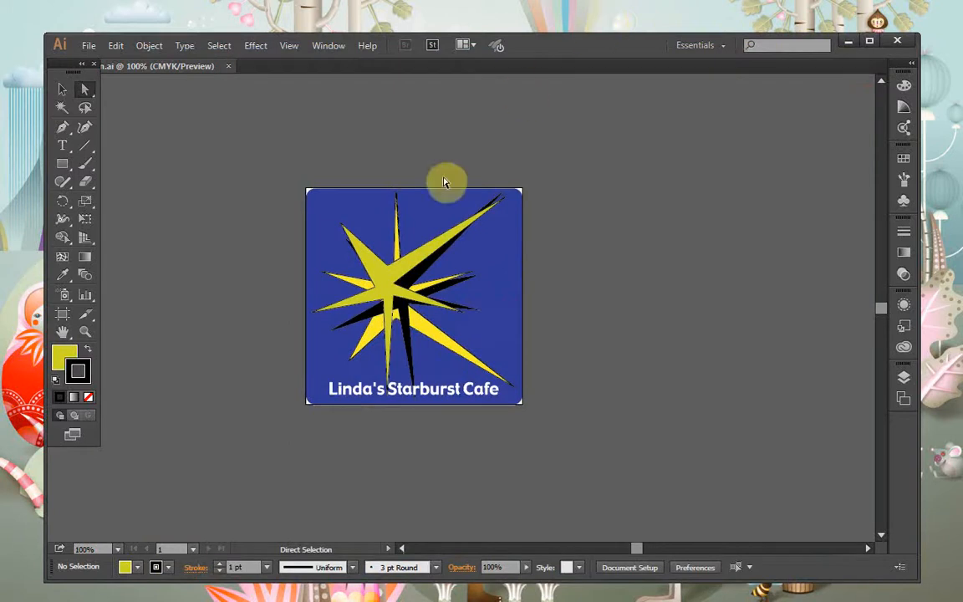
left_click_drag(550, 52, 537, 22)
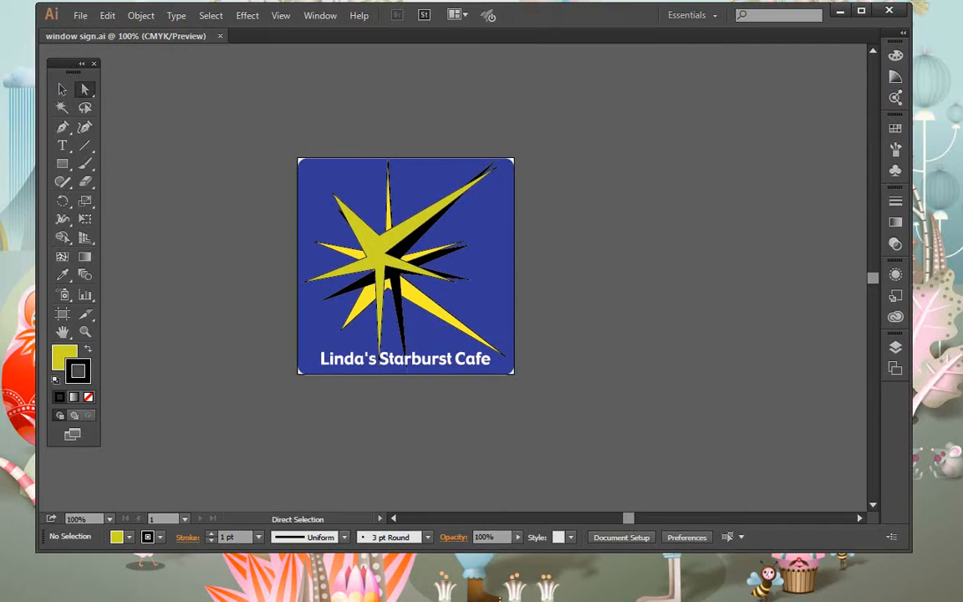
Reconnect FileZilla to the class server using the saved login from the Quickconnect history
key("alt+Tab")
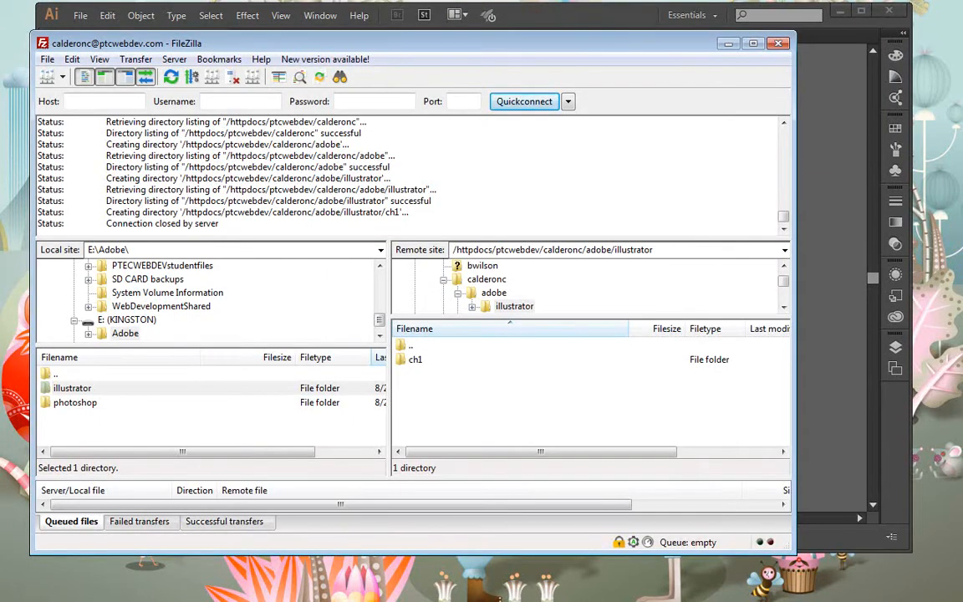
key("alt+Tab")
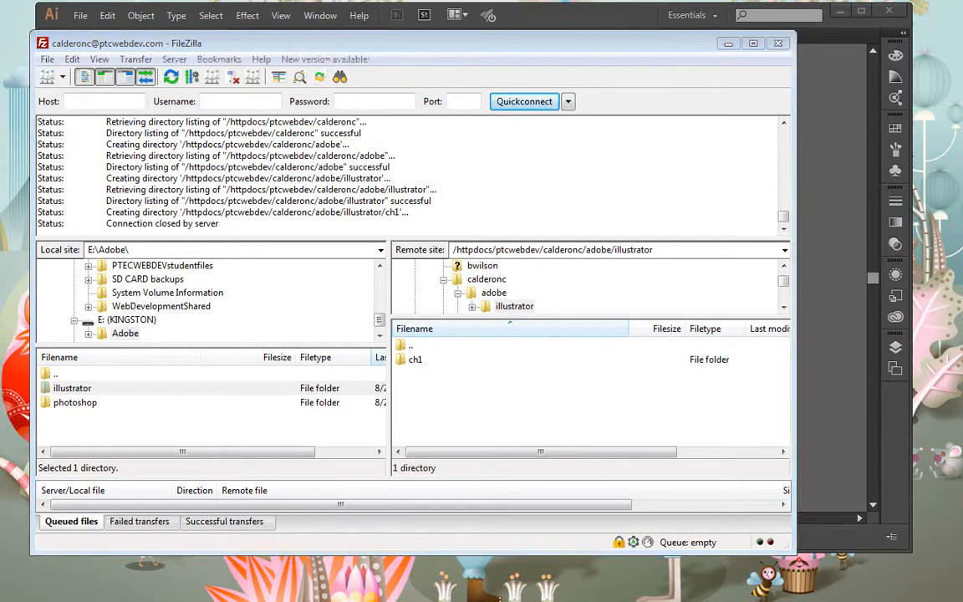
key("alt+Tab")
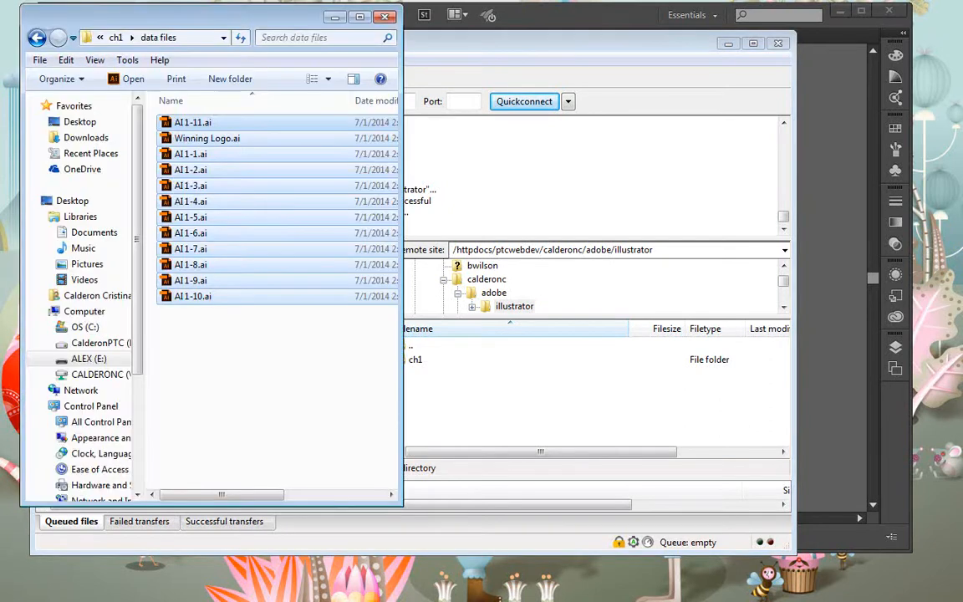
left_click(547, 348)
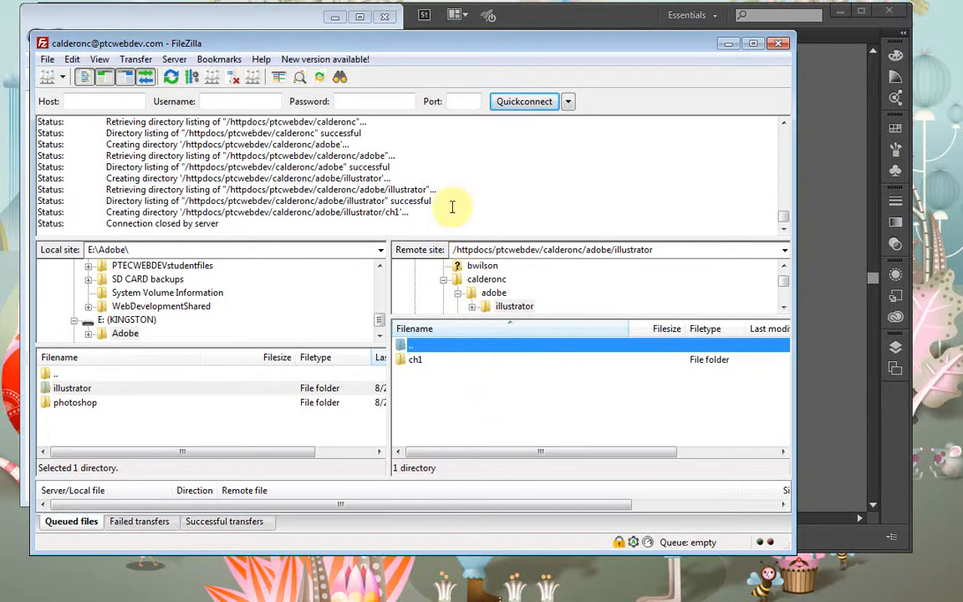
left_click(568, 101)
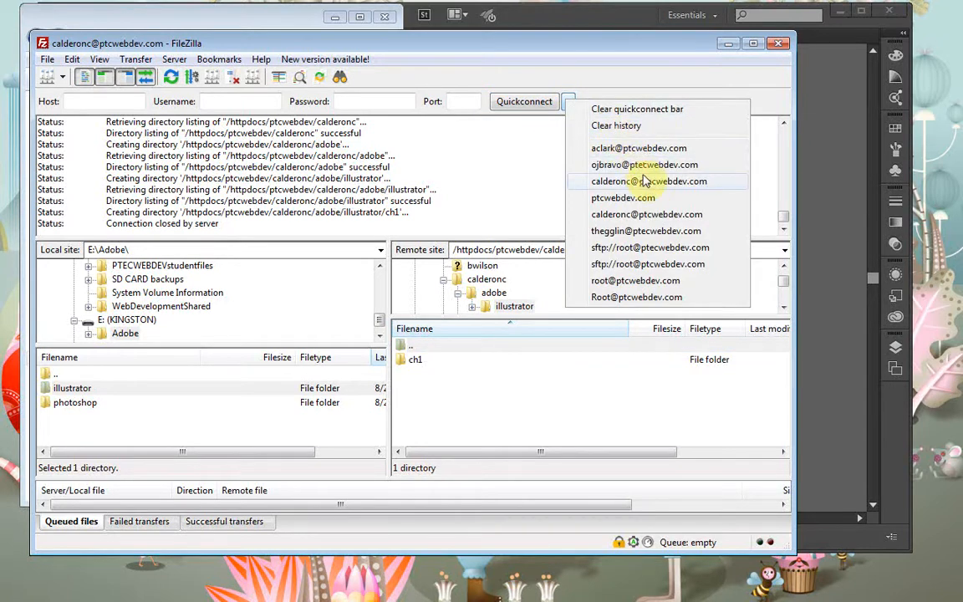
left_click(667, 215)
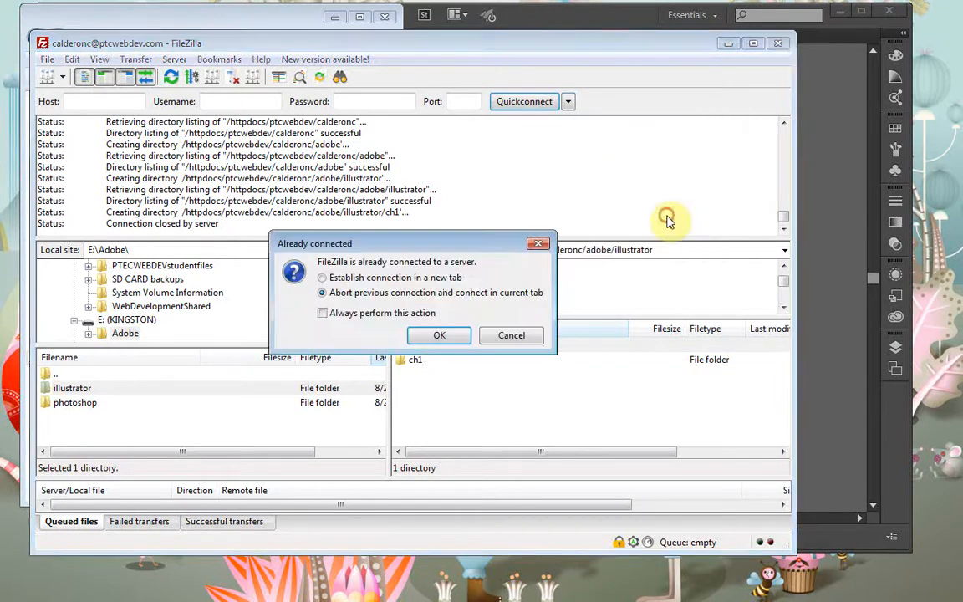
left_click(430, 336)
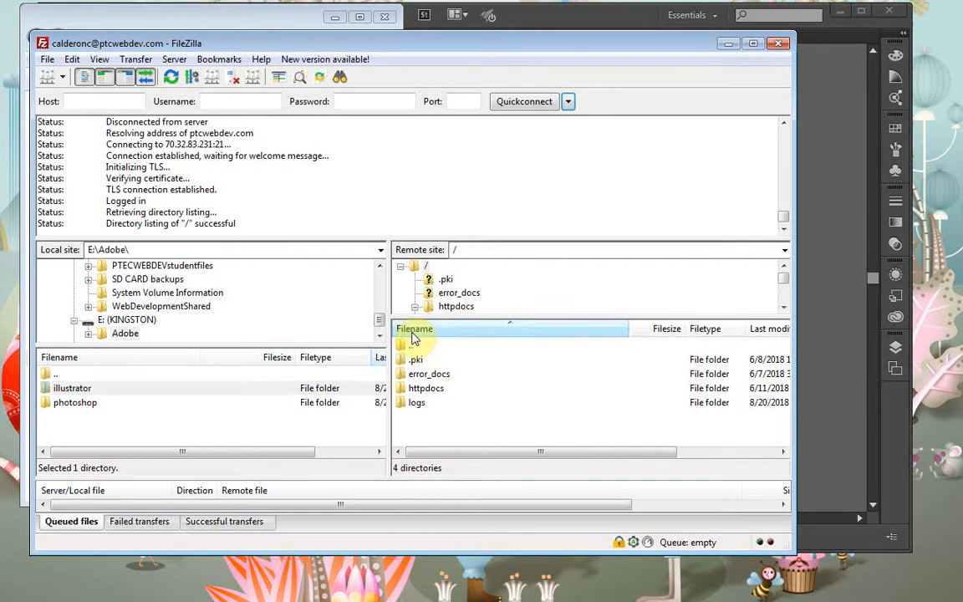
On the server, open httpdocs, then ptcwebdev, then the student's own folder
double_click(455, 391)
double_click(445, 376)
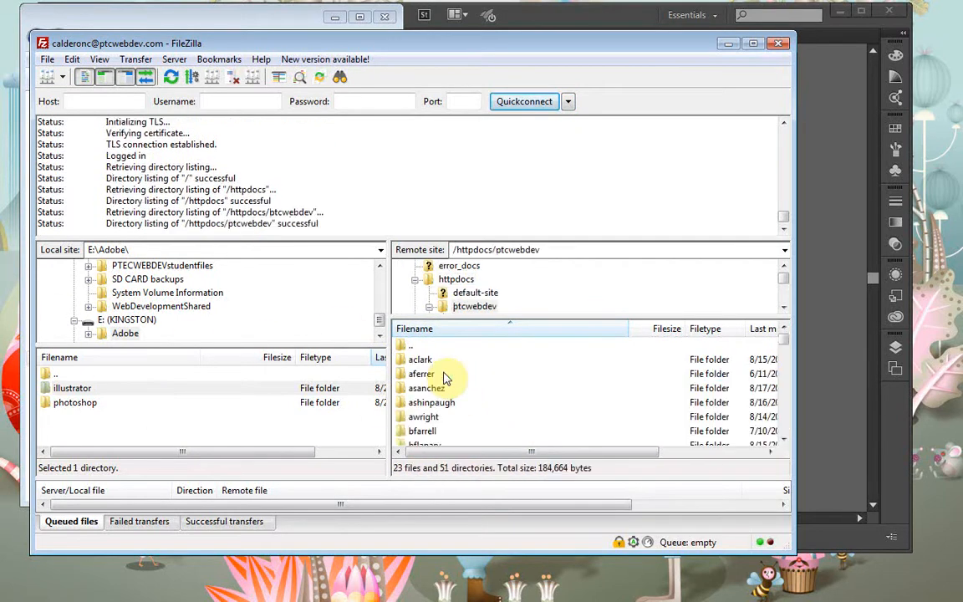
scroll(452, 393, "down", 2)
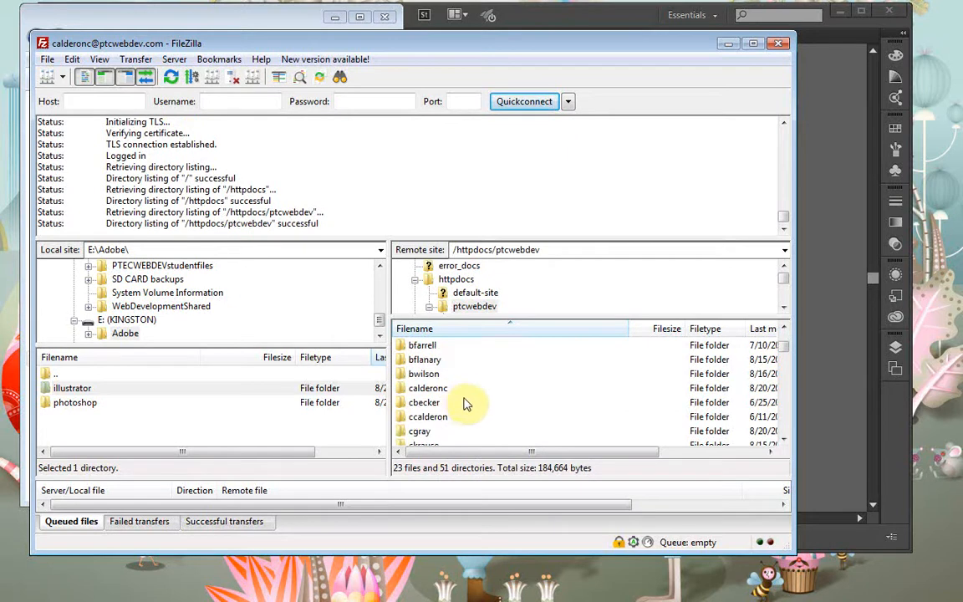
double_click(459, 388)
double_click(440, 376)
double_click(405, 346)
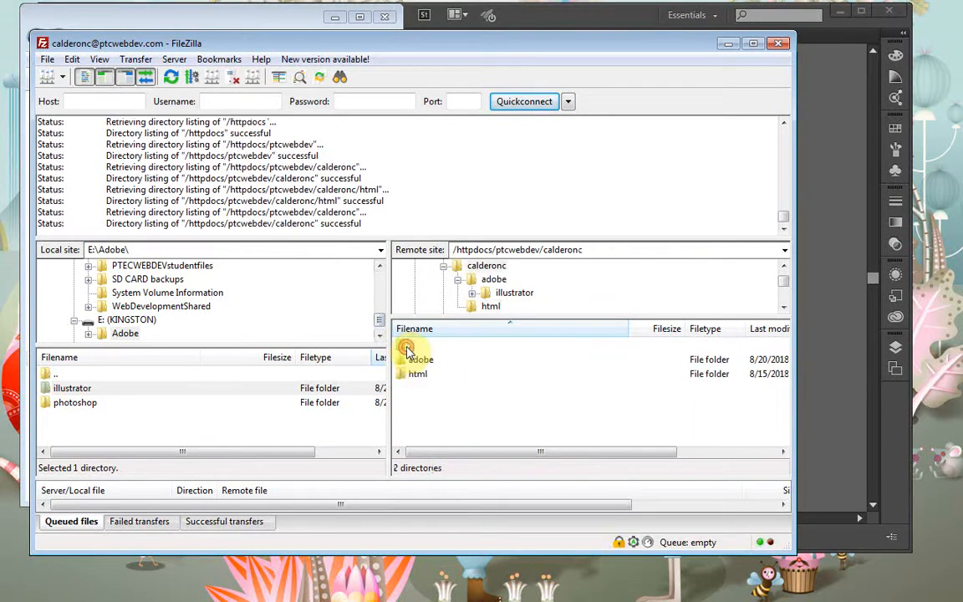
Open adobe > illustrator > ch1 inside the student folder
left_click(421, 360)
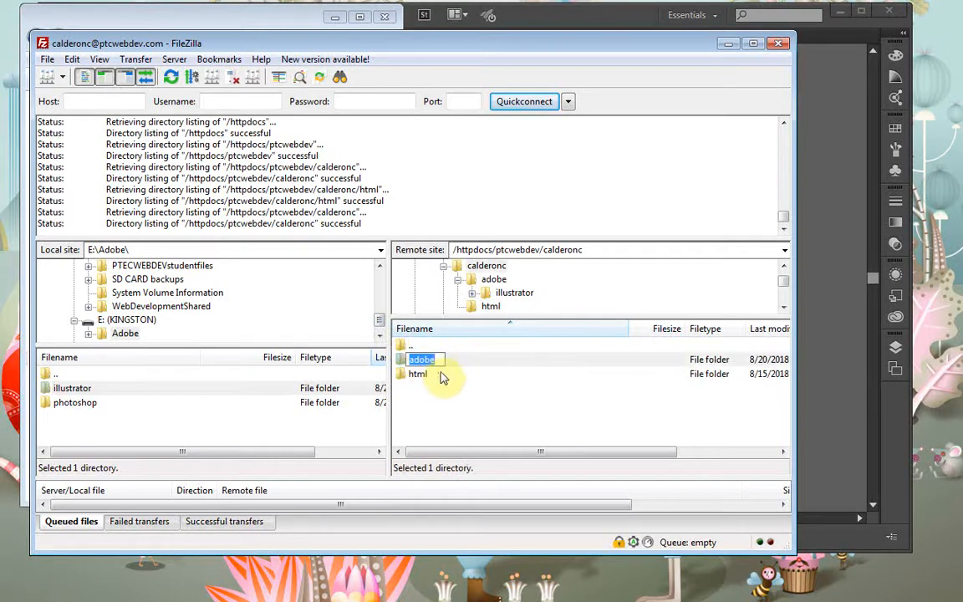
double_click(447, 361)
left_click(448, 362)
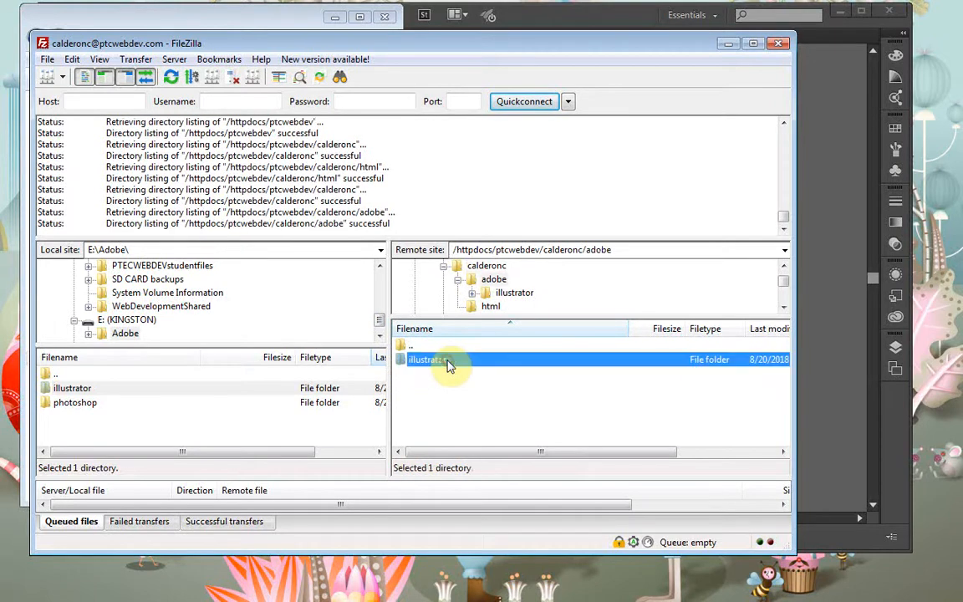
double_click(447, 362)
left_click(447, 361)
double_click(449, 363)
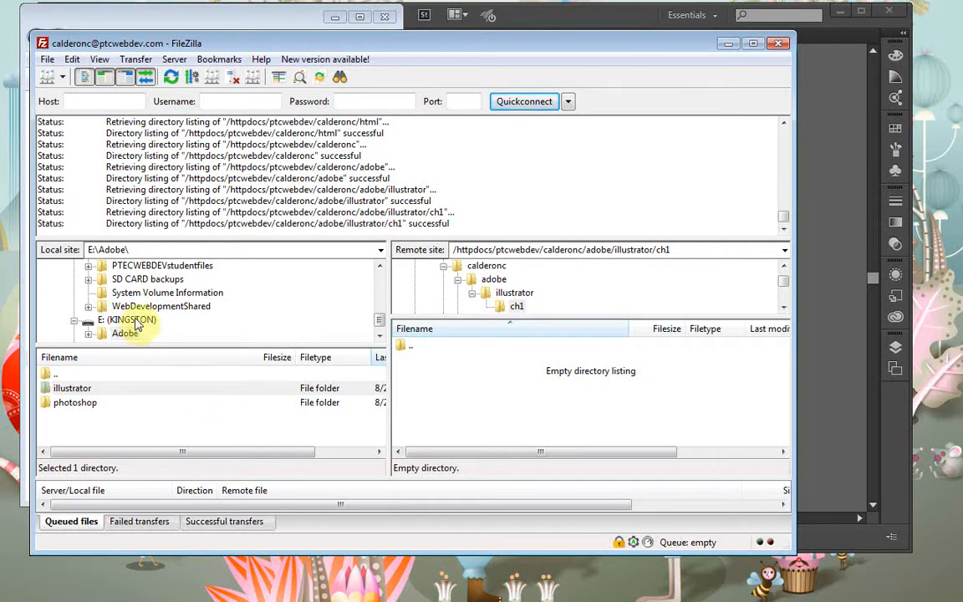
Upload window sign copy.pdf from the local Adobe > illustrator > ch1 folder to the server's ch1 folder
left_click(88, 334)
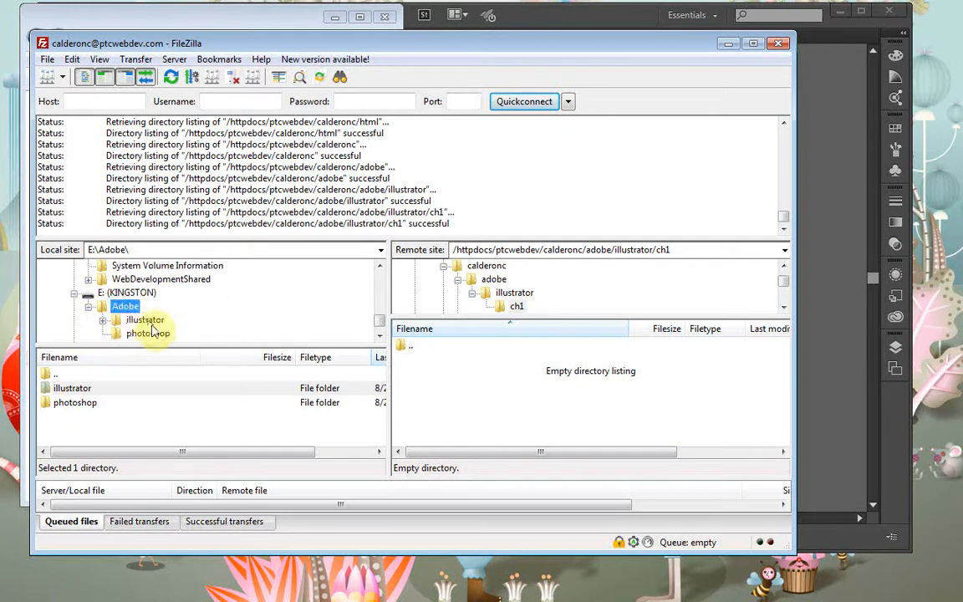
left_click(152, 326)
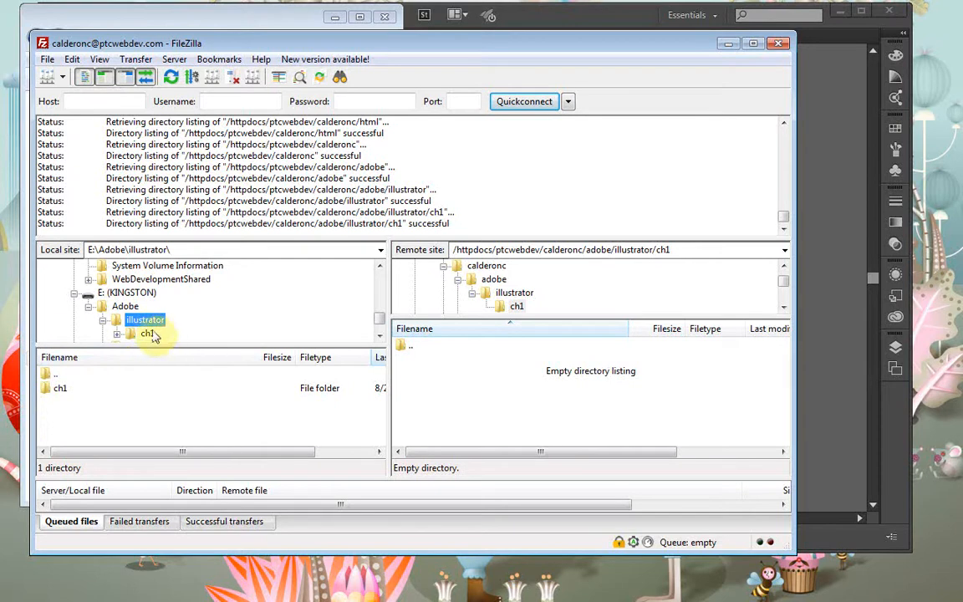
left_click(147, 335)
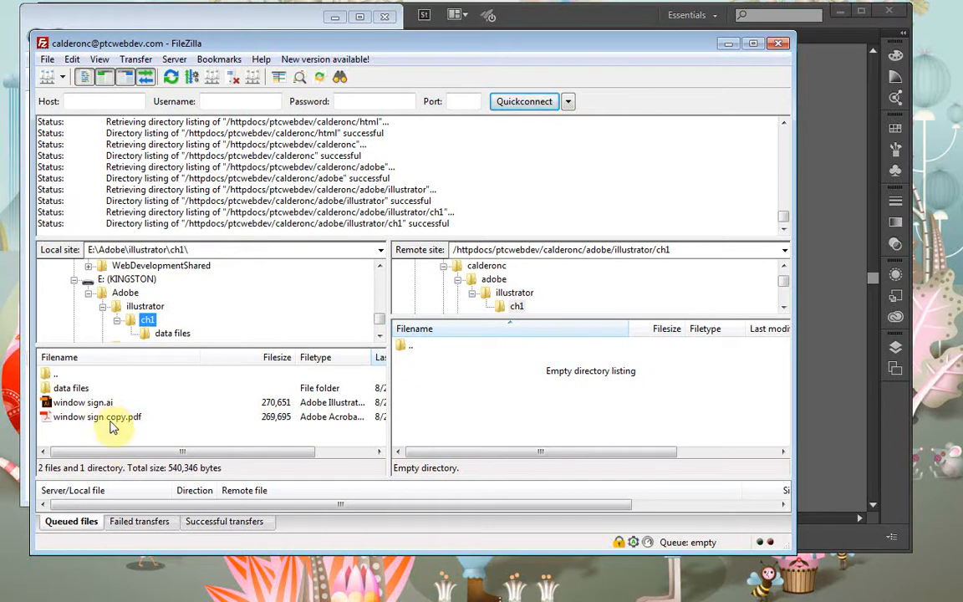
left_click_drag(109, 424, 487, 377)
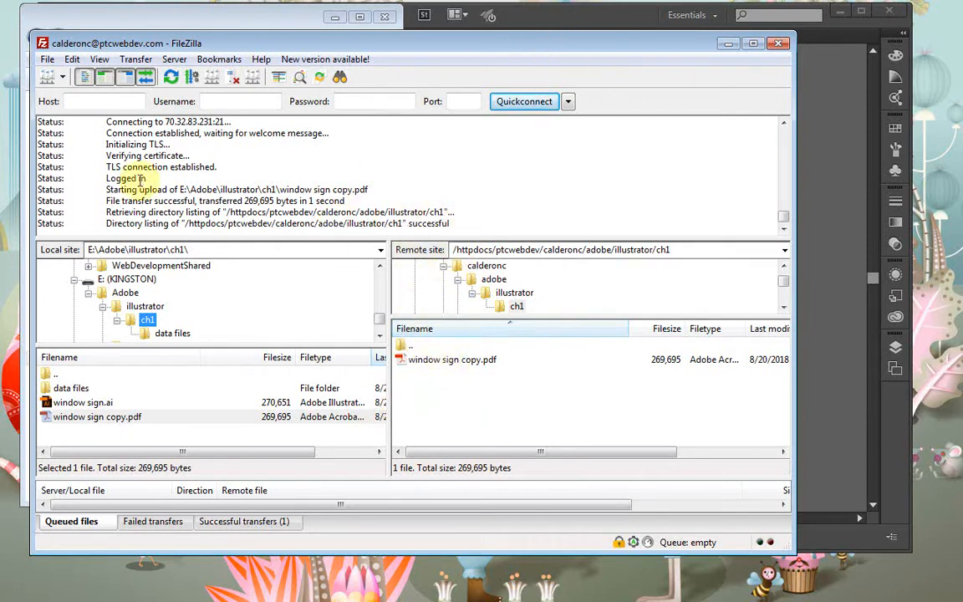
key("alt+Tab")
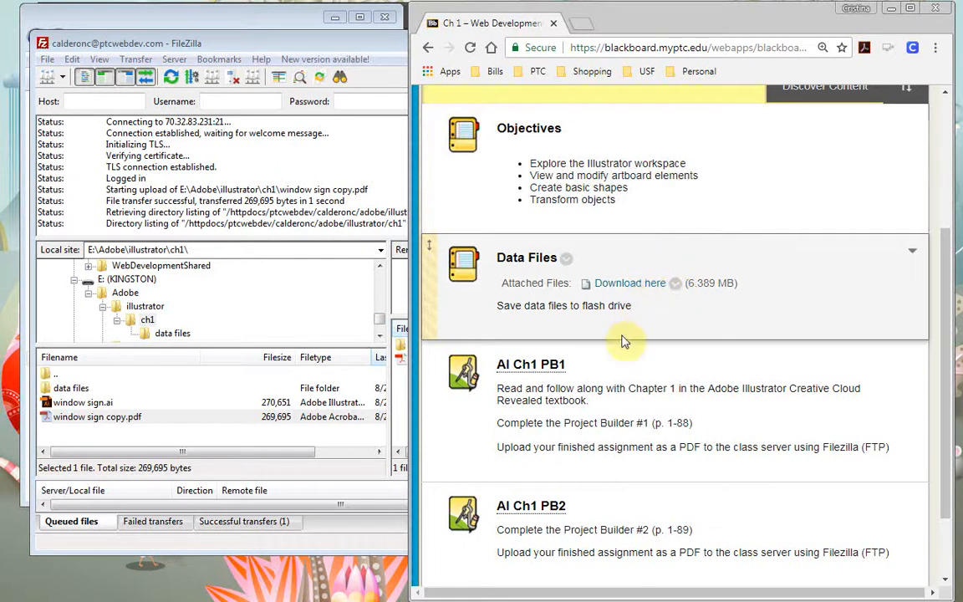
Open the AI Ch1 PB1 assignment and start a Write Submission text entry
left_click(531, 368)
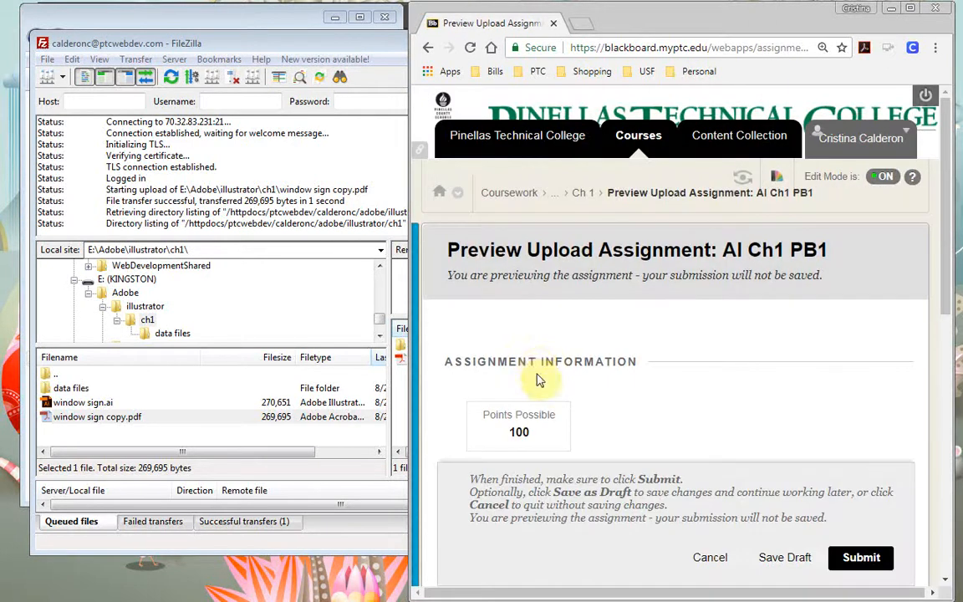
scroll(626, 372, "down", 5)
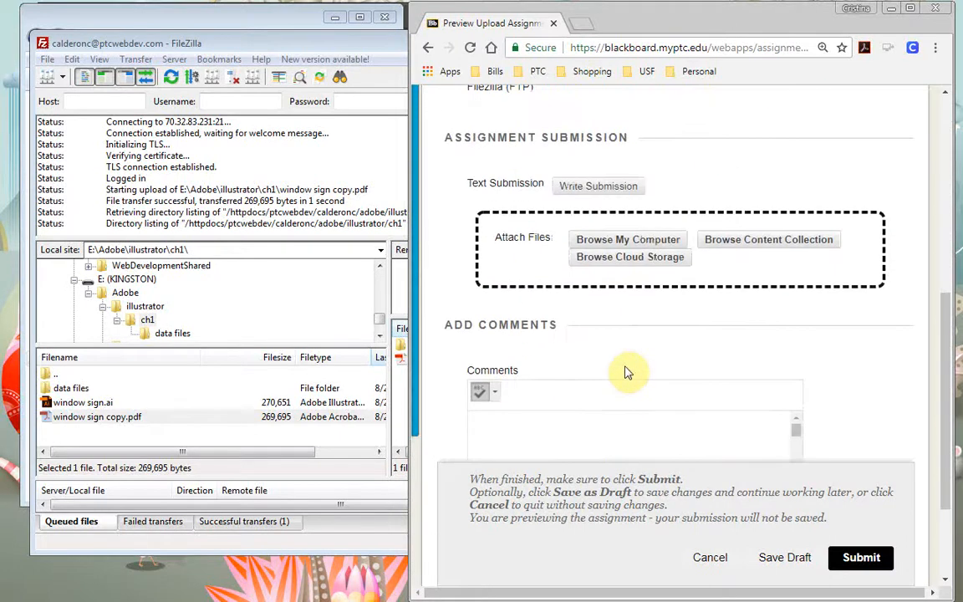
scroll(629, 371, "down", 2)
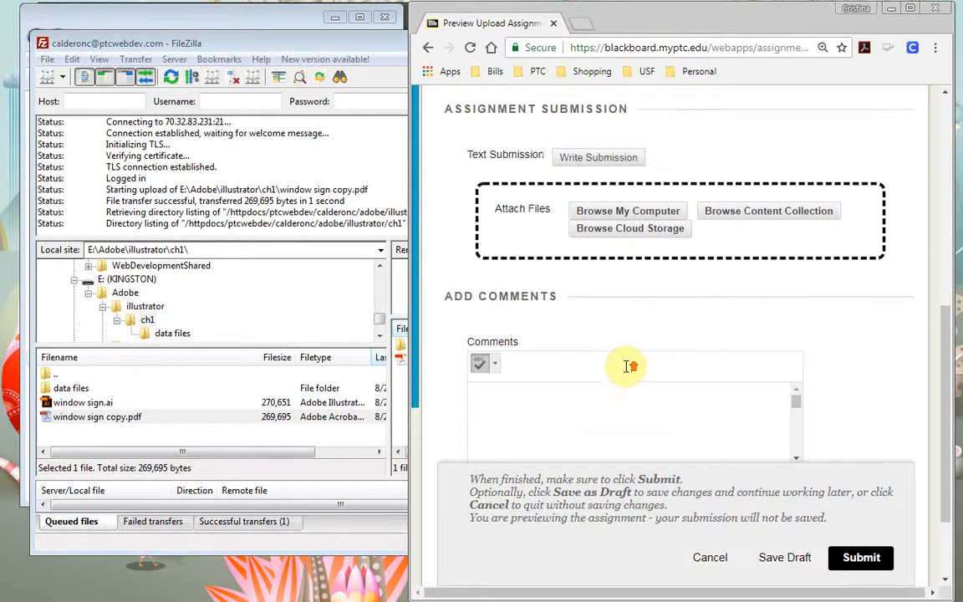
scroll(581, 310, "up", 3)
left_click(585, 261)
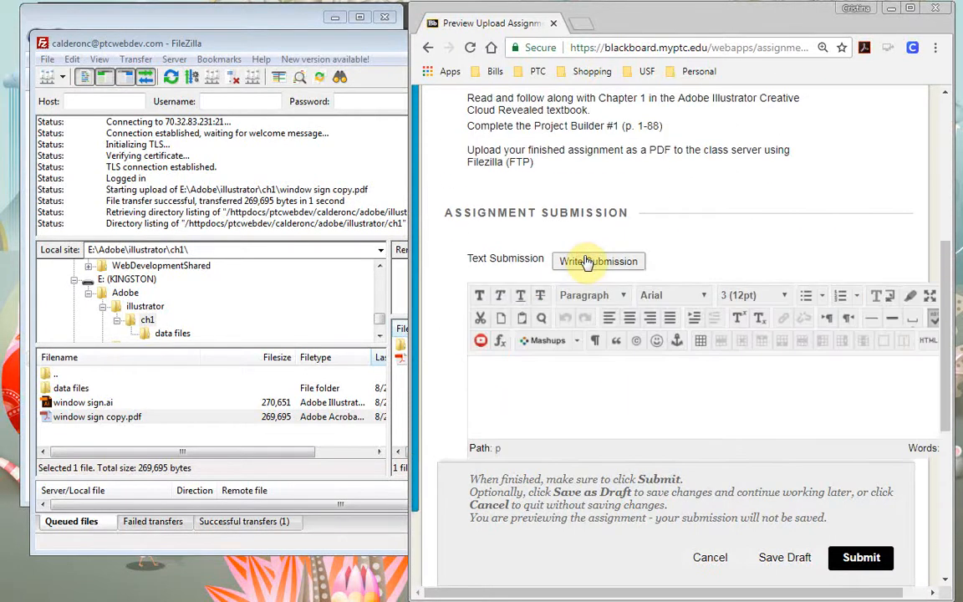
scroll(580, 267, "down", 1)
left_click(585, 327)
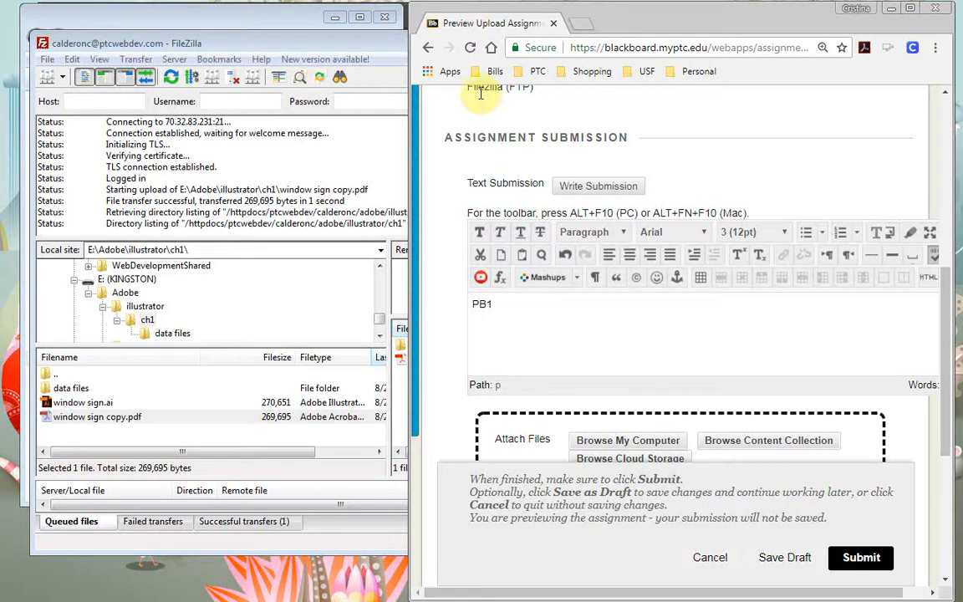
left_click(579, 23)
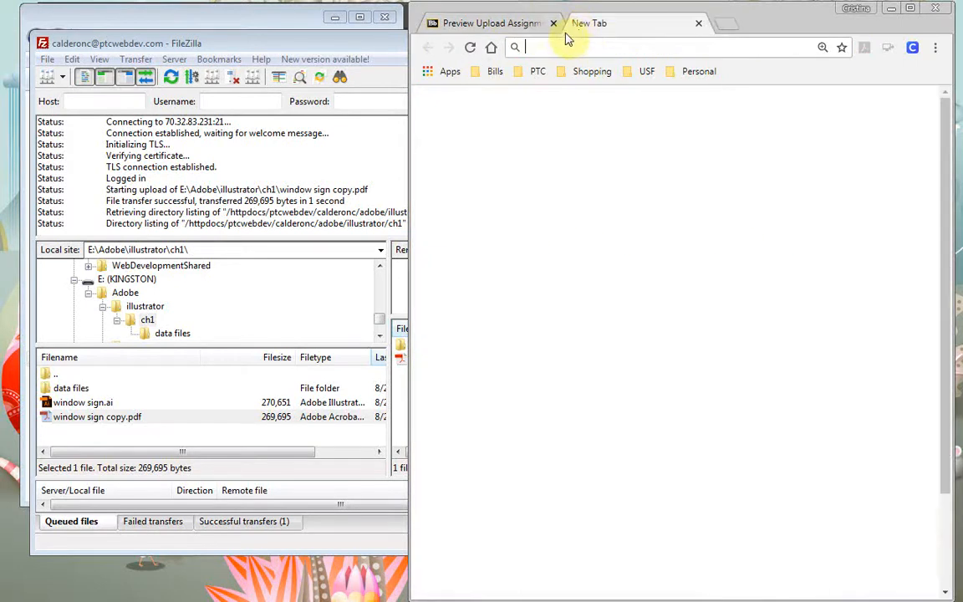
type("ptc")
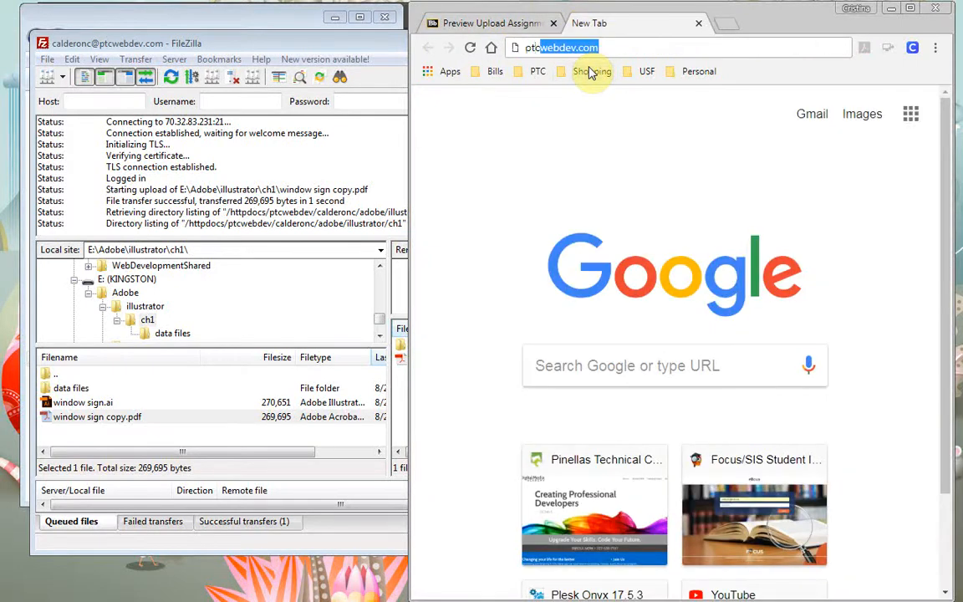
type("webdev.com")
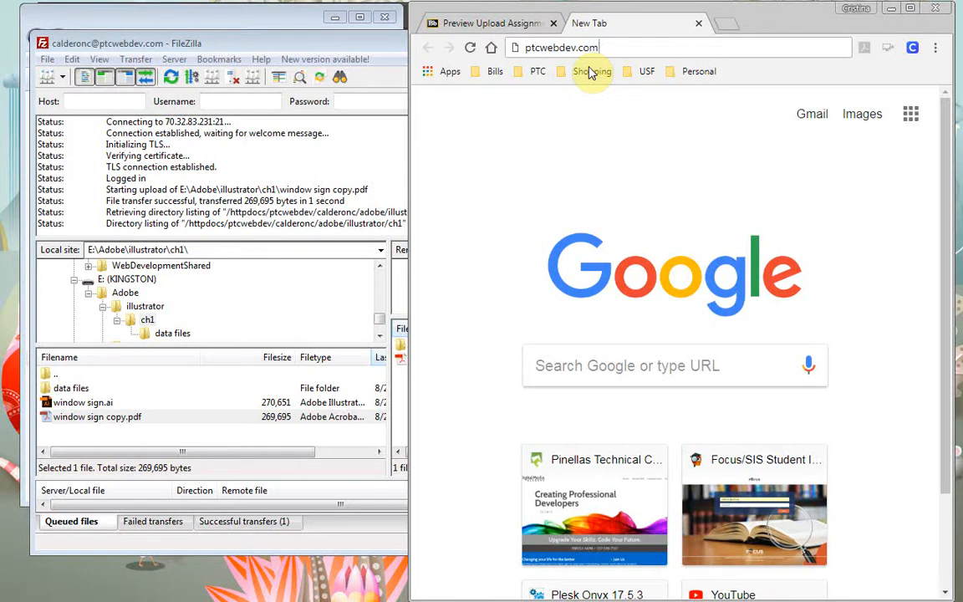
key("Return")
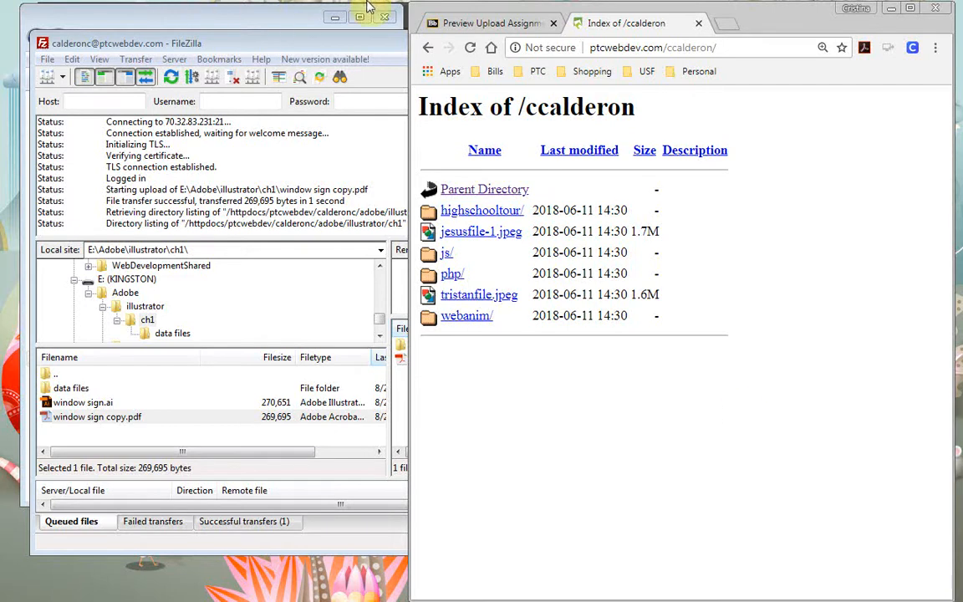
left_click_drag(717, 47, 673, 23)
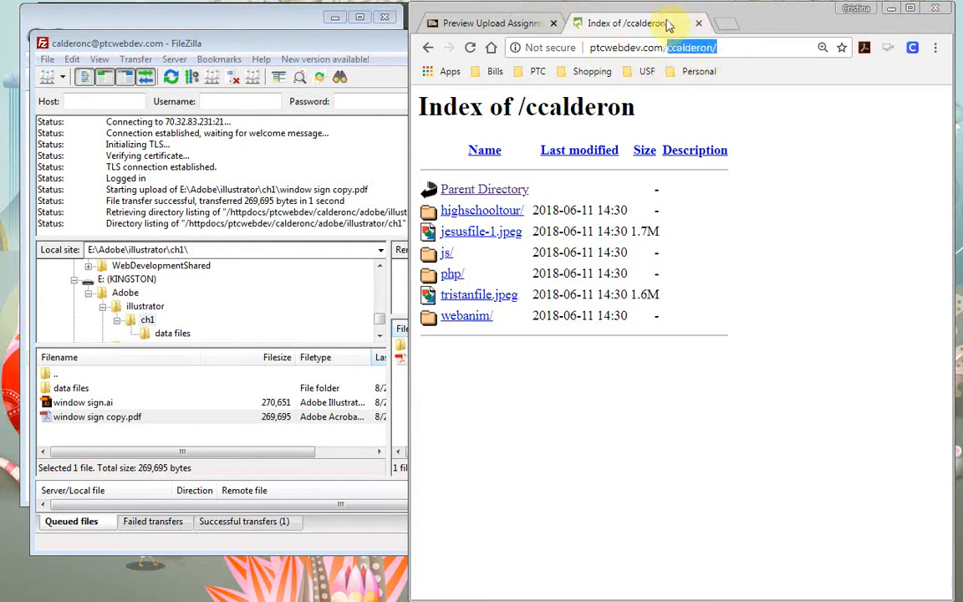
key("Return")
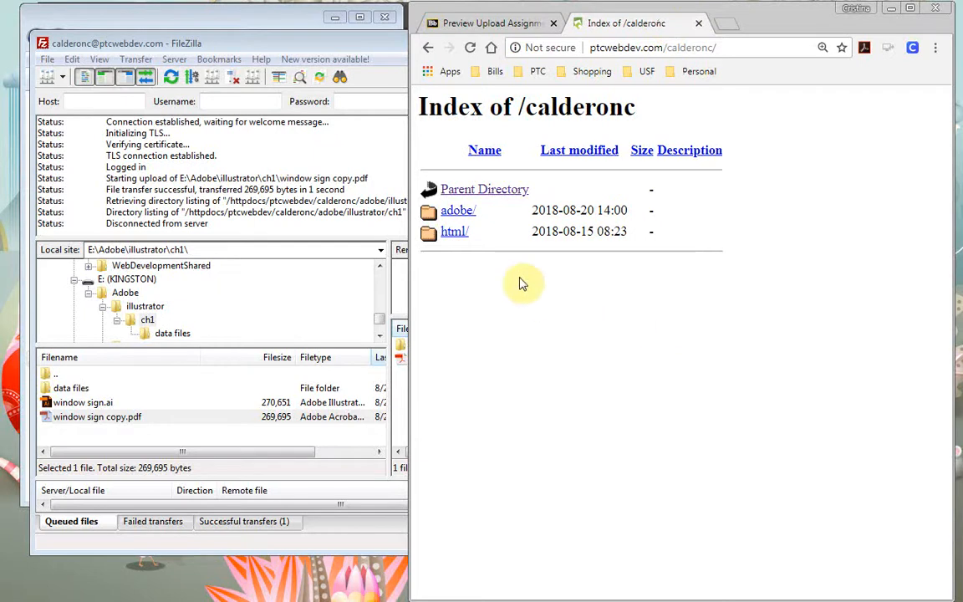
Copy the link address of window sign copy.pdf from adobe/illustrator/ch1, then return to the assignment tab
left_click(457, 213)
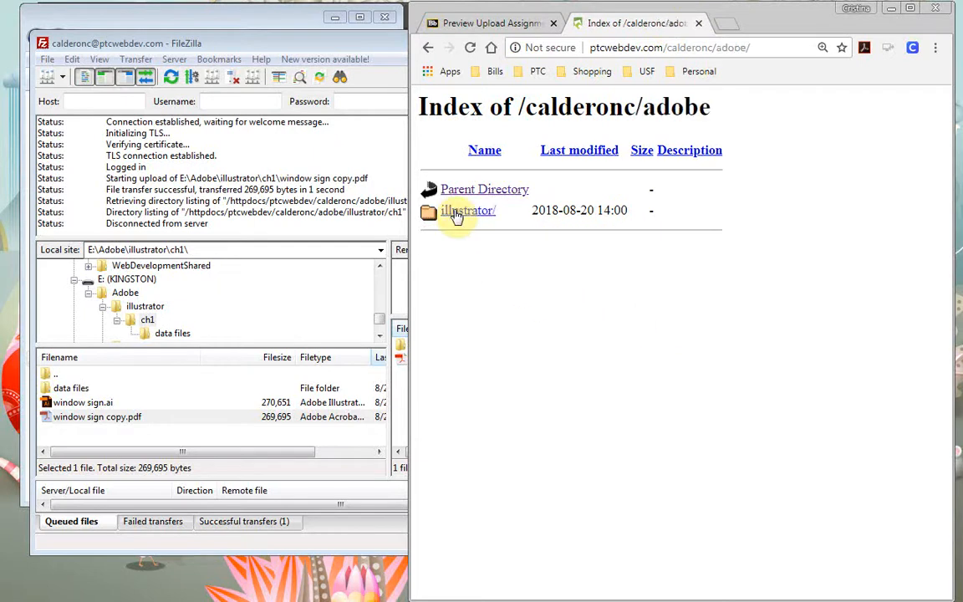
left_click(465, 219)
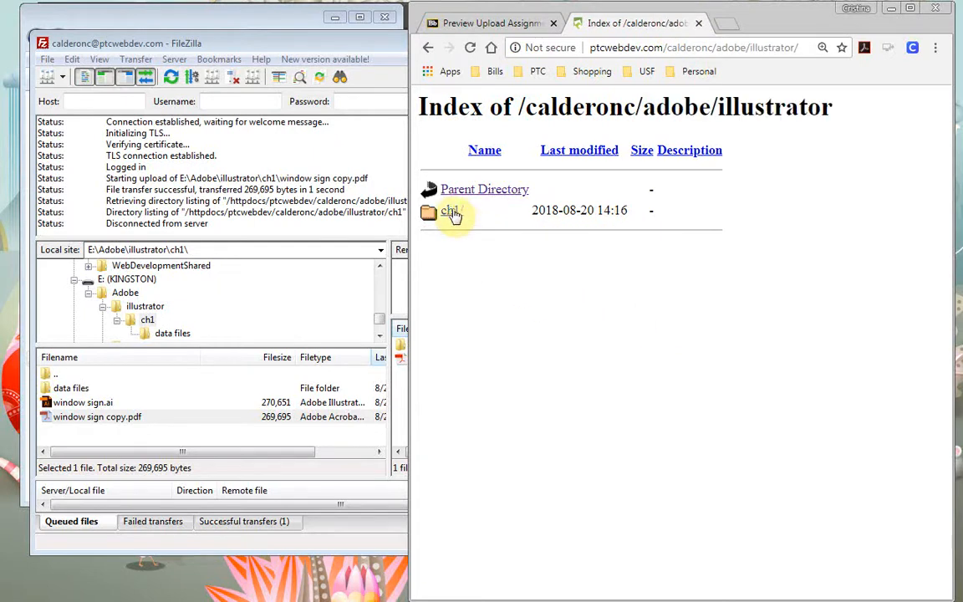
left_click(453, 211)
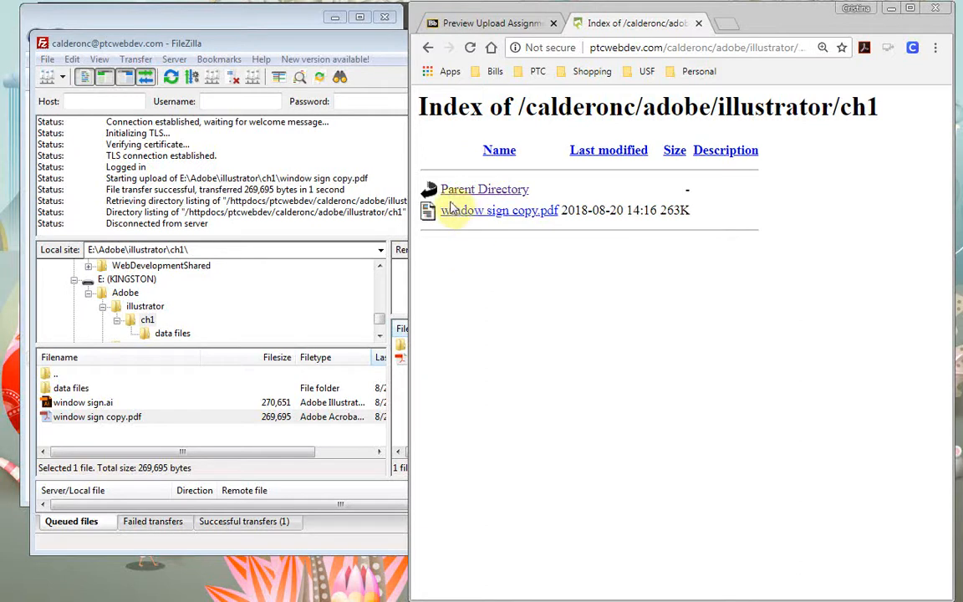
right_click(517, 212)
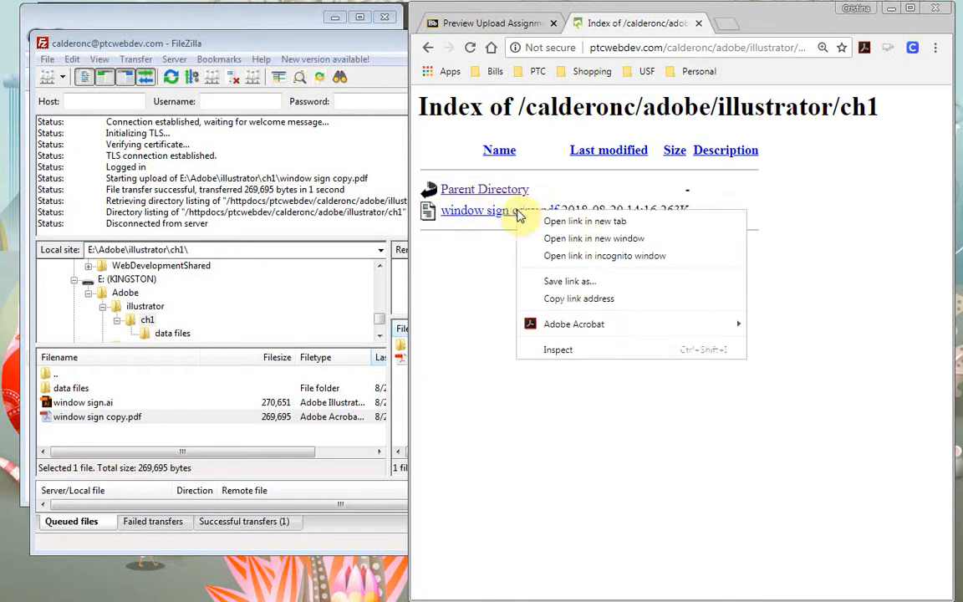
left_click(602, 301)
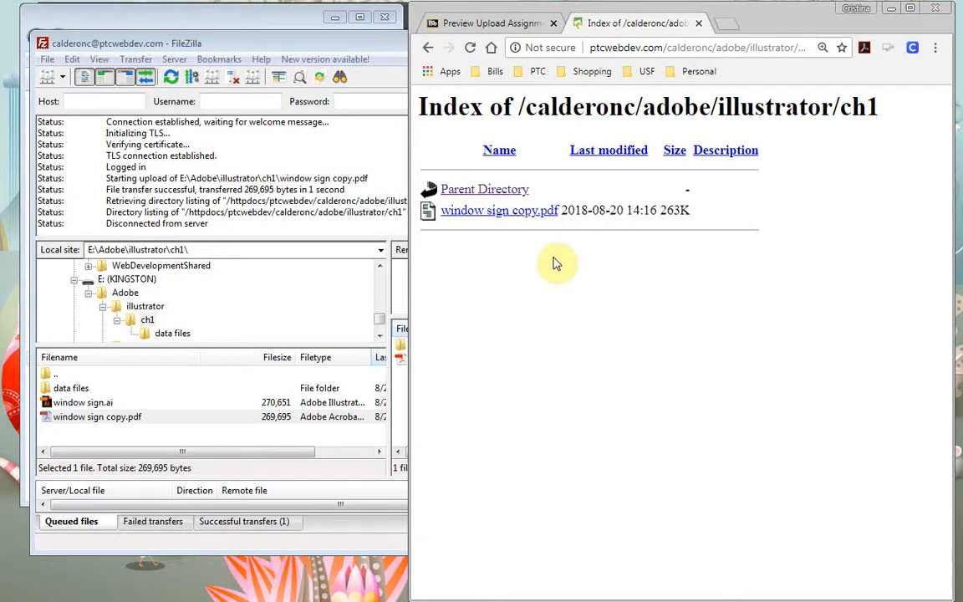
left_click(487, 22)
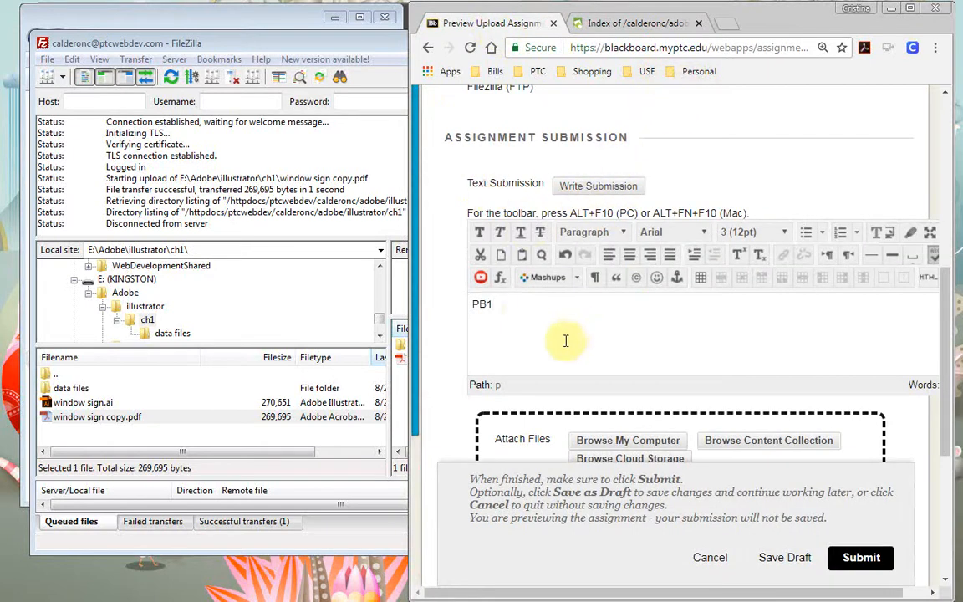
Link the text PB1 to the pasted window sign copy.pdf URL, with target Open in New Window (_blank)
left_click_drag(506, 305, 466, 311)
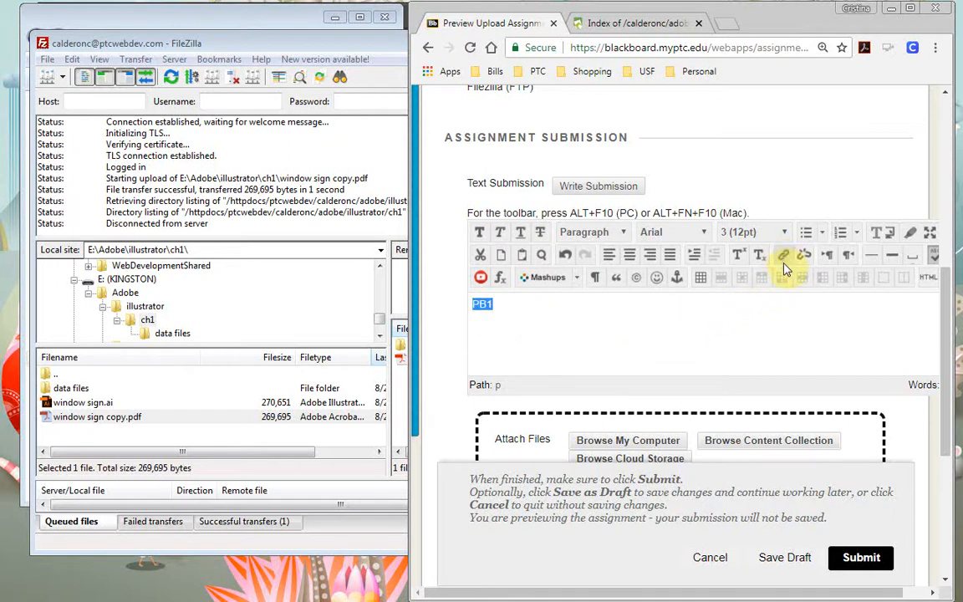
left_click(783, 258)
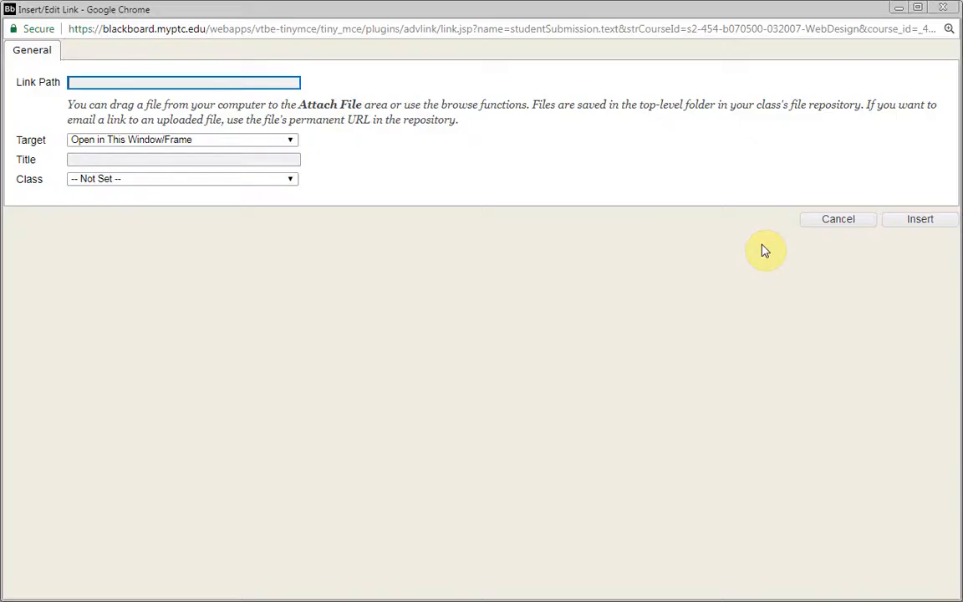
right_click(249, 85)
left_click(345, 180)
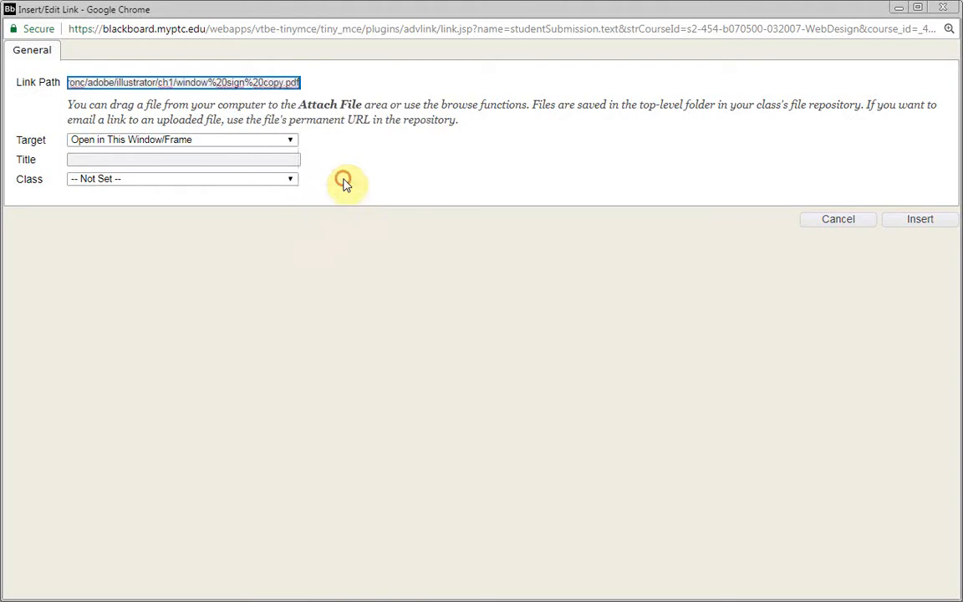
left_click(276, 141)
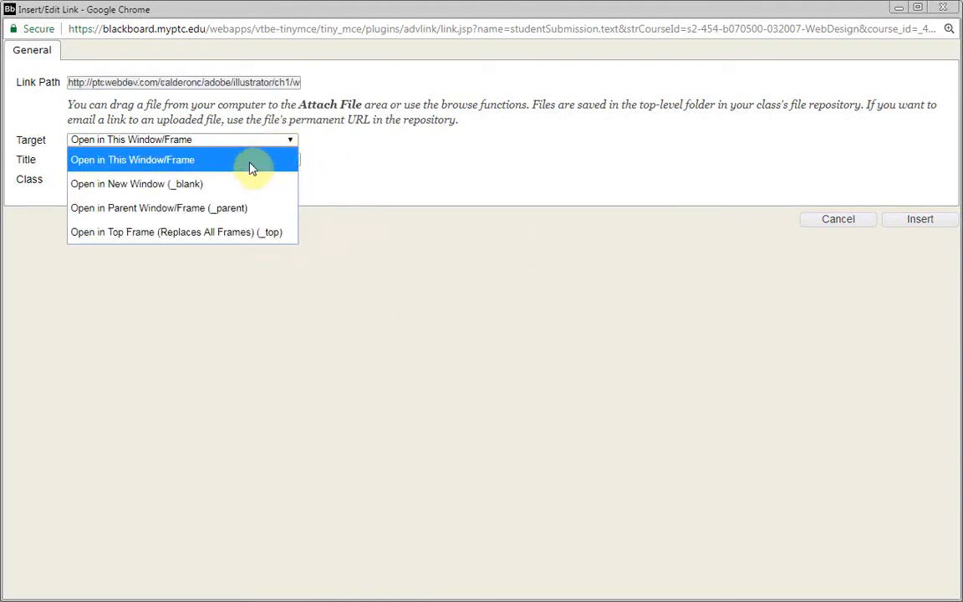
left_click(213, 184)
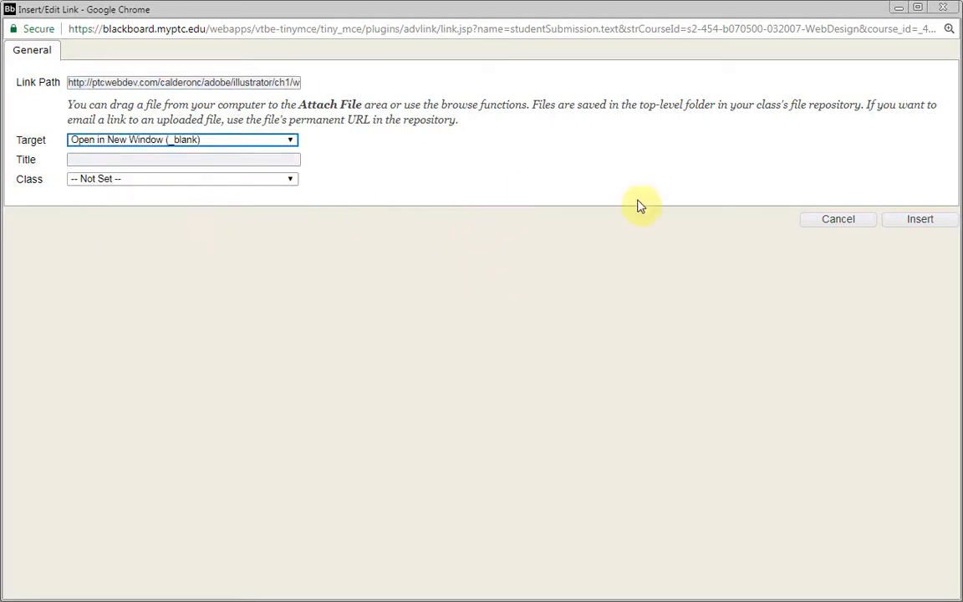
left_click(919, 223)
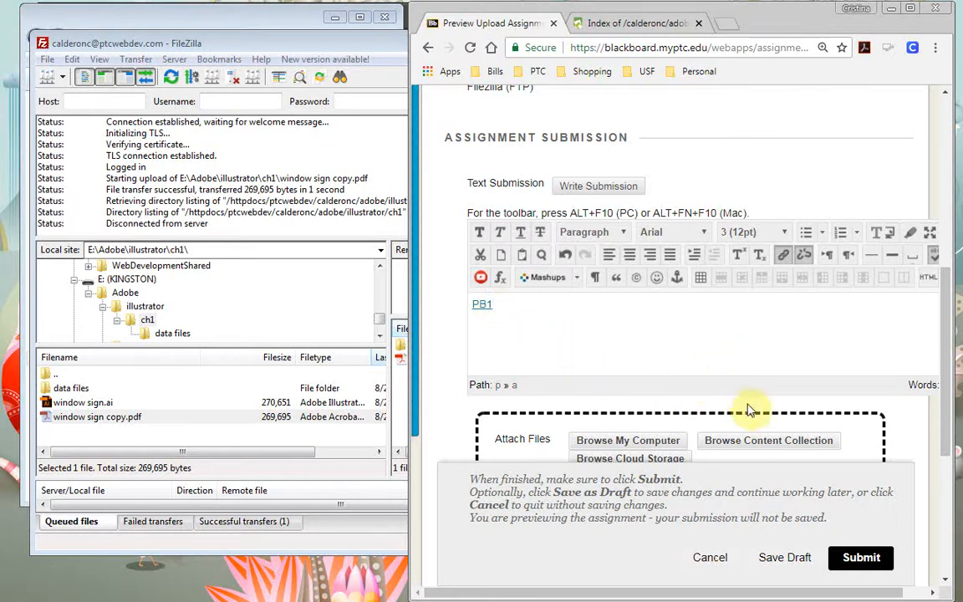
Save the linked submission with Save Draft and review the reloaded preview page
left_click(780, 559)
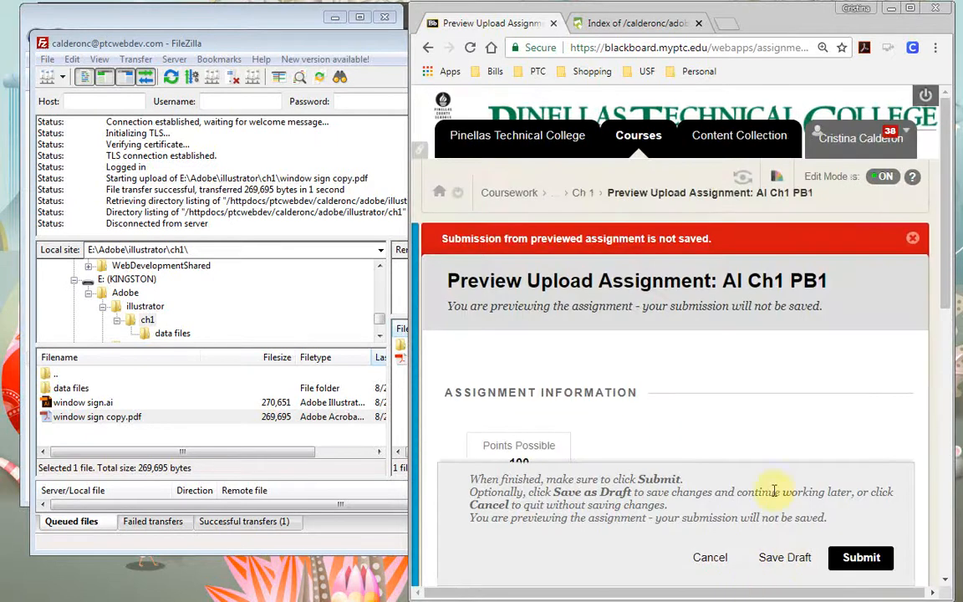
scroll(696, 380, "down", 2)
scroll(696, 381, "down", 3)
scroll(696, 381, "up", 5)
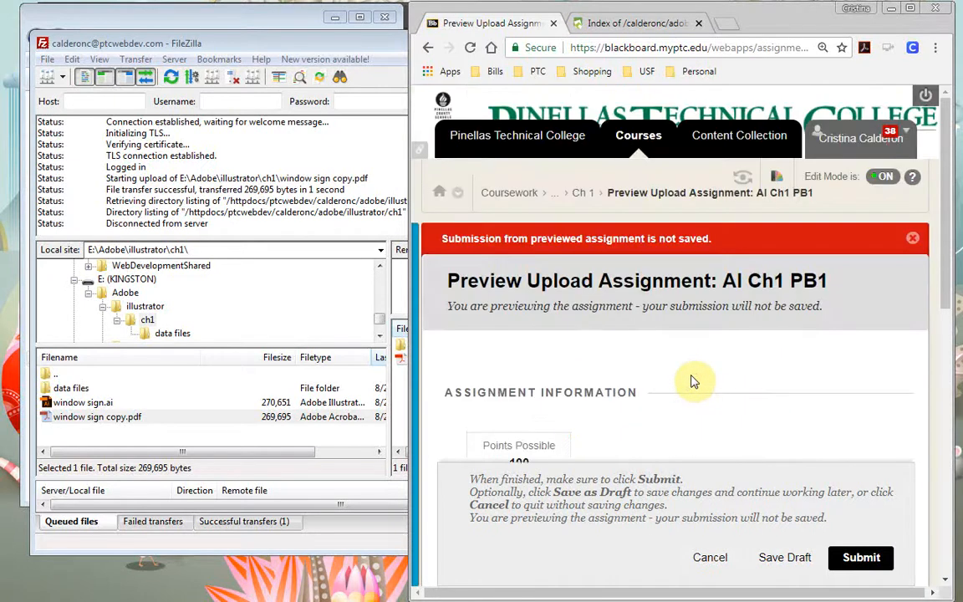